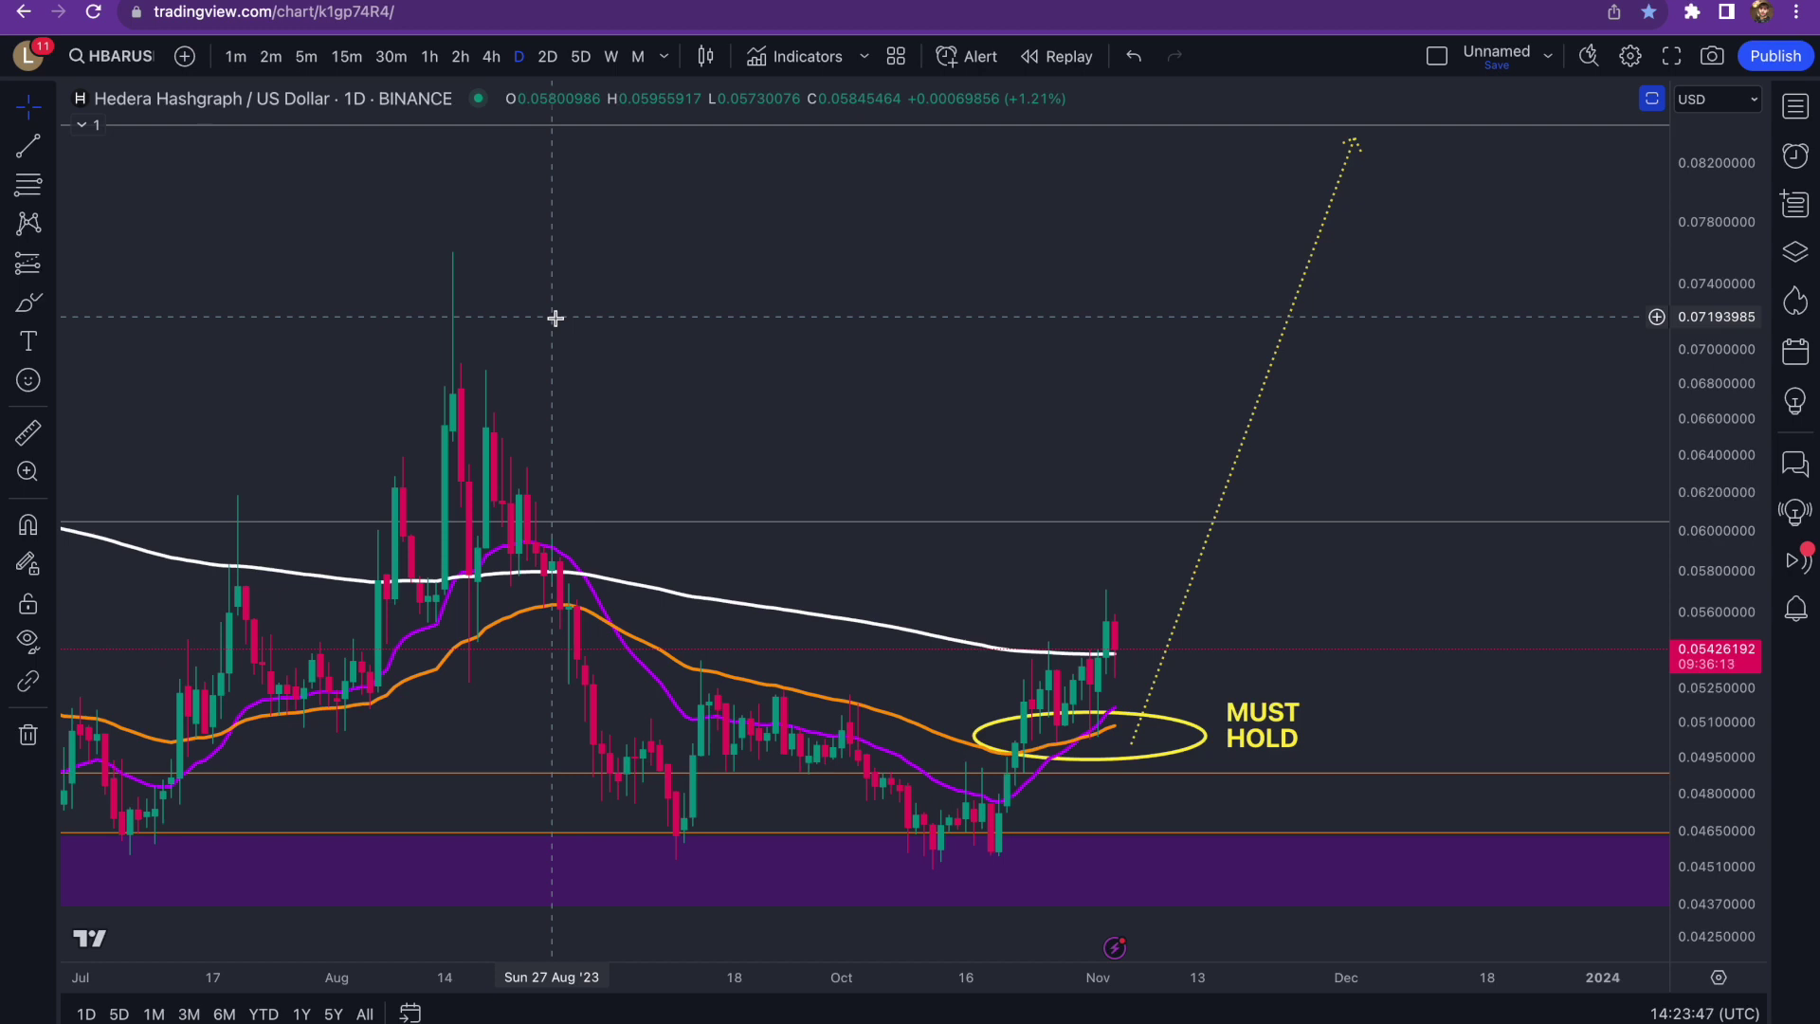
# - Draw a Fibonacci retracement from the Aug 15 high at 0.07601298 to the 0.04499107 low
pyautogui.moveTo(930, 410); pyautogui.dragTo(786, 355)
pyautogui.hotkey('alt', 'f')
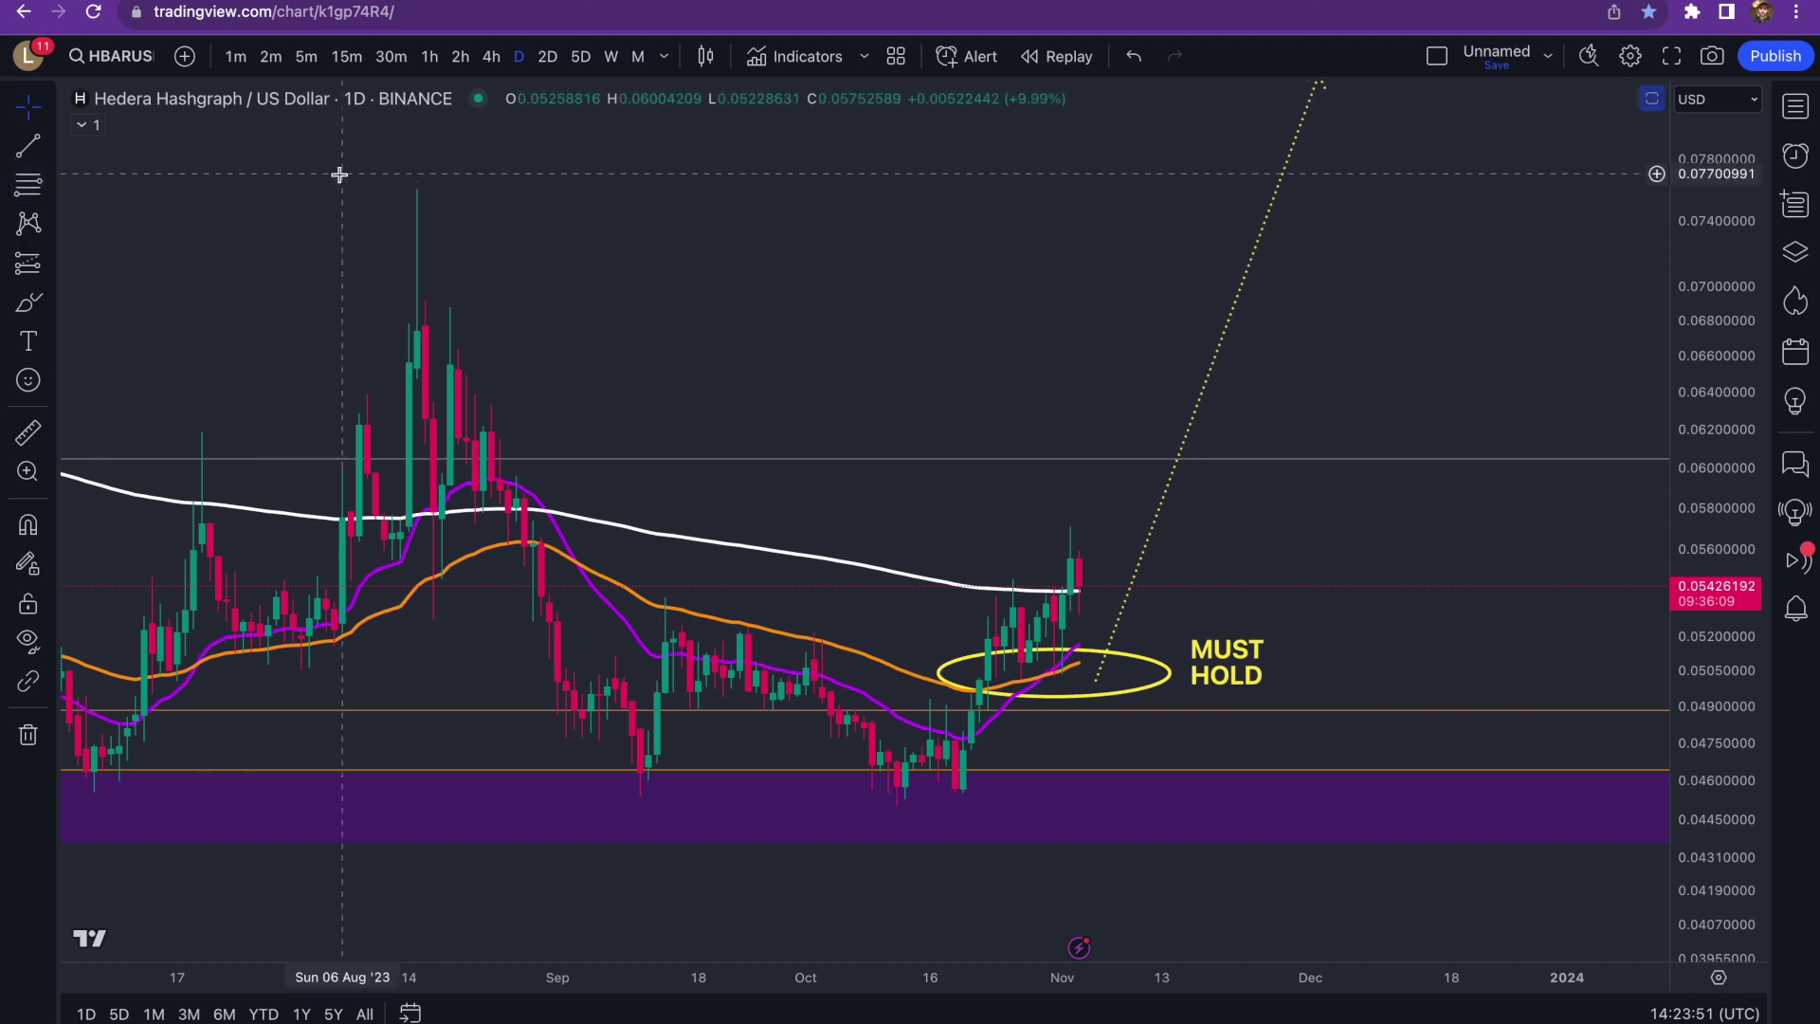
pyautogui.click(417, 174)
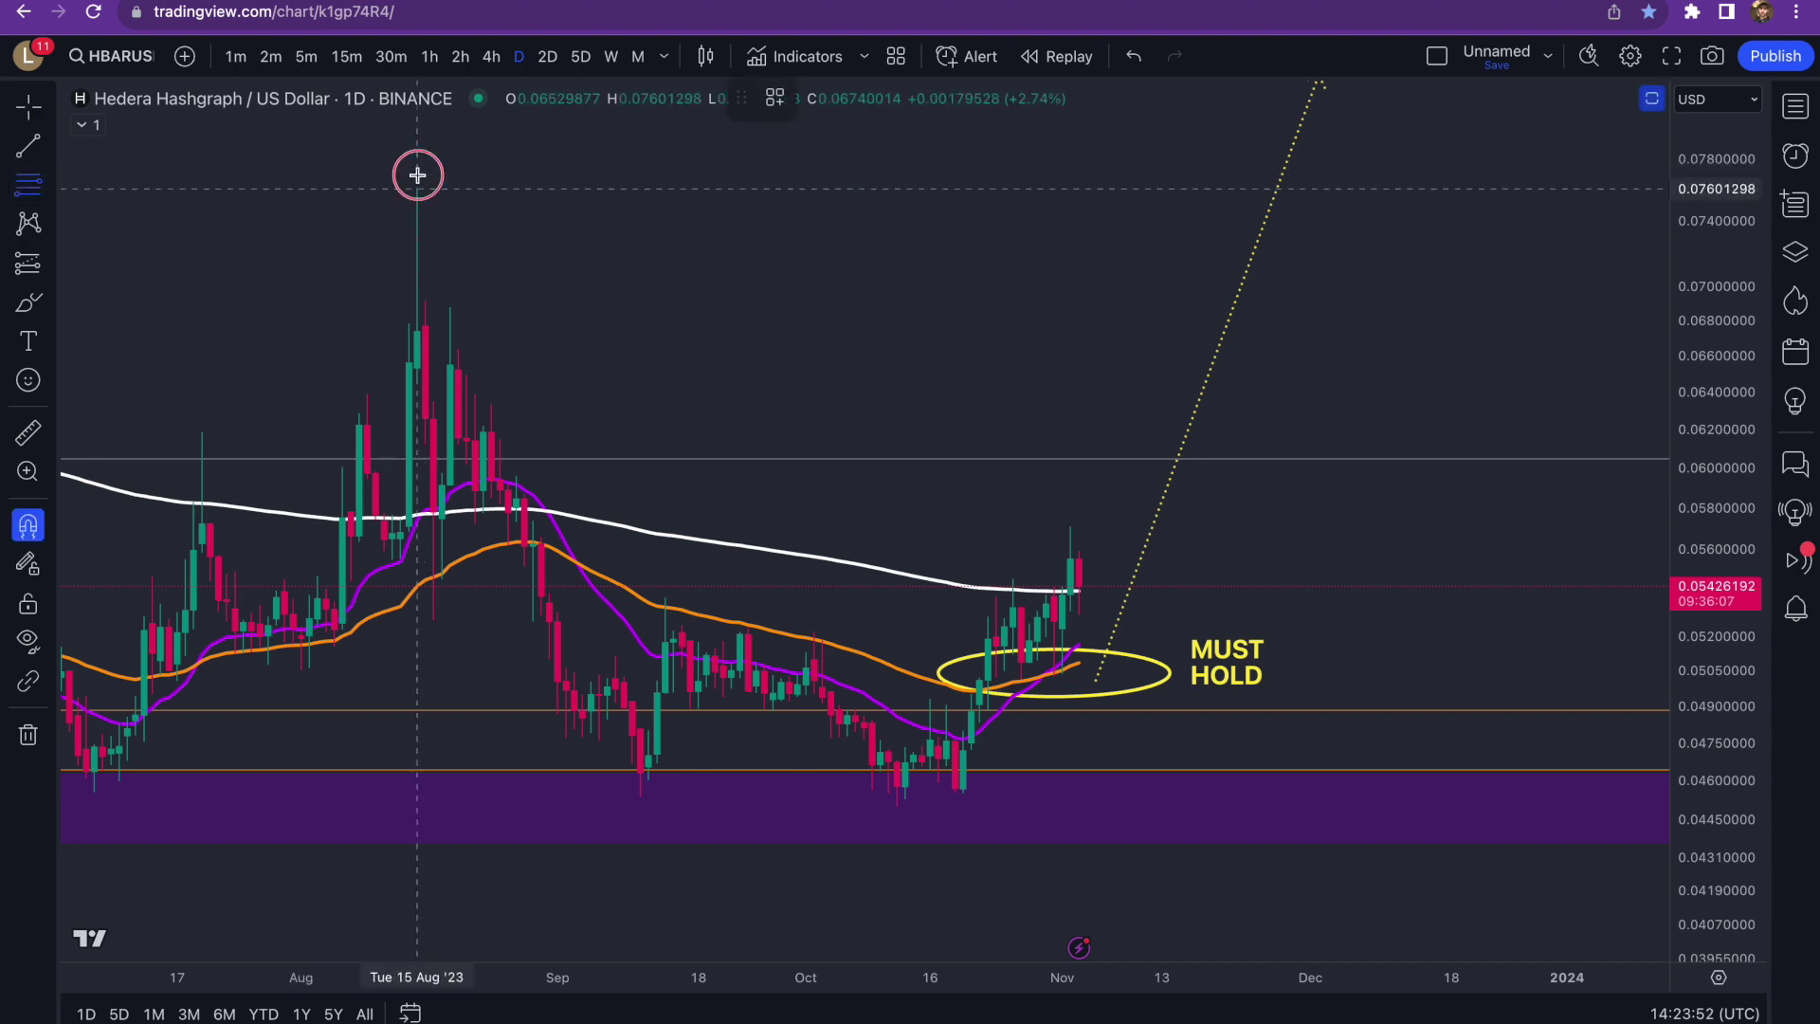
pyautogui.click(1359, 805)
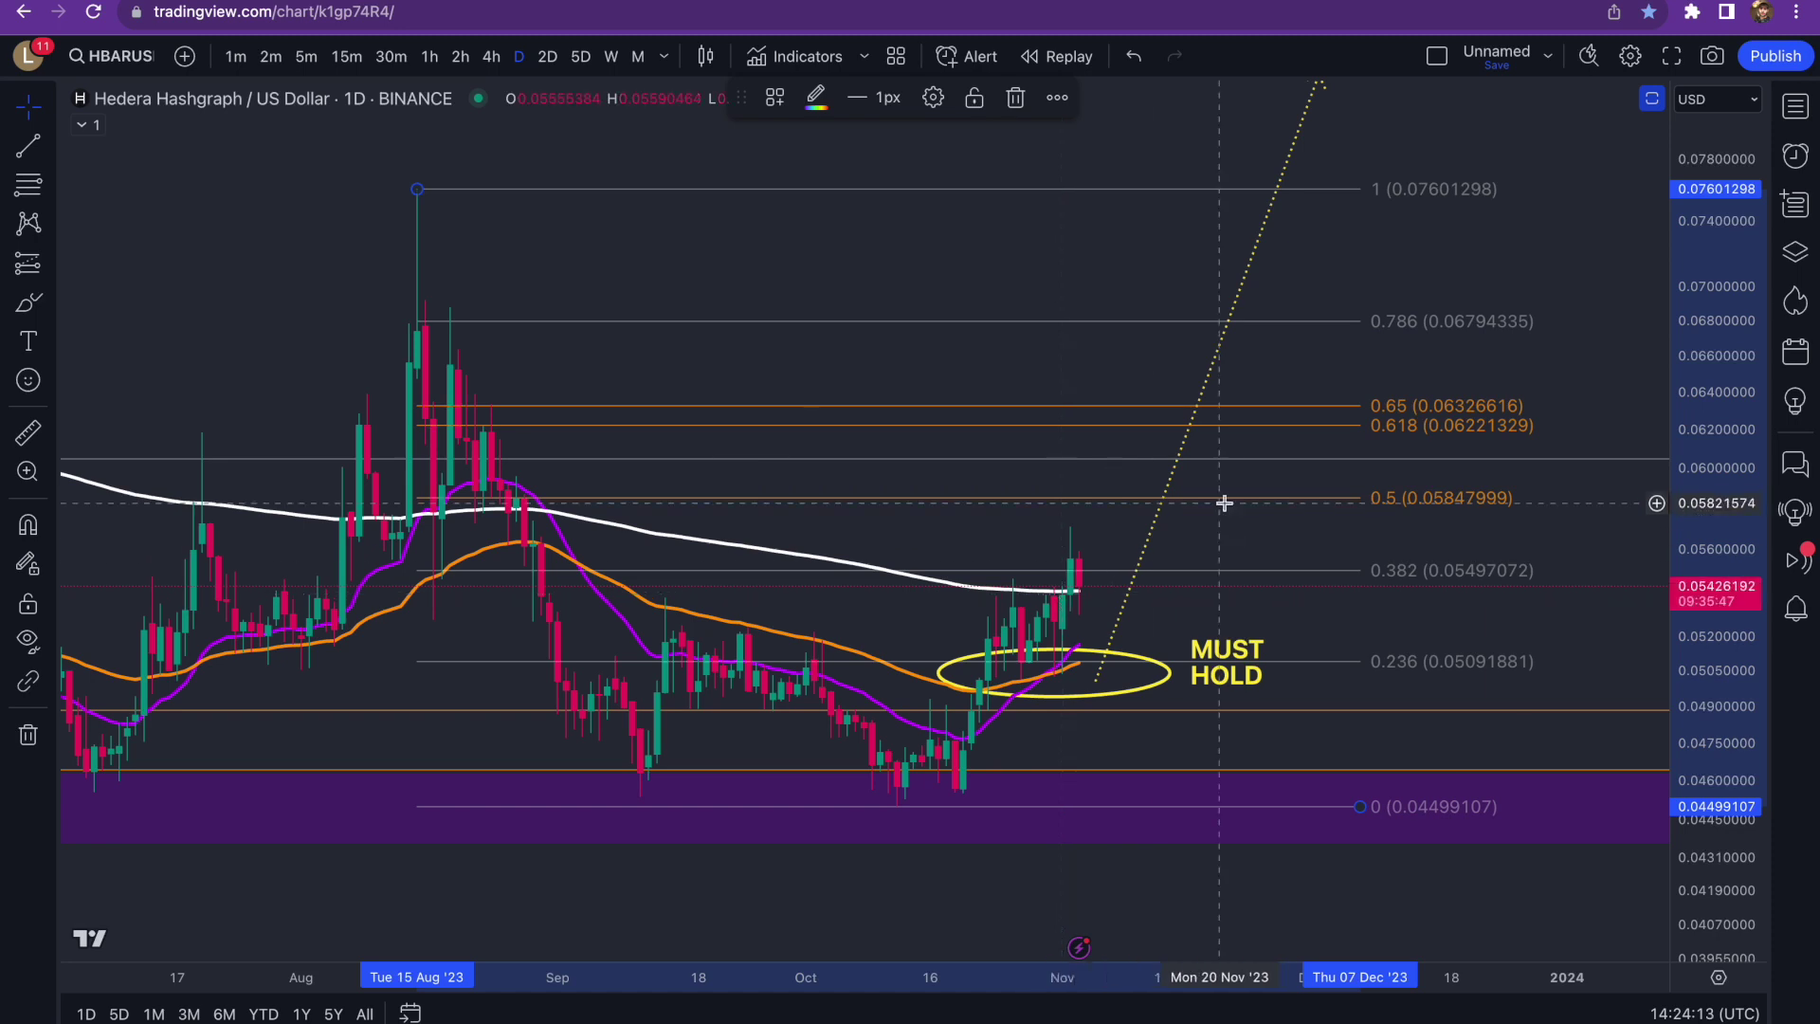
pyautogui.moveTo(1230, 520); pyautogui.dragTo(1222, 579)
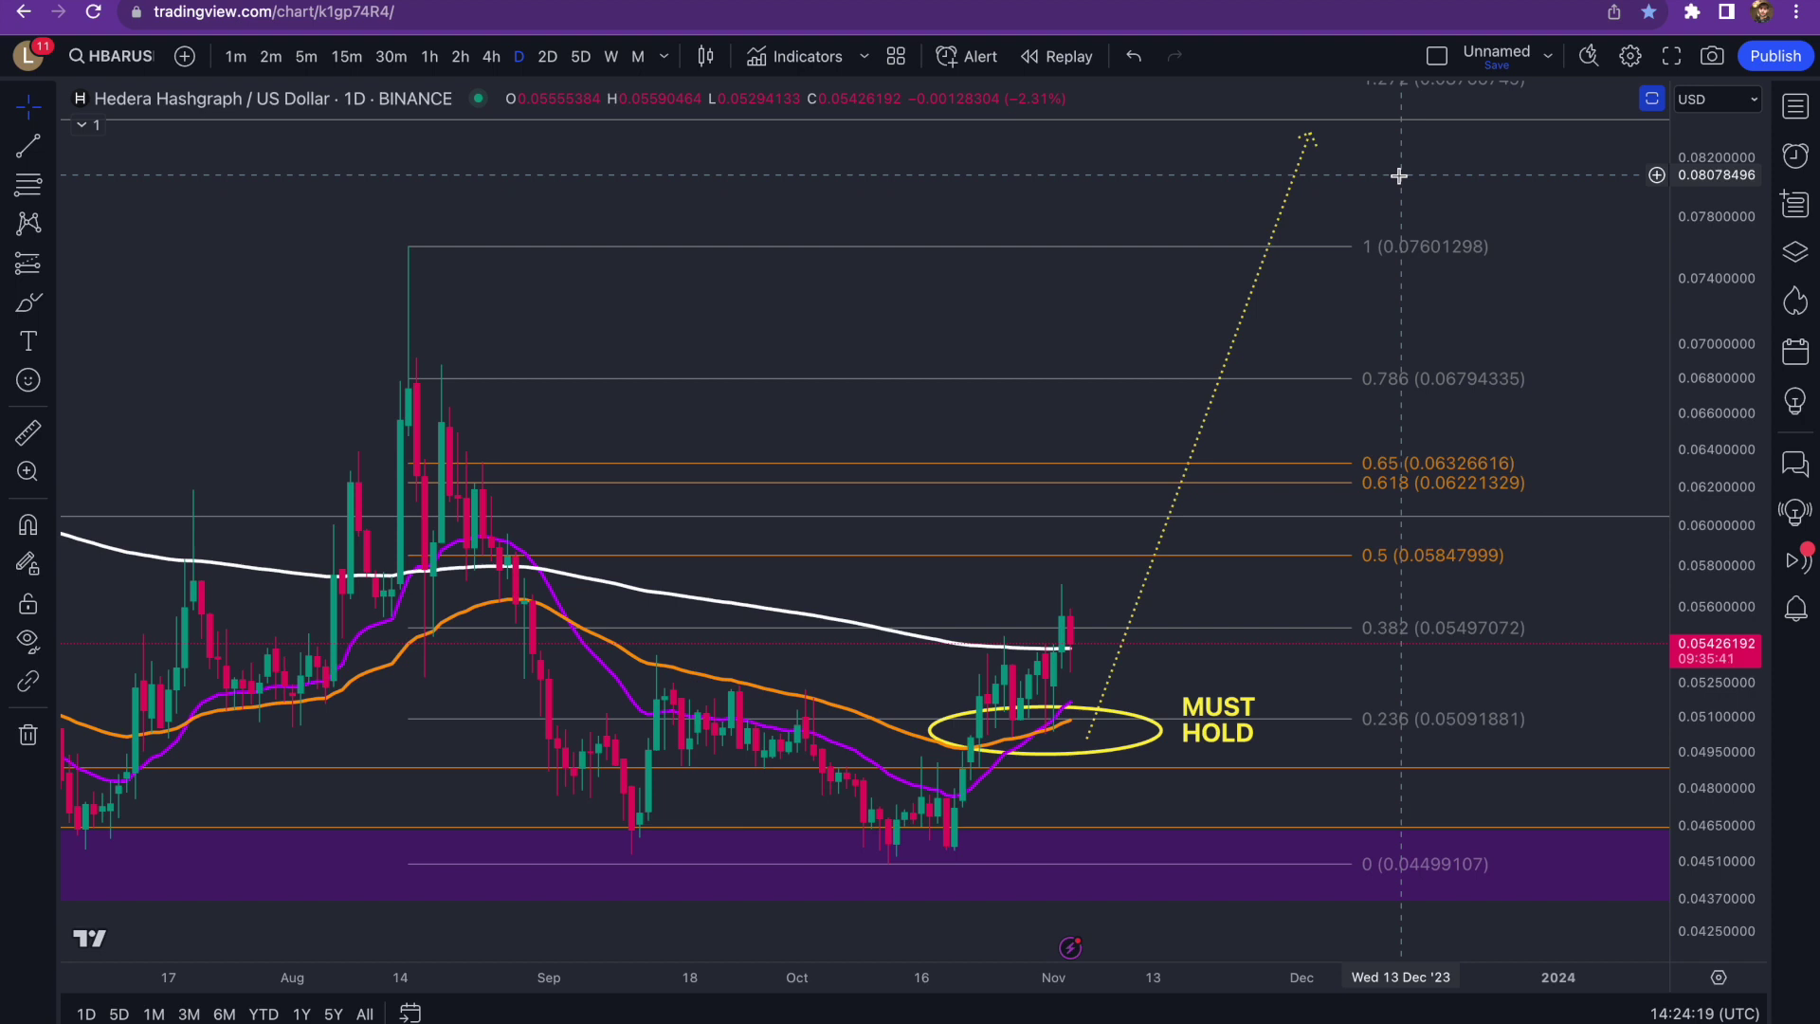
# - Pan the chart to show price near 0.05426 between the 0.382 and 0.5 levels, then pick the Rectangle tool
pyautogui.moveTo(1001, 344); pyautogui.dragTo(983, 252)
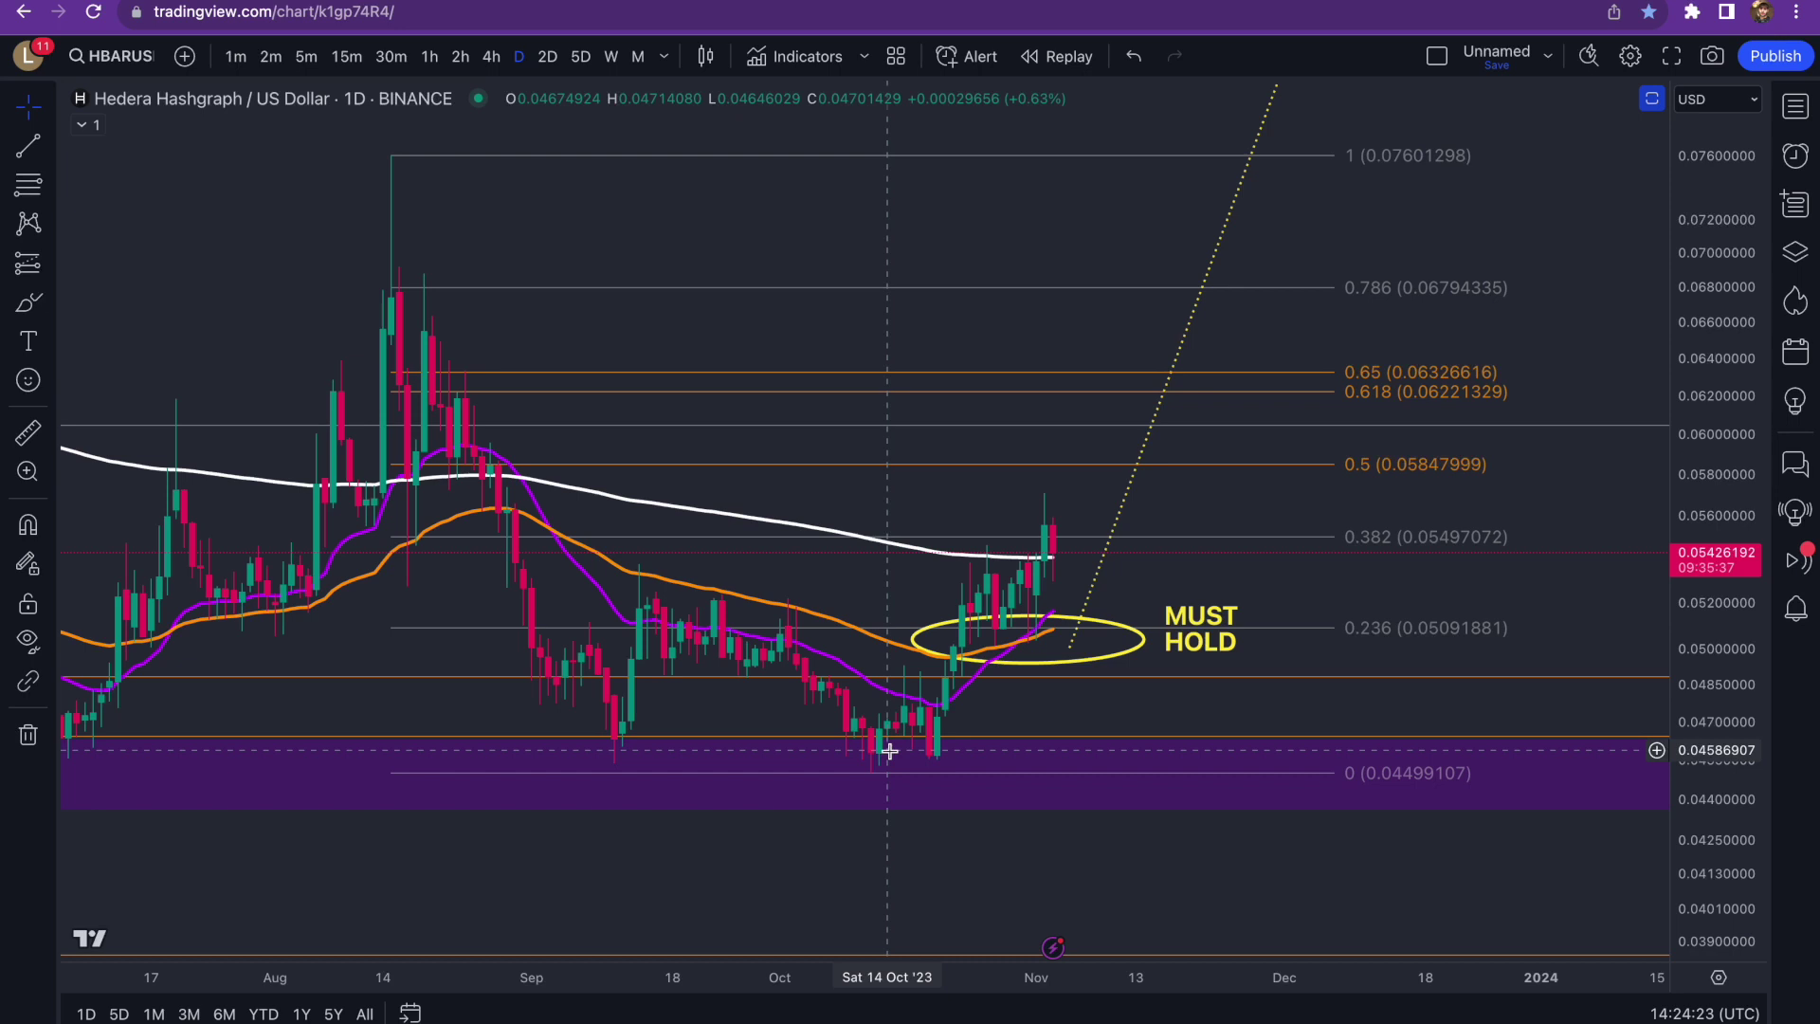
pyautogui.moveTo(1116, 705); pyautogui.dragTo(1077, 743)
pyautogui.click(29, 303)
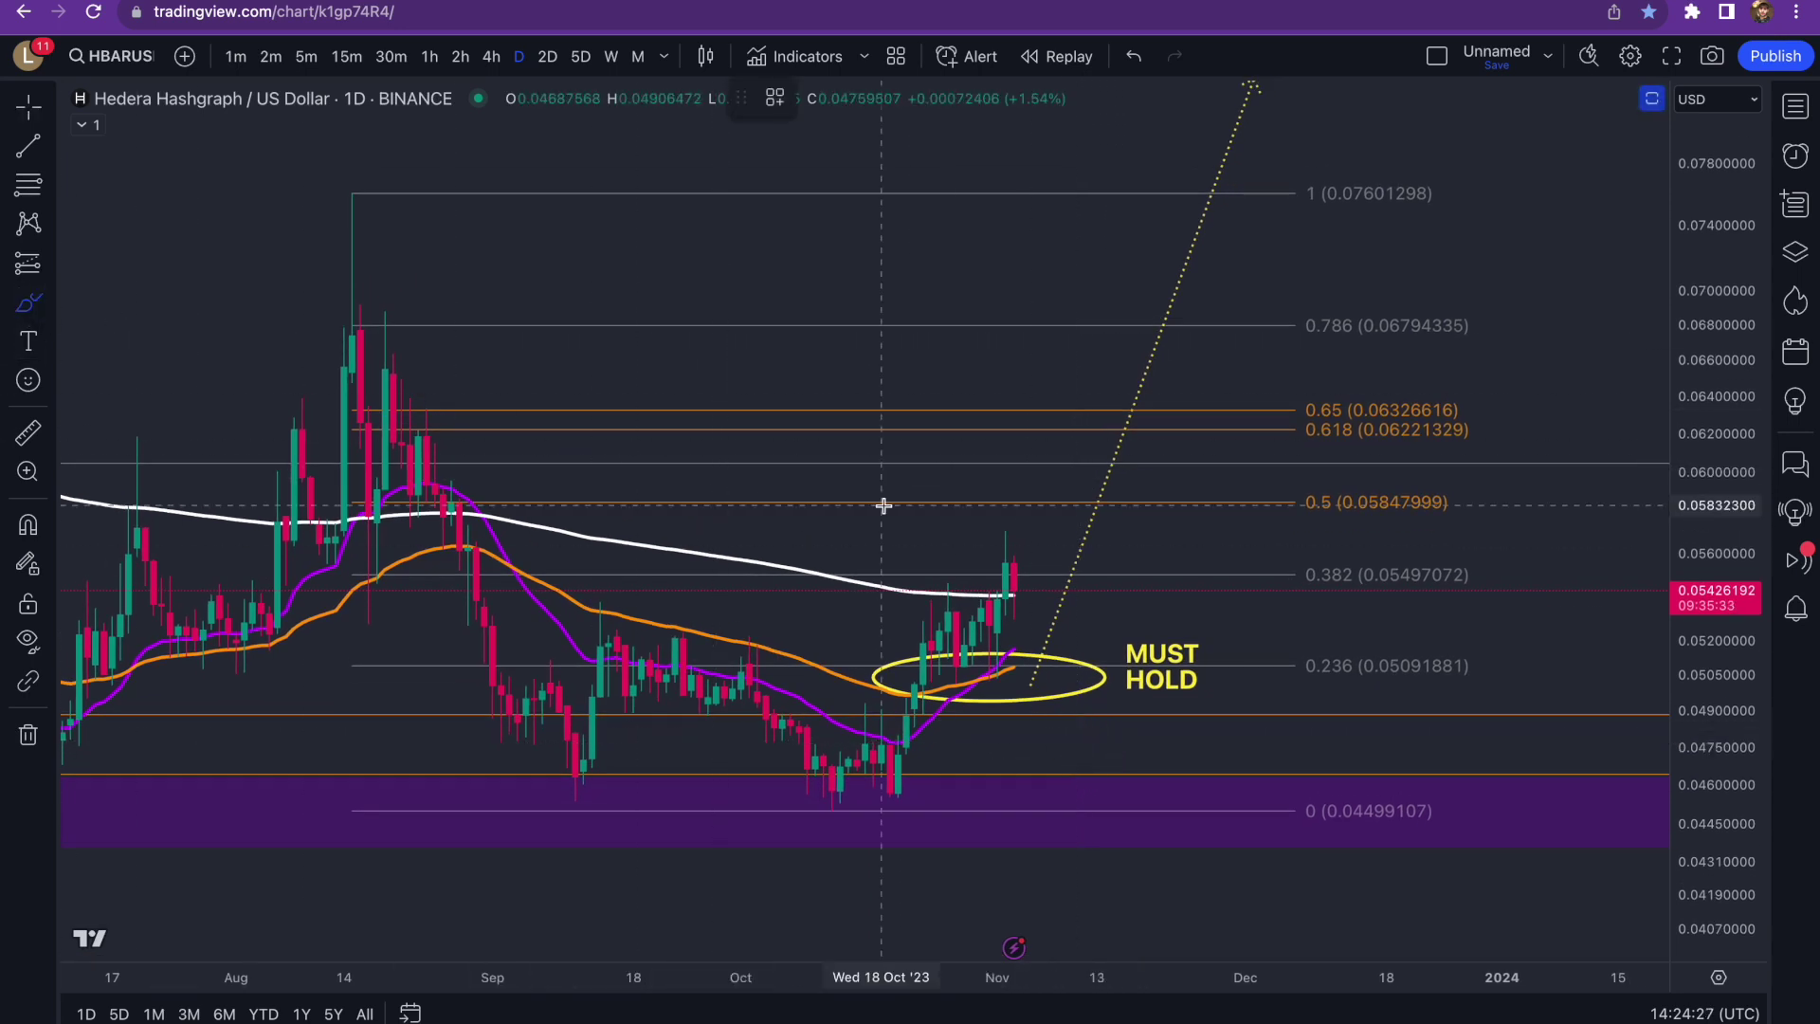
pyautogui.hotkey('alt', 'shift', 'r')
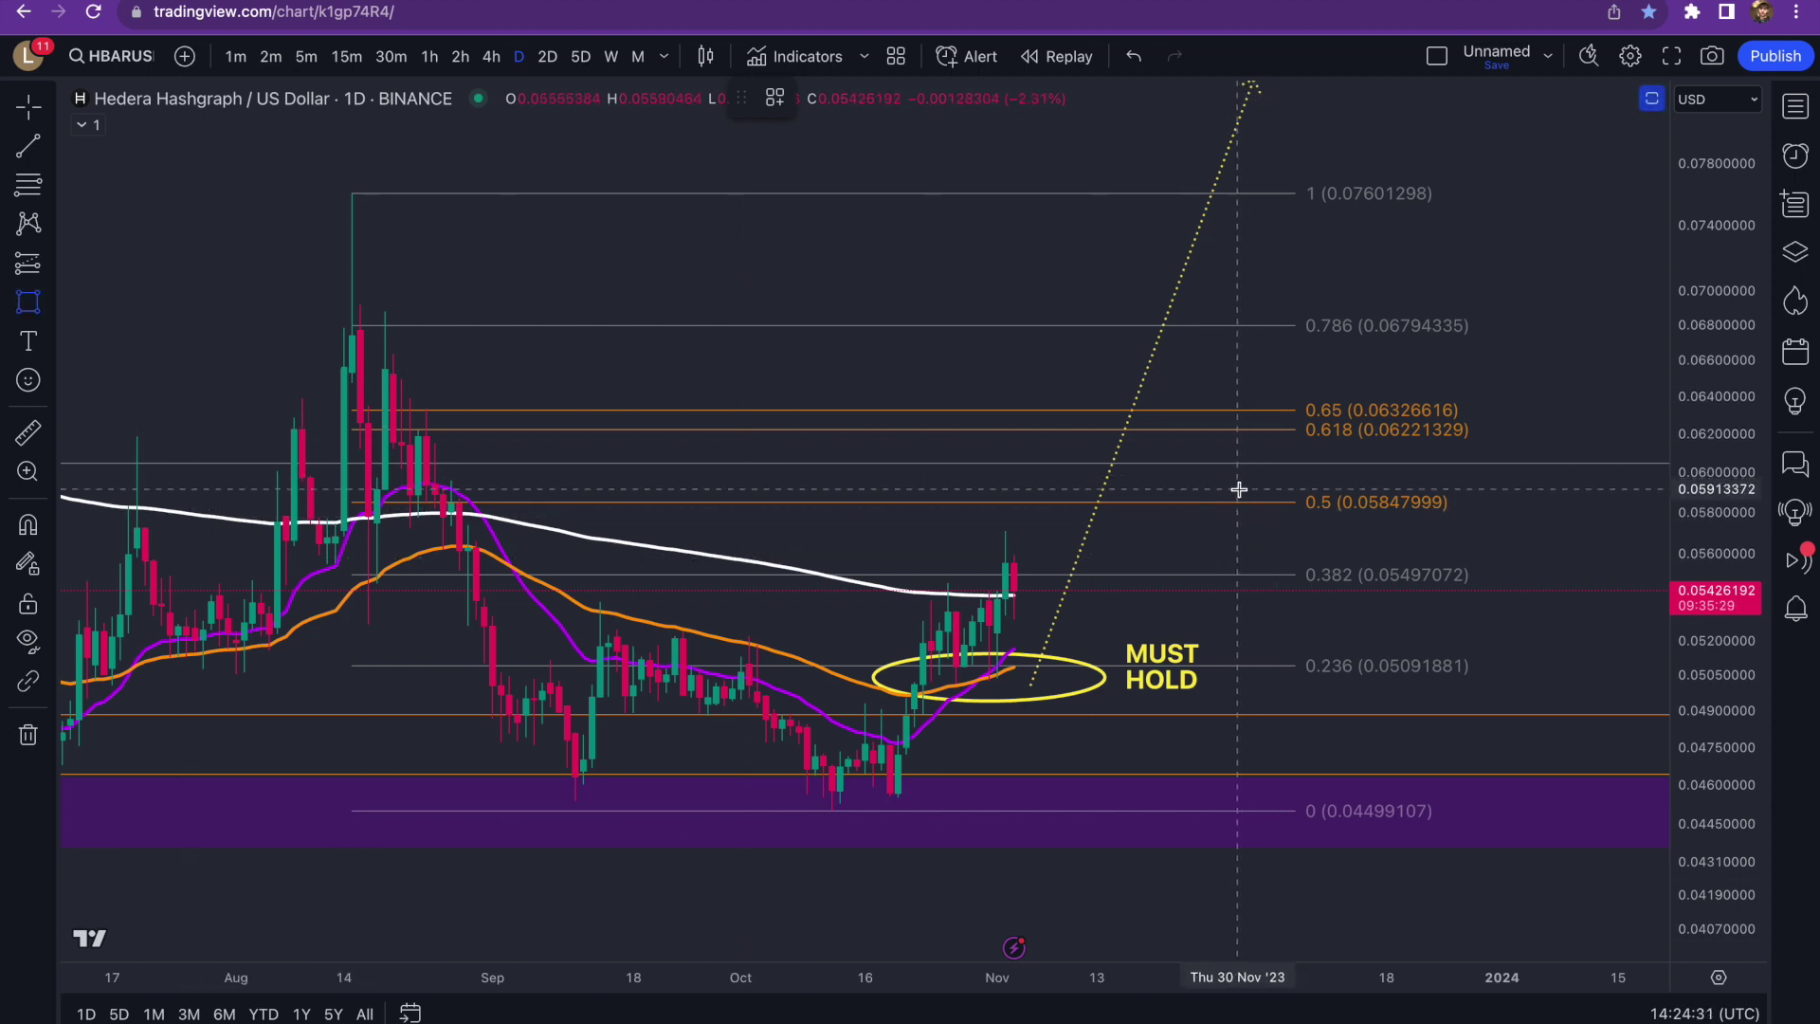
# - Mark the 0.5 level with a purple zone from 0.05736 to 0.05859, then measure the 8.64% upside
pyautogui.moveTo(976, 408); pyautogui.dragTo(975, 433)
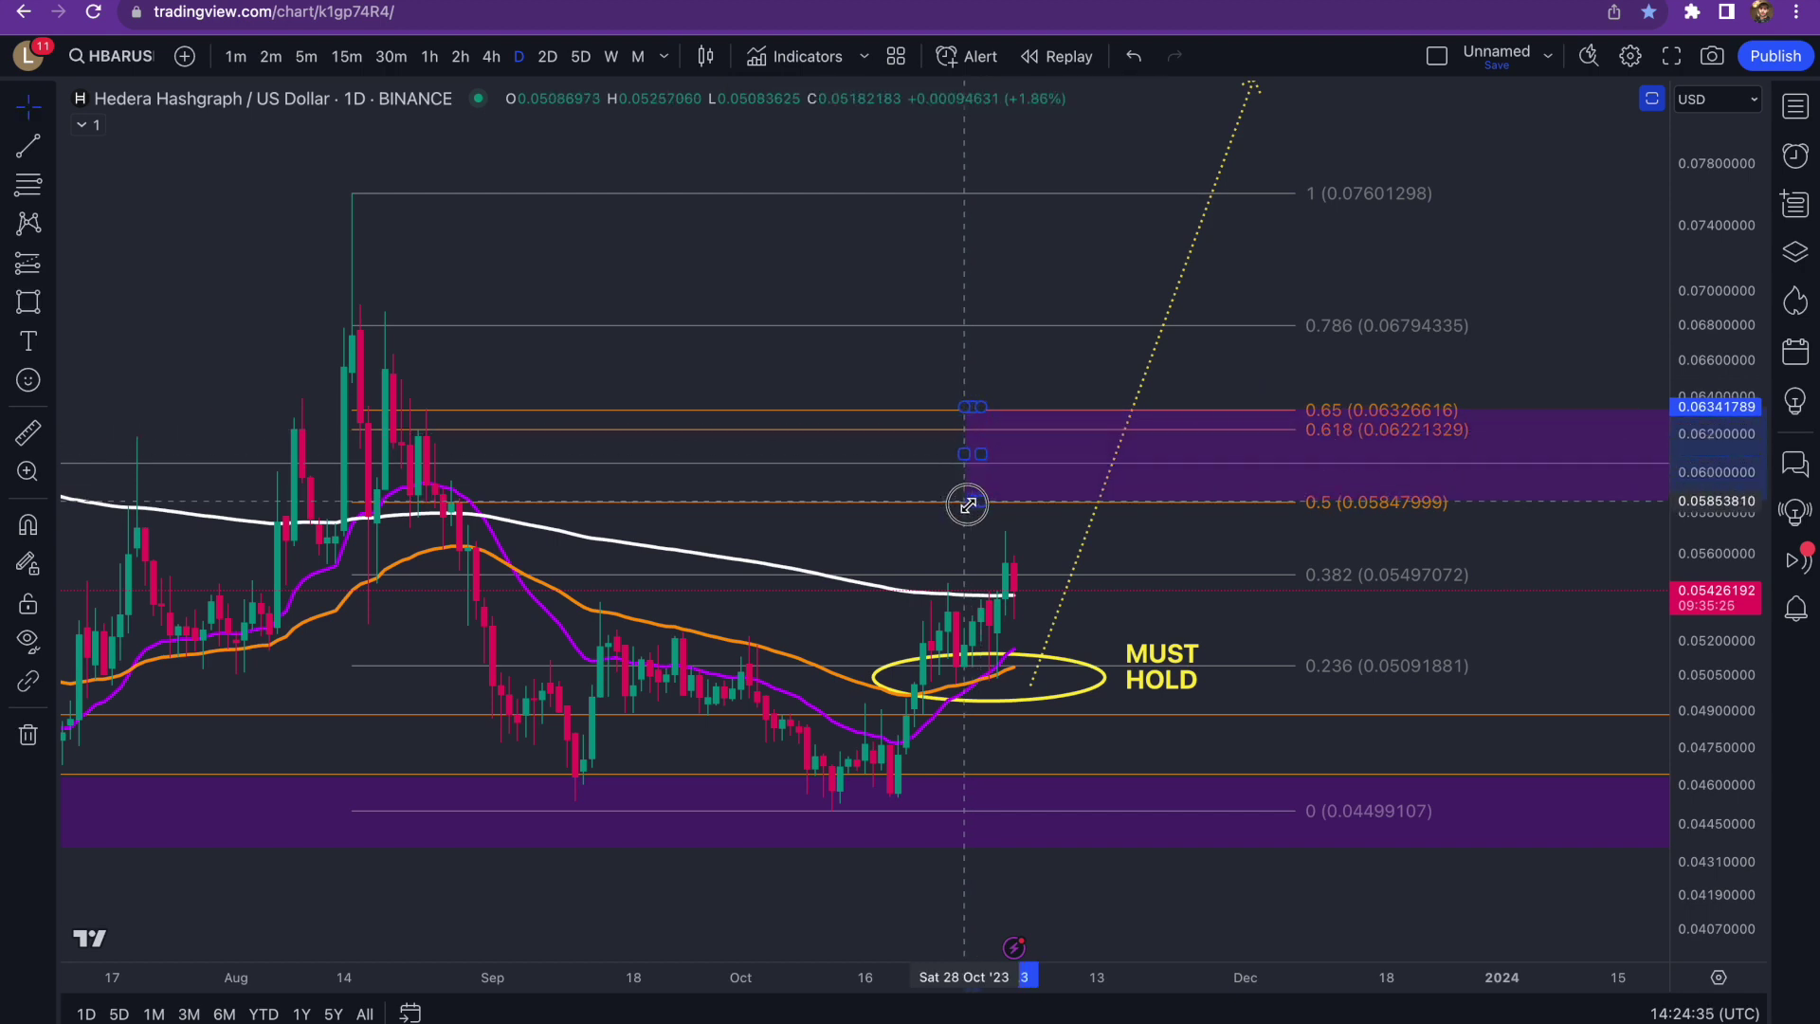
pyautogui.press('Delete')
pyautogui.click(29, 301)
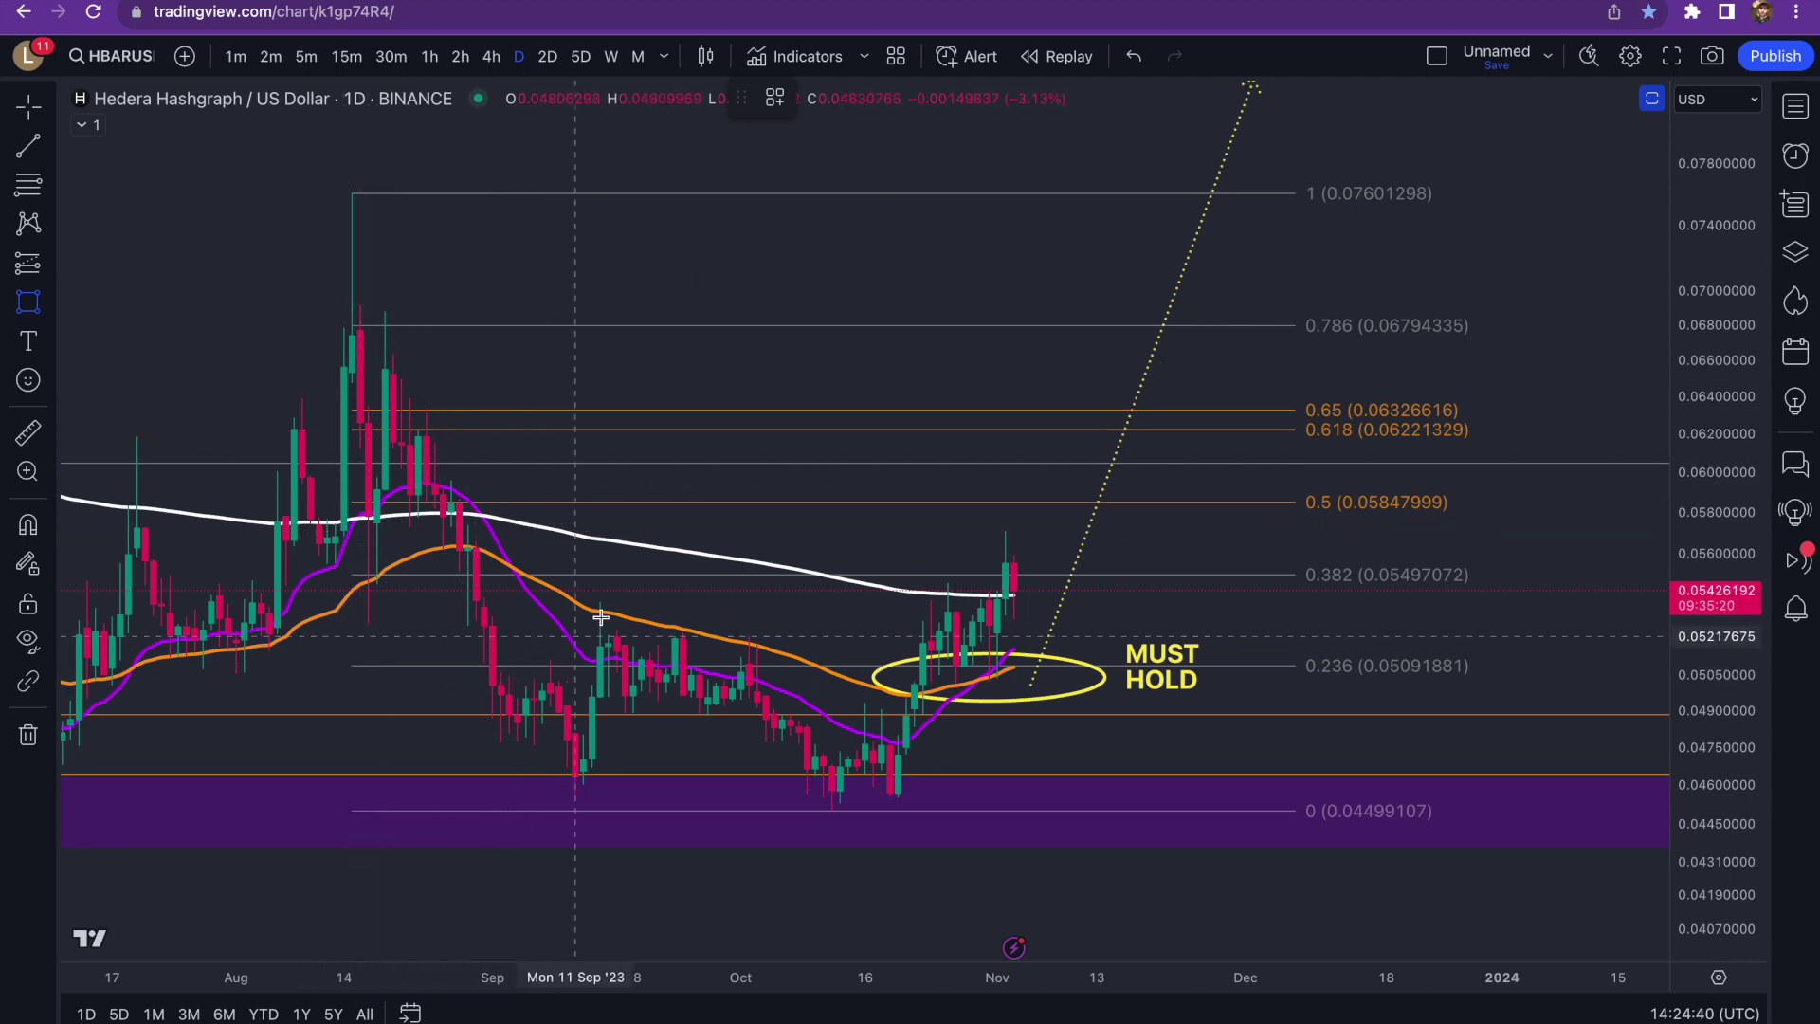
pyautogui.click(347, 524)
pyautogui.click(347, 501)
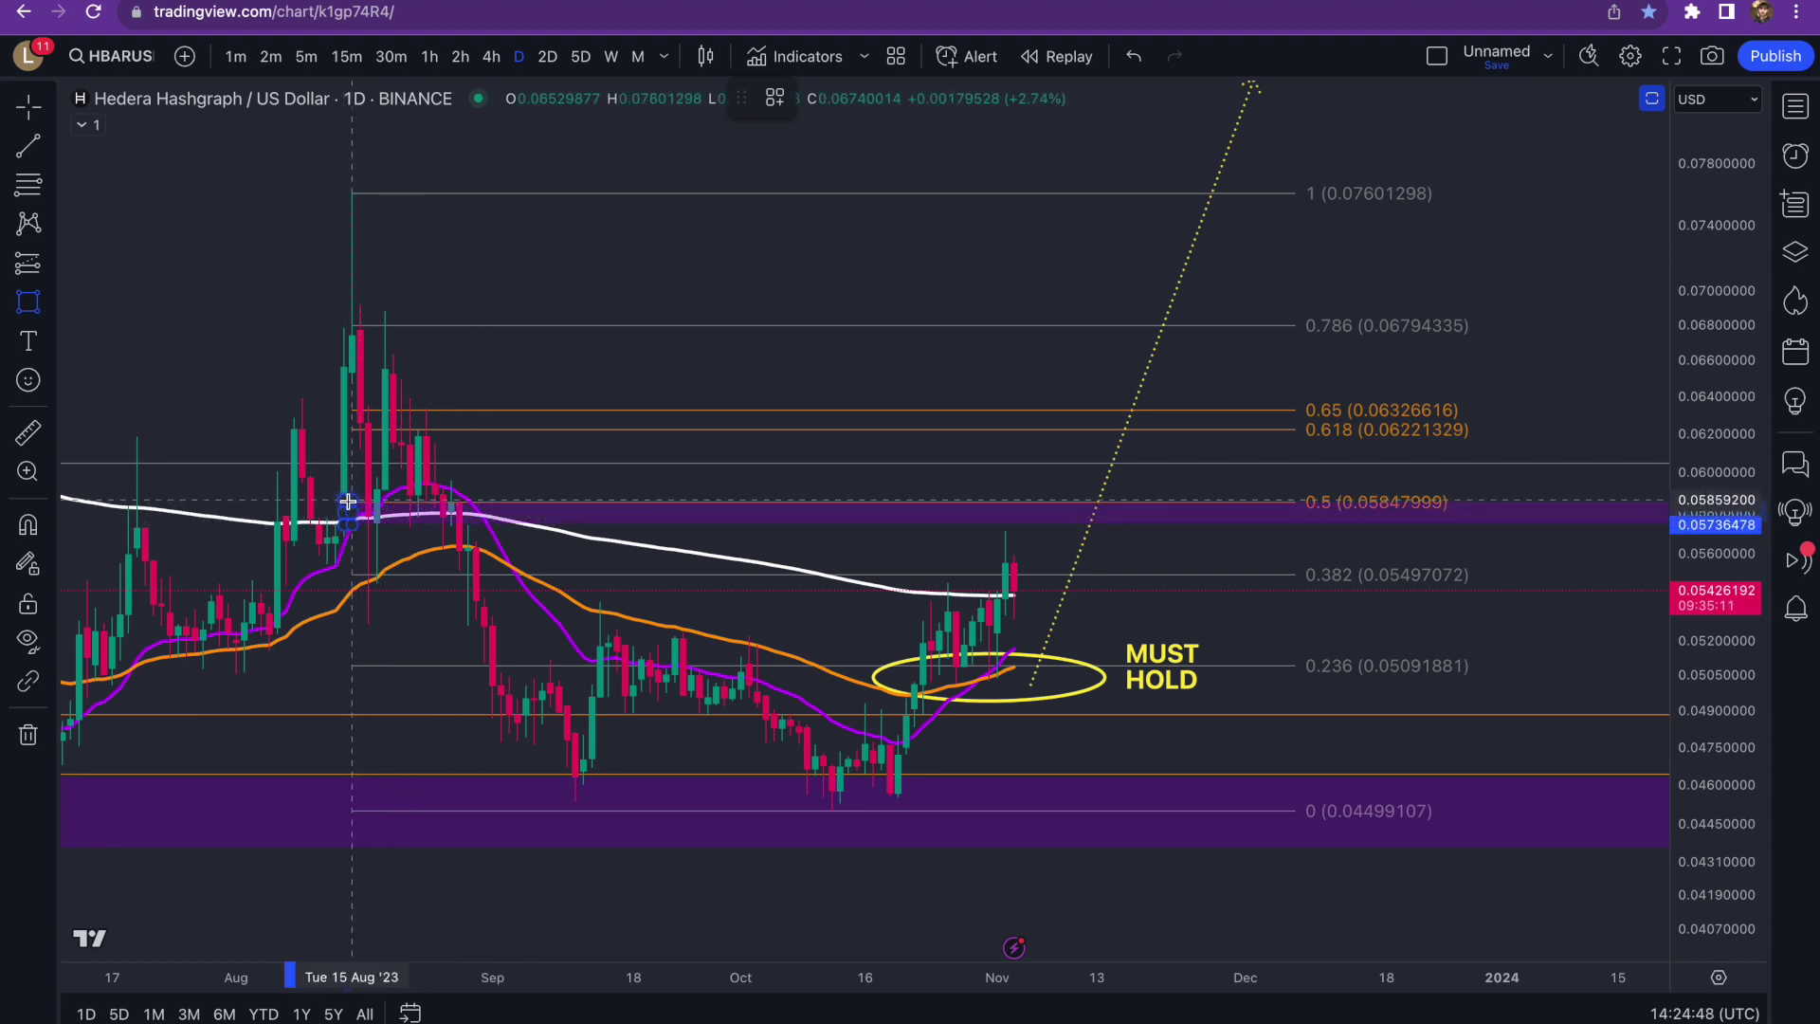
pyautogui.moveTo(346, 501); pyautogui.dragTo(402, 495)
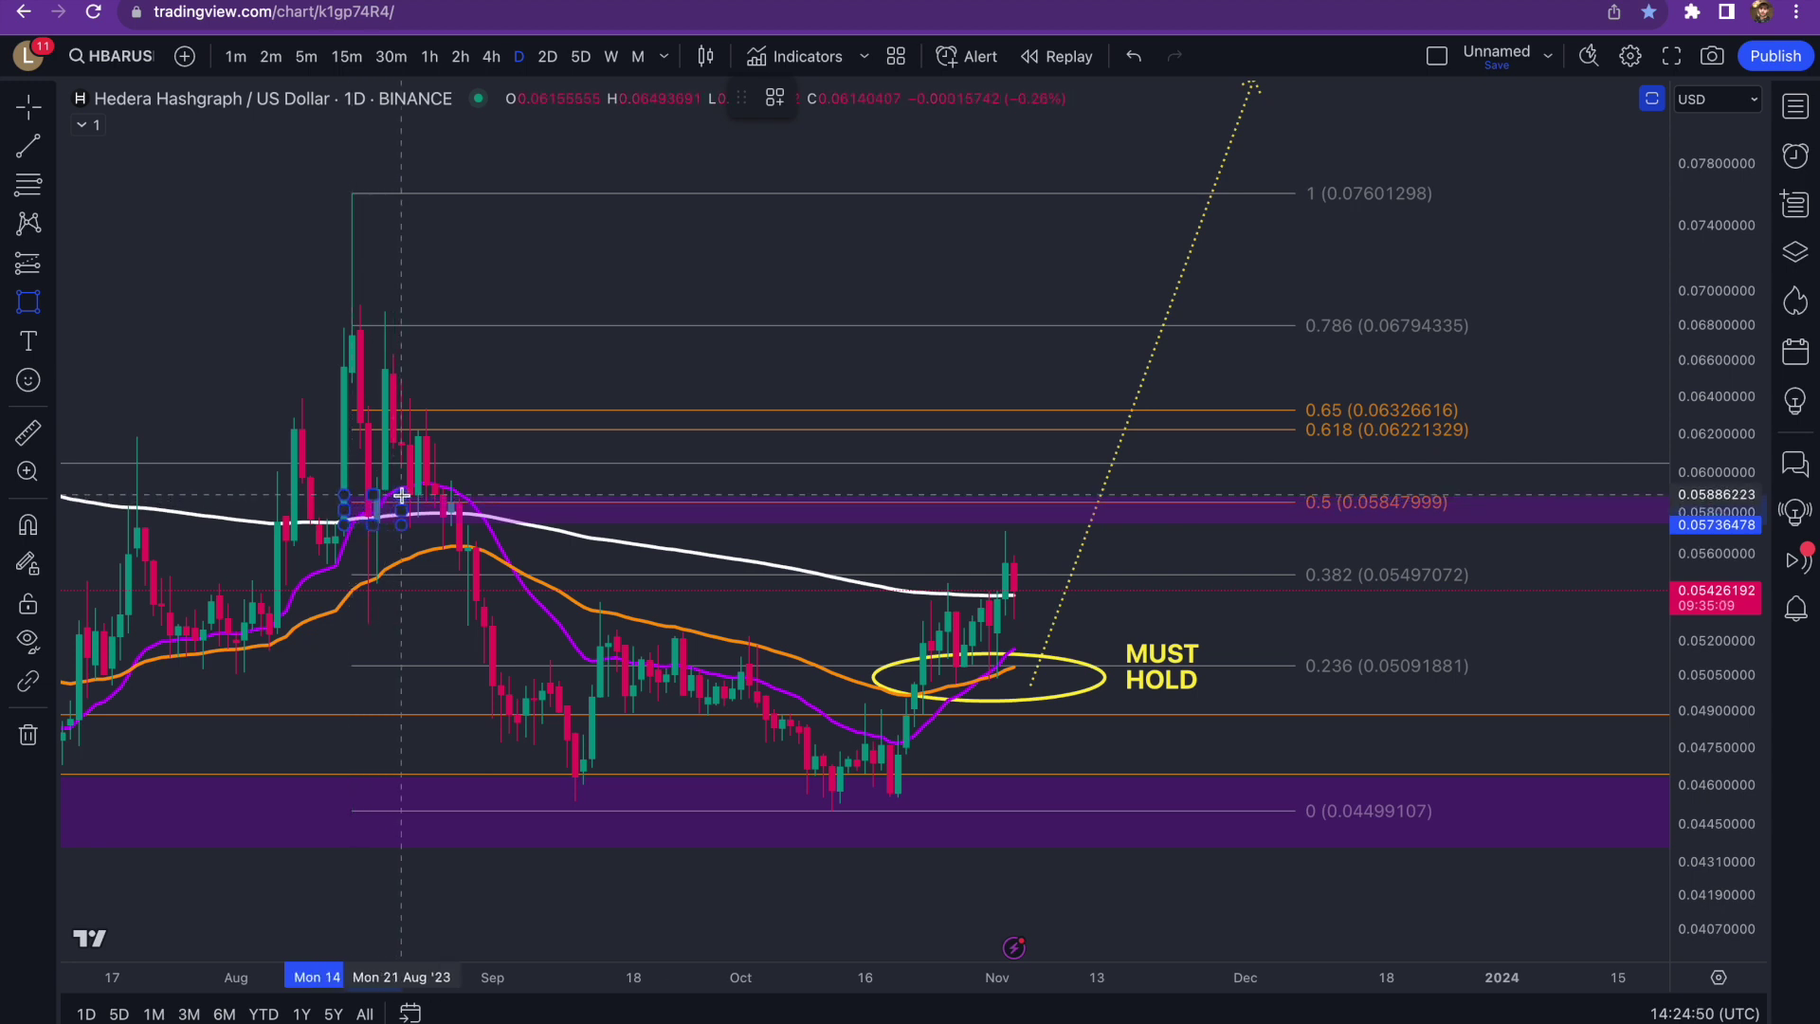
pyautogui.click(402, 494)
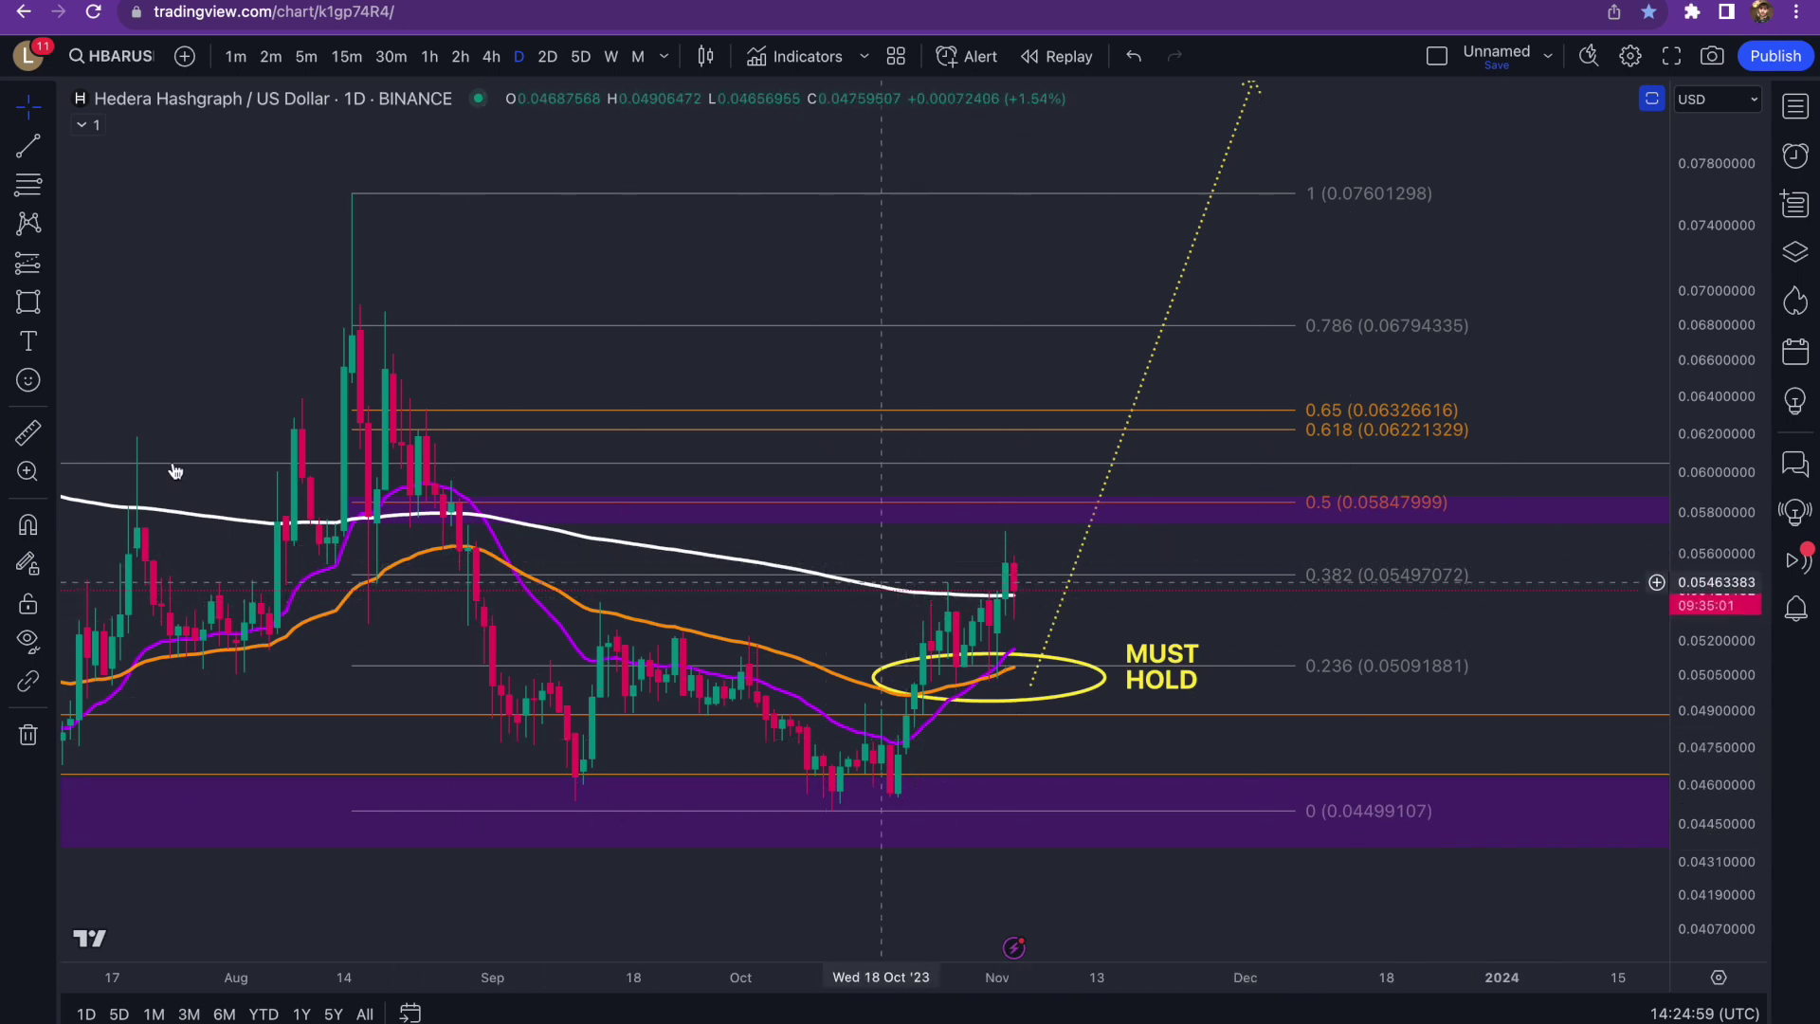
pyautogui.press('shift')
pyautogui.click(1035, 591)
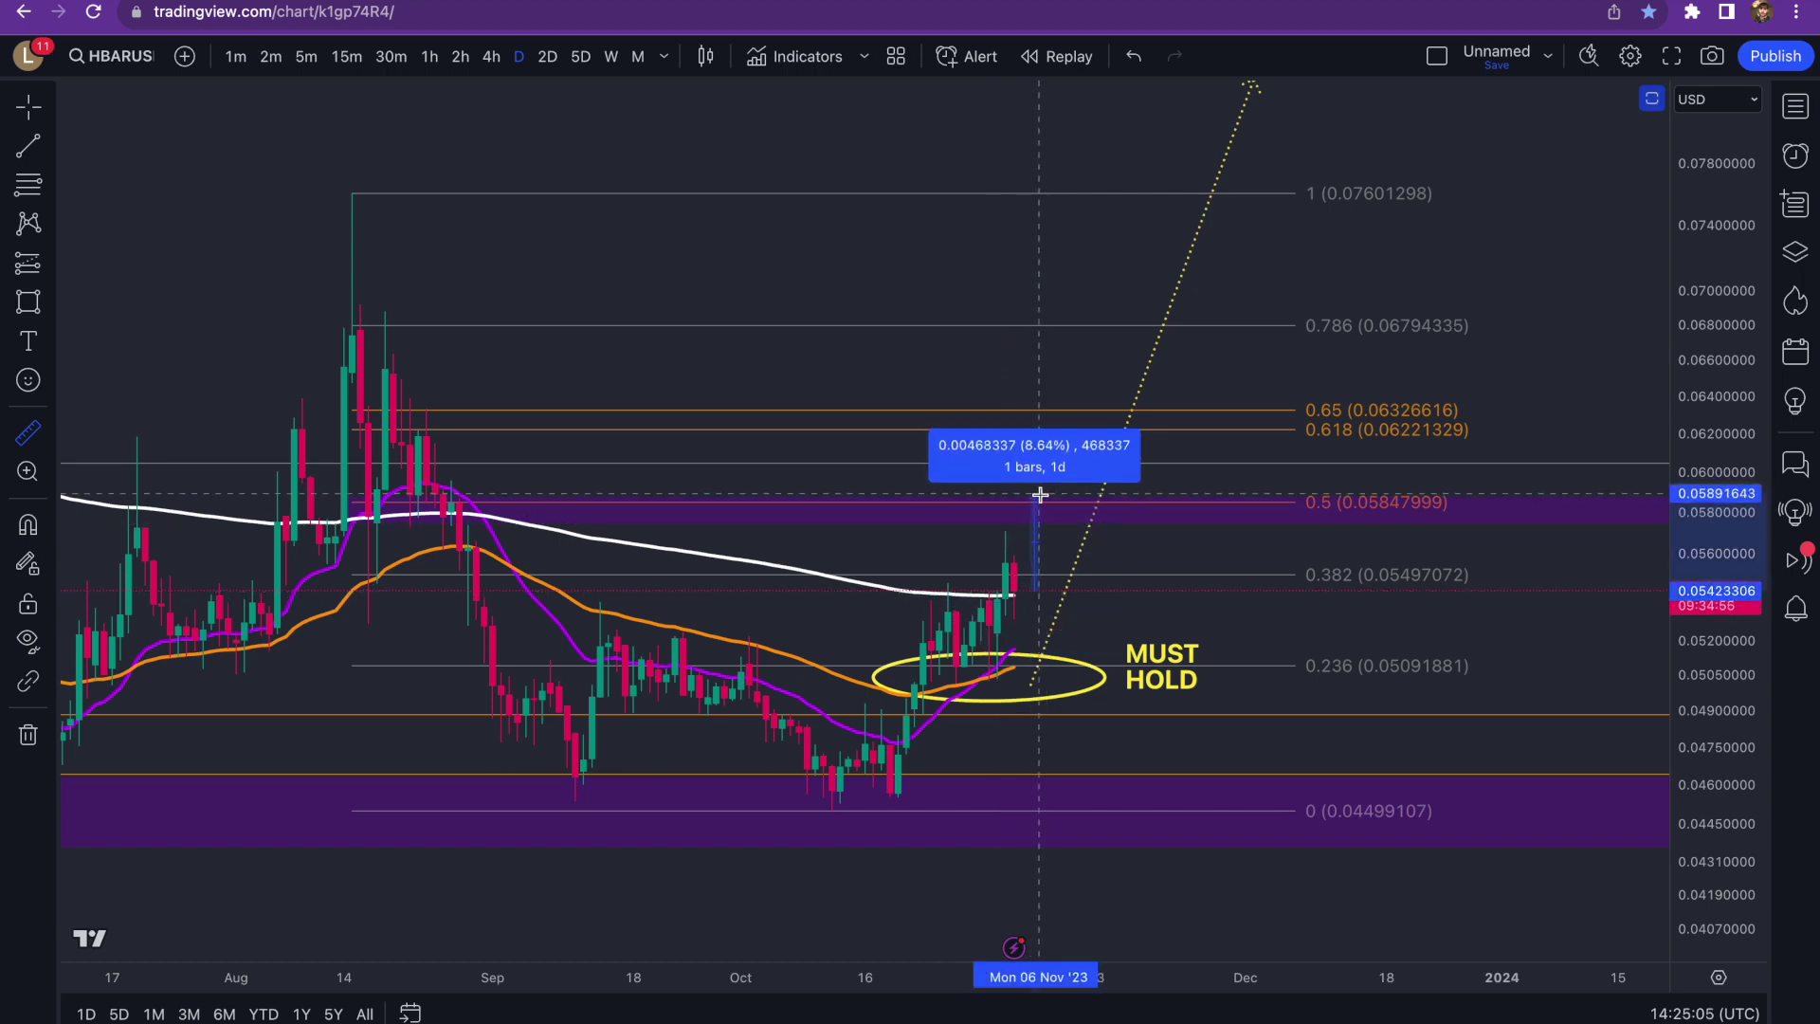
pyautogui.click(1039, 495)
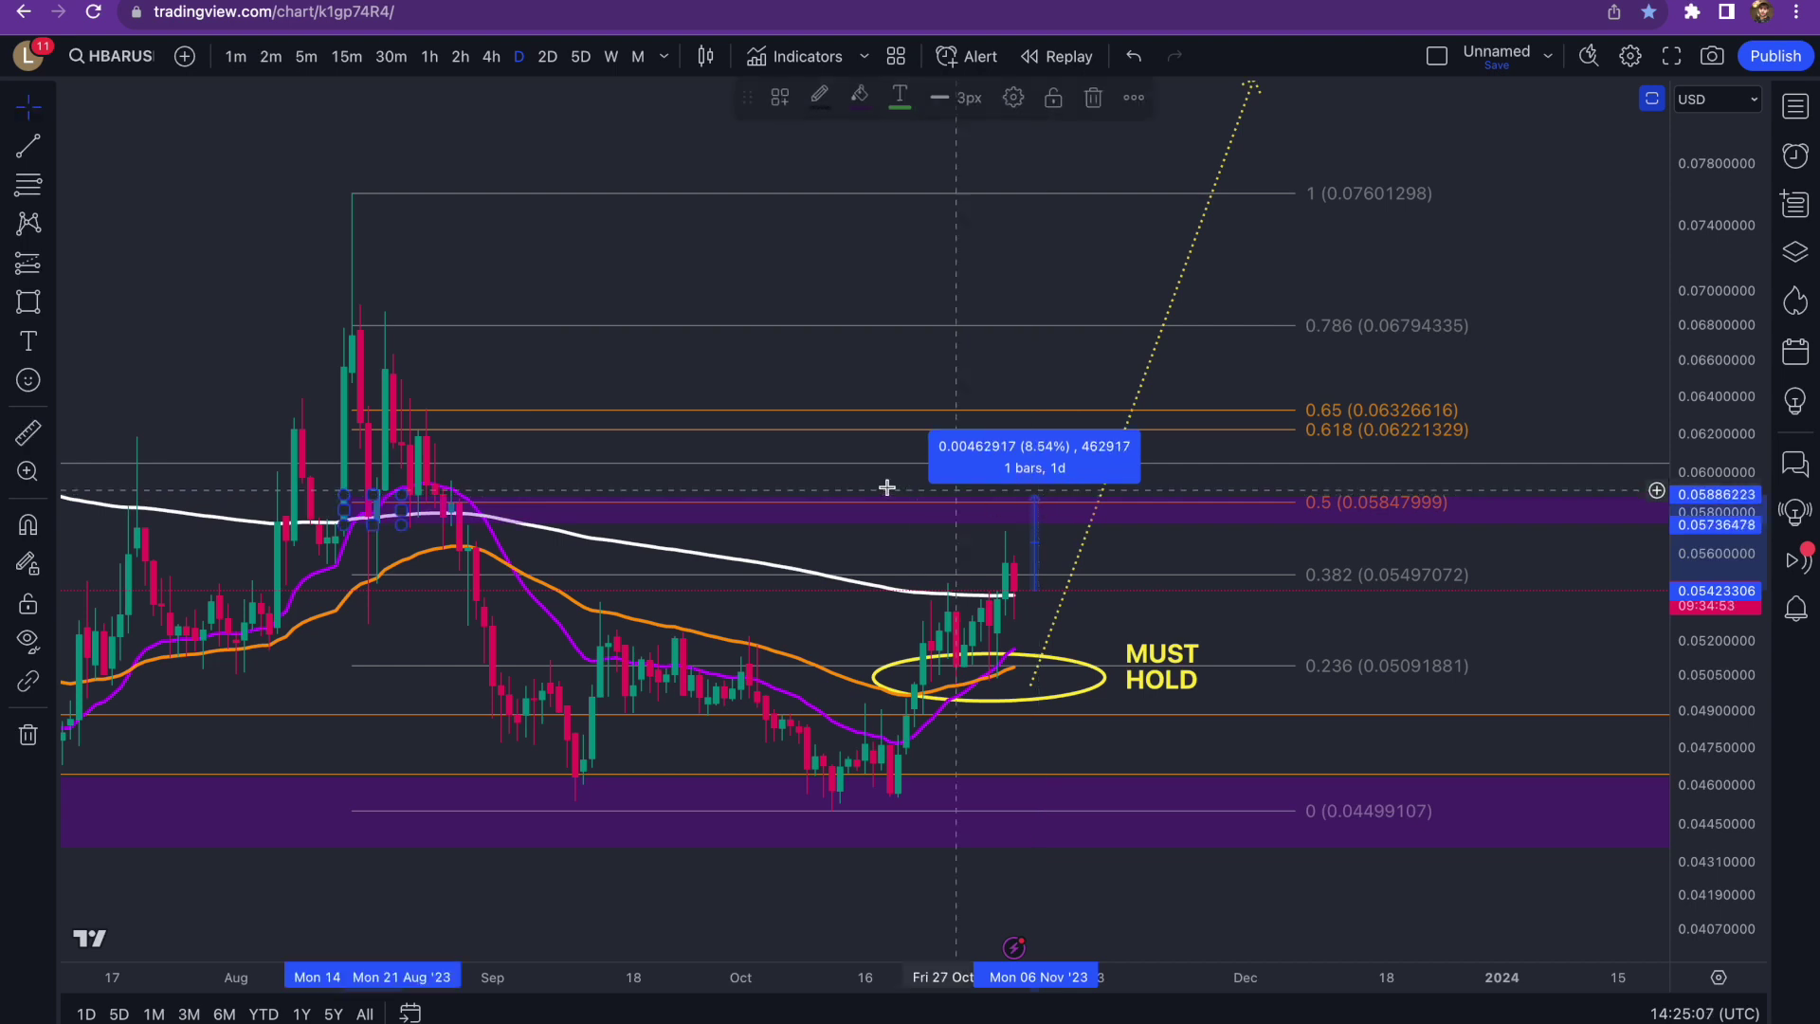
pyautogui.click(573, 468)
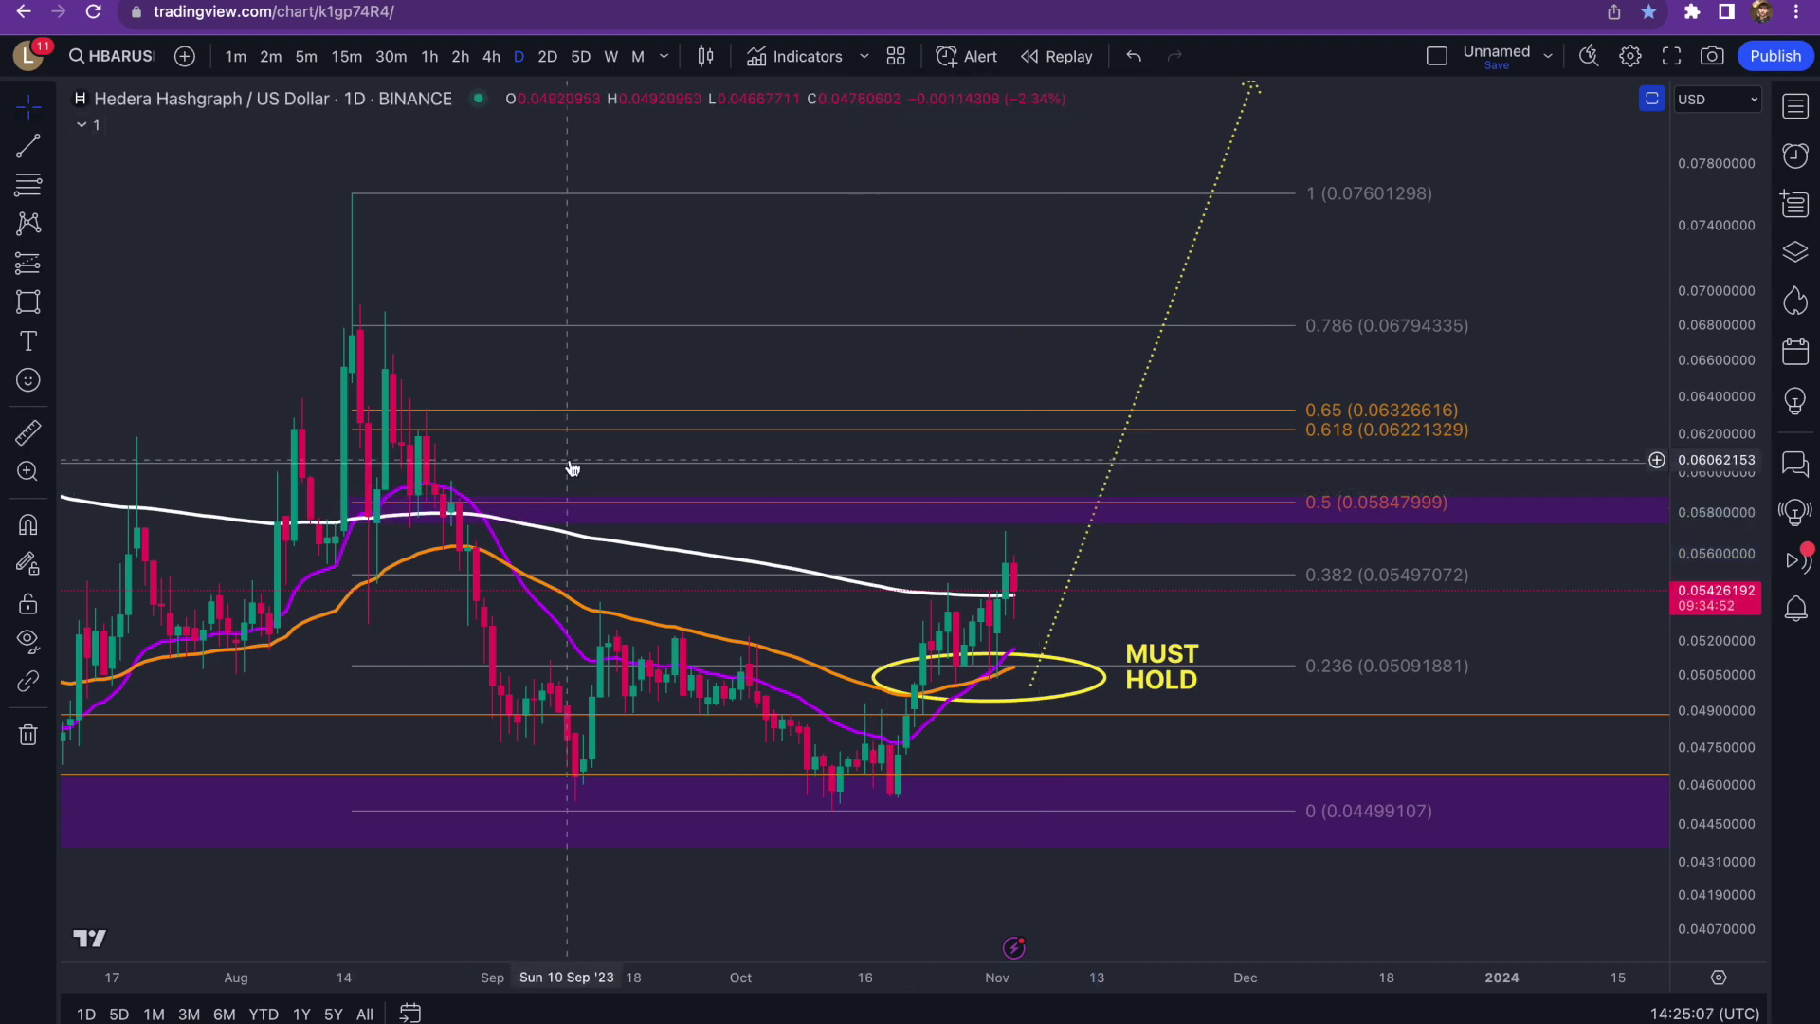
pyautogui.click(27, 433)
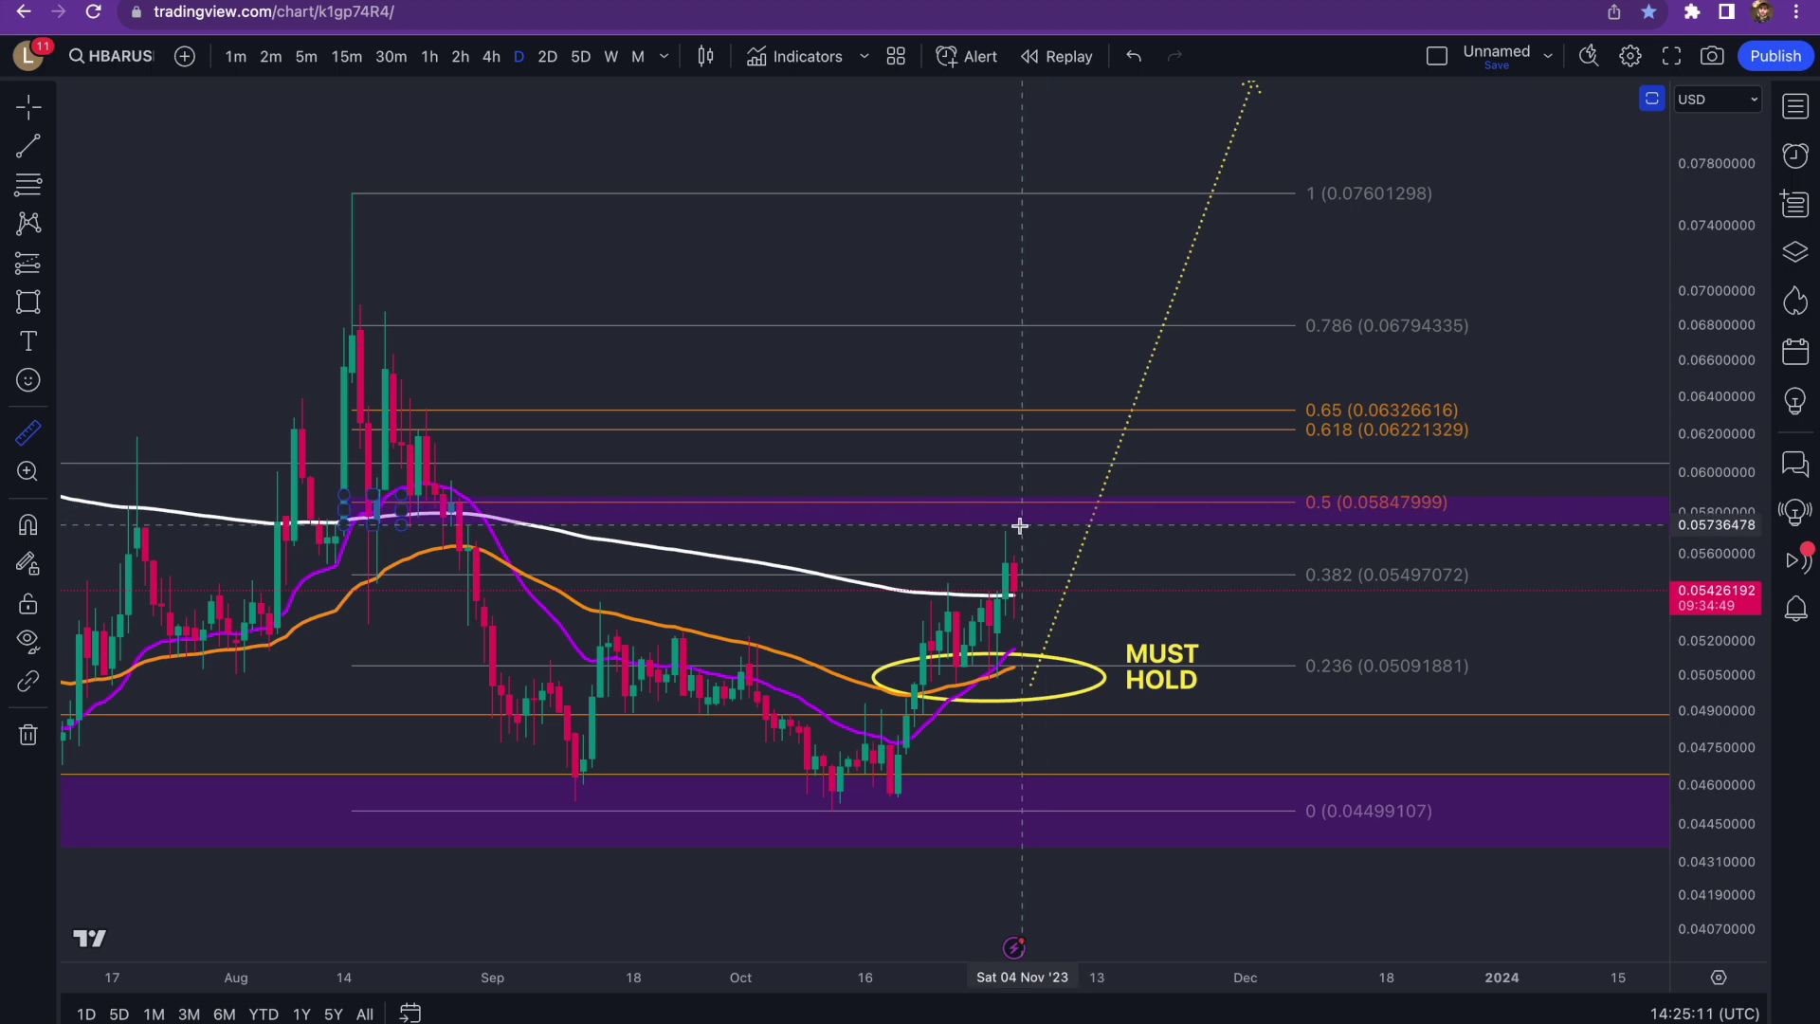
pyautogui.click(1014, 590)
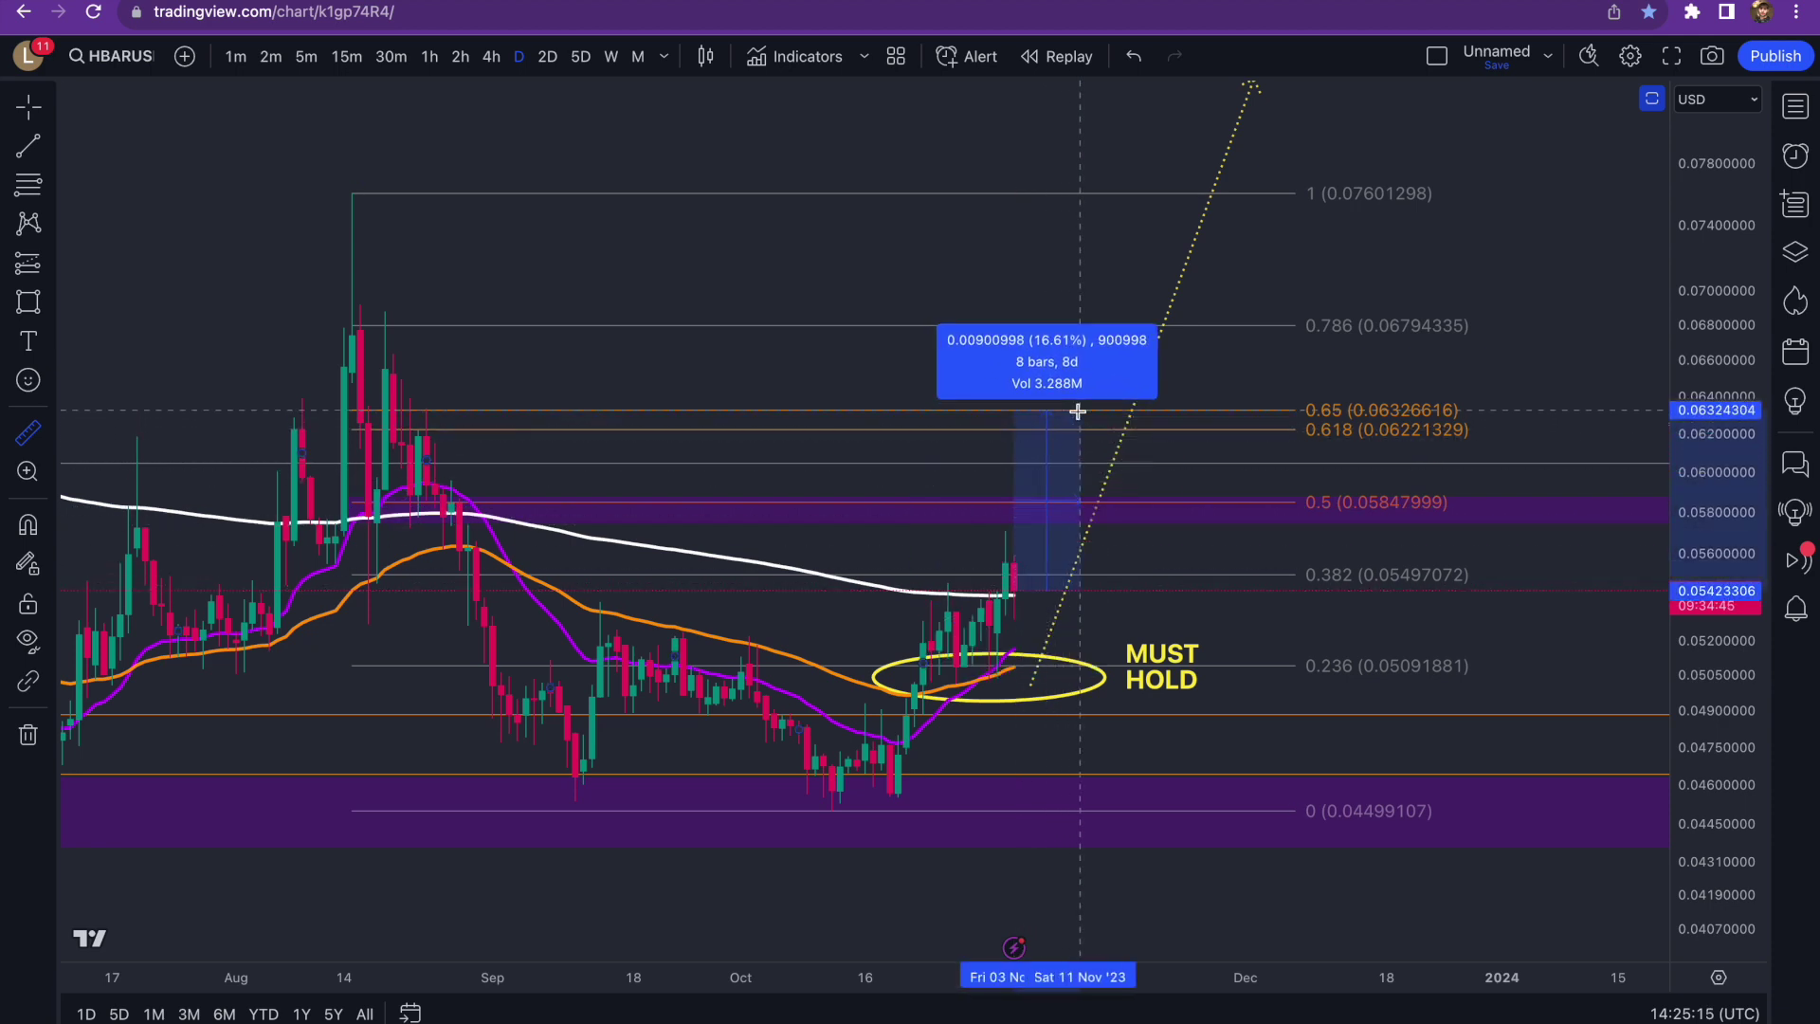
pyautogui.click(1077, 411)
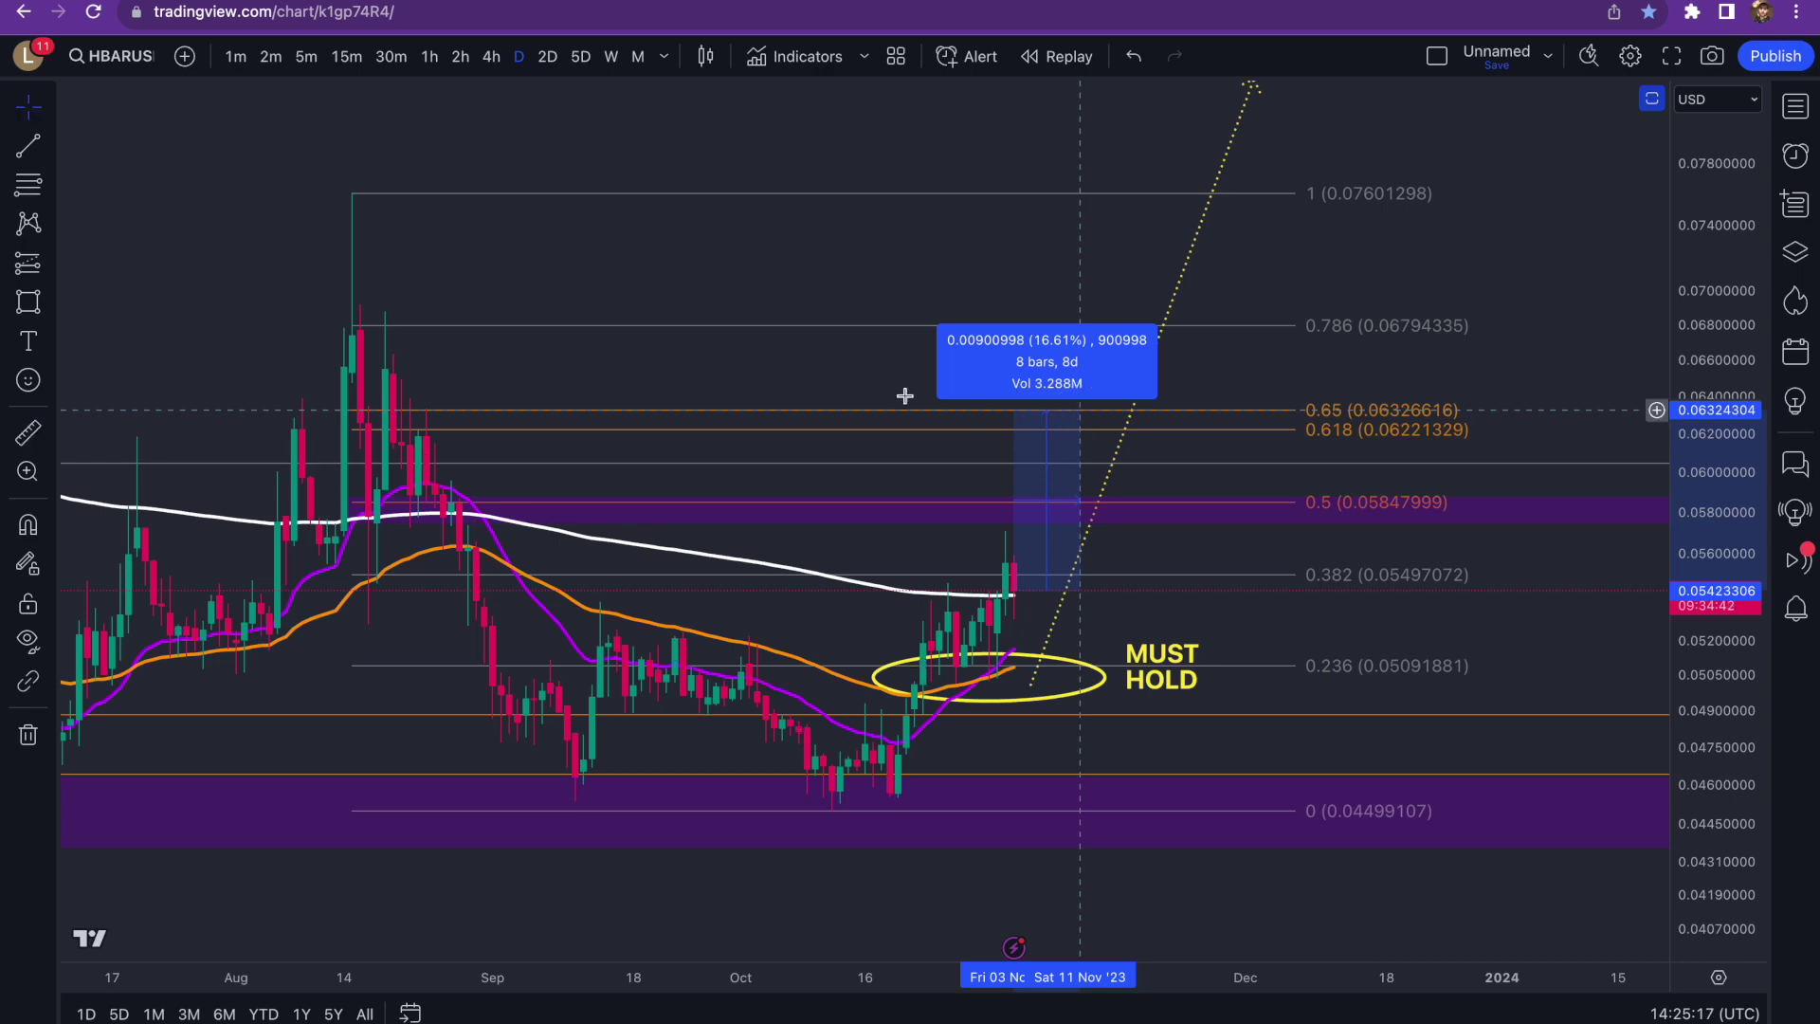
pyautogui.click(815, 379)
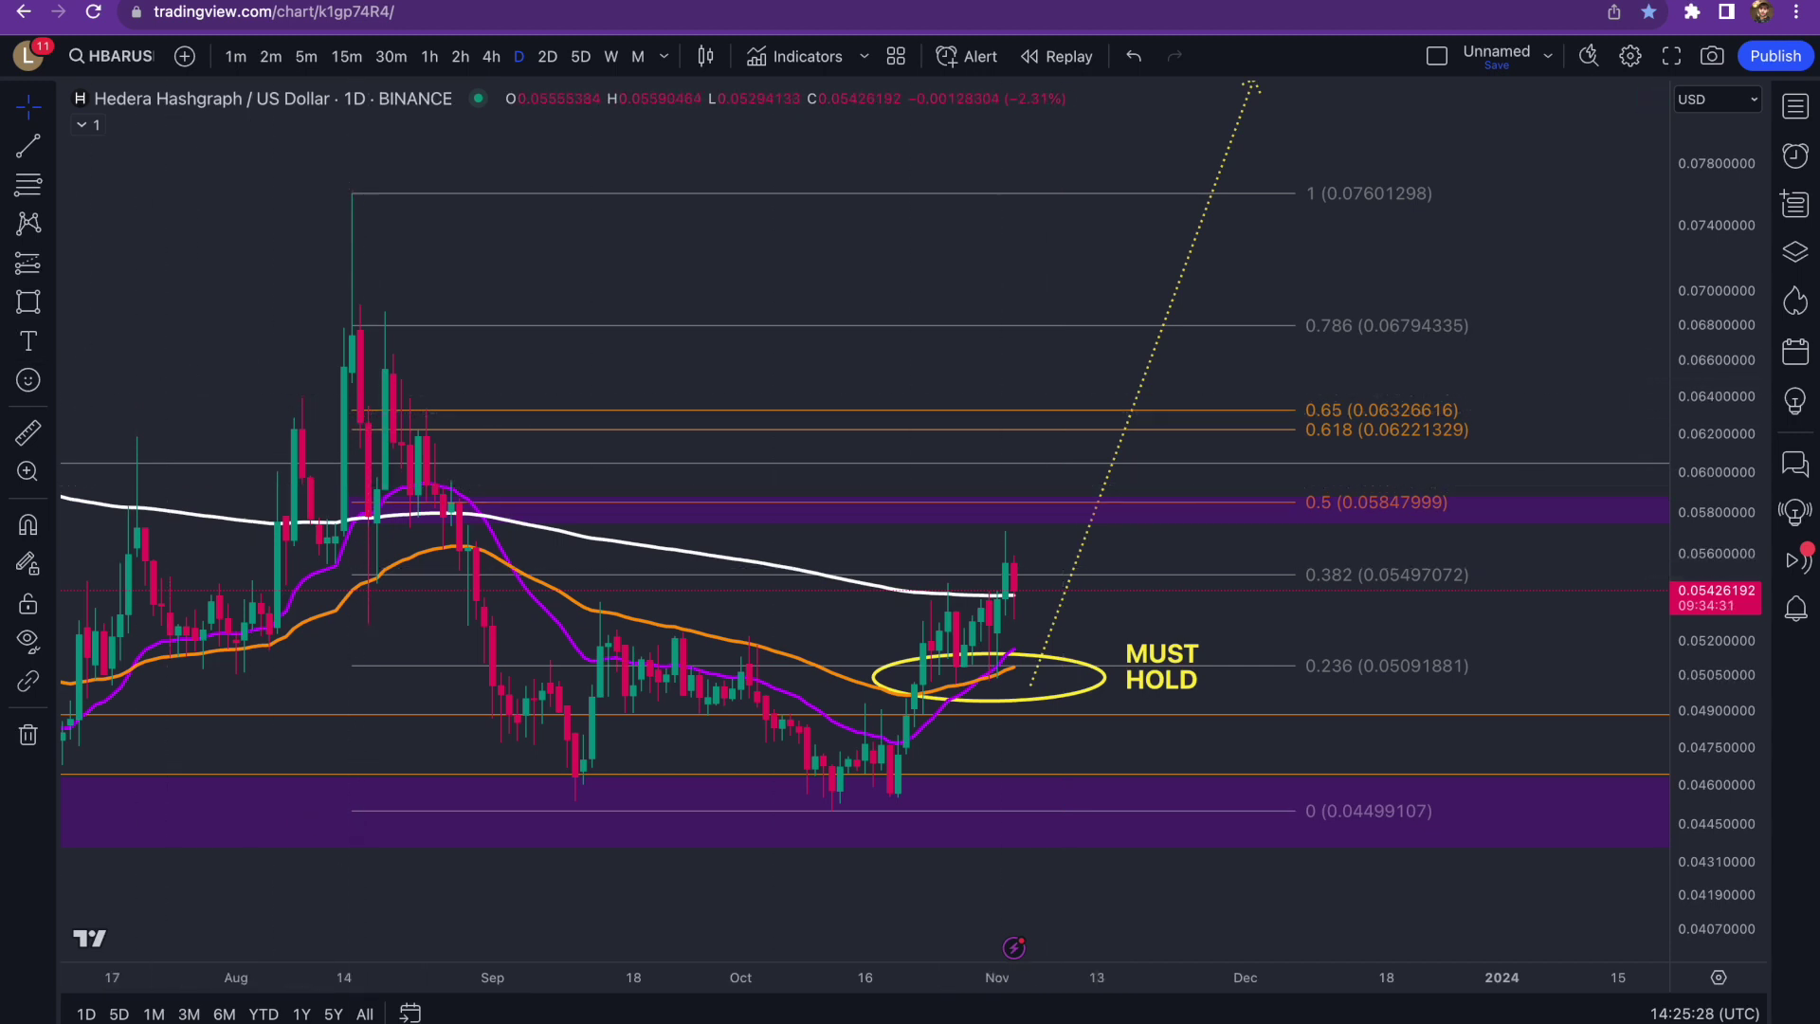
pyautogui.moveTo(338, 192)
pyautogui.mouseDown()
pyautogui.moveTo(531, 474)
pyautogui.moveTo(673, 783)
pyautogui.mouseUp()
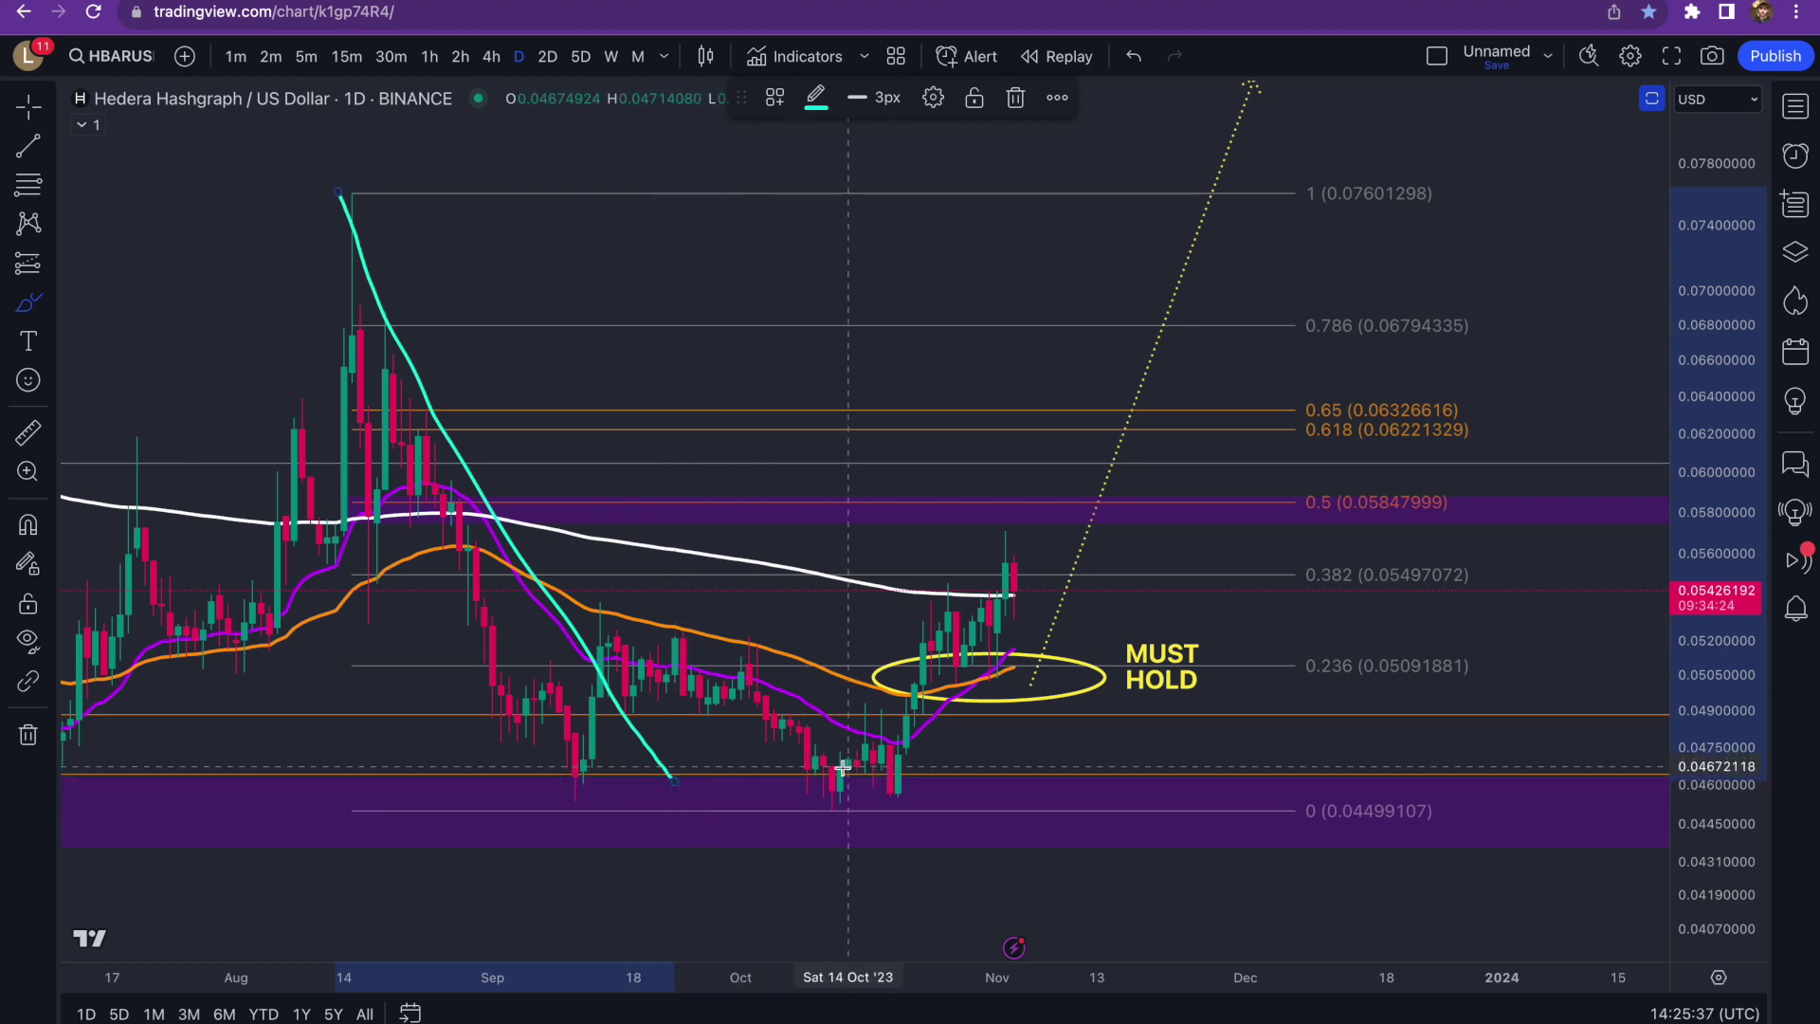
# - Circle the August peak and the 0.618–0.65 levels in cyan and sketch a projected drop
pyautogui.moveTo(356, 177)
pyautogui.mouseDown()
pyautogui.moveTo(373, 195)
pyautogui.moveTo(355, 178)
pyautogui.mouseUp()
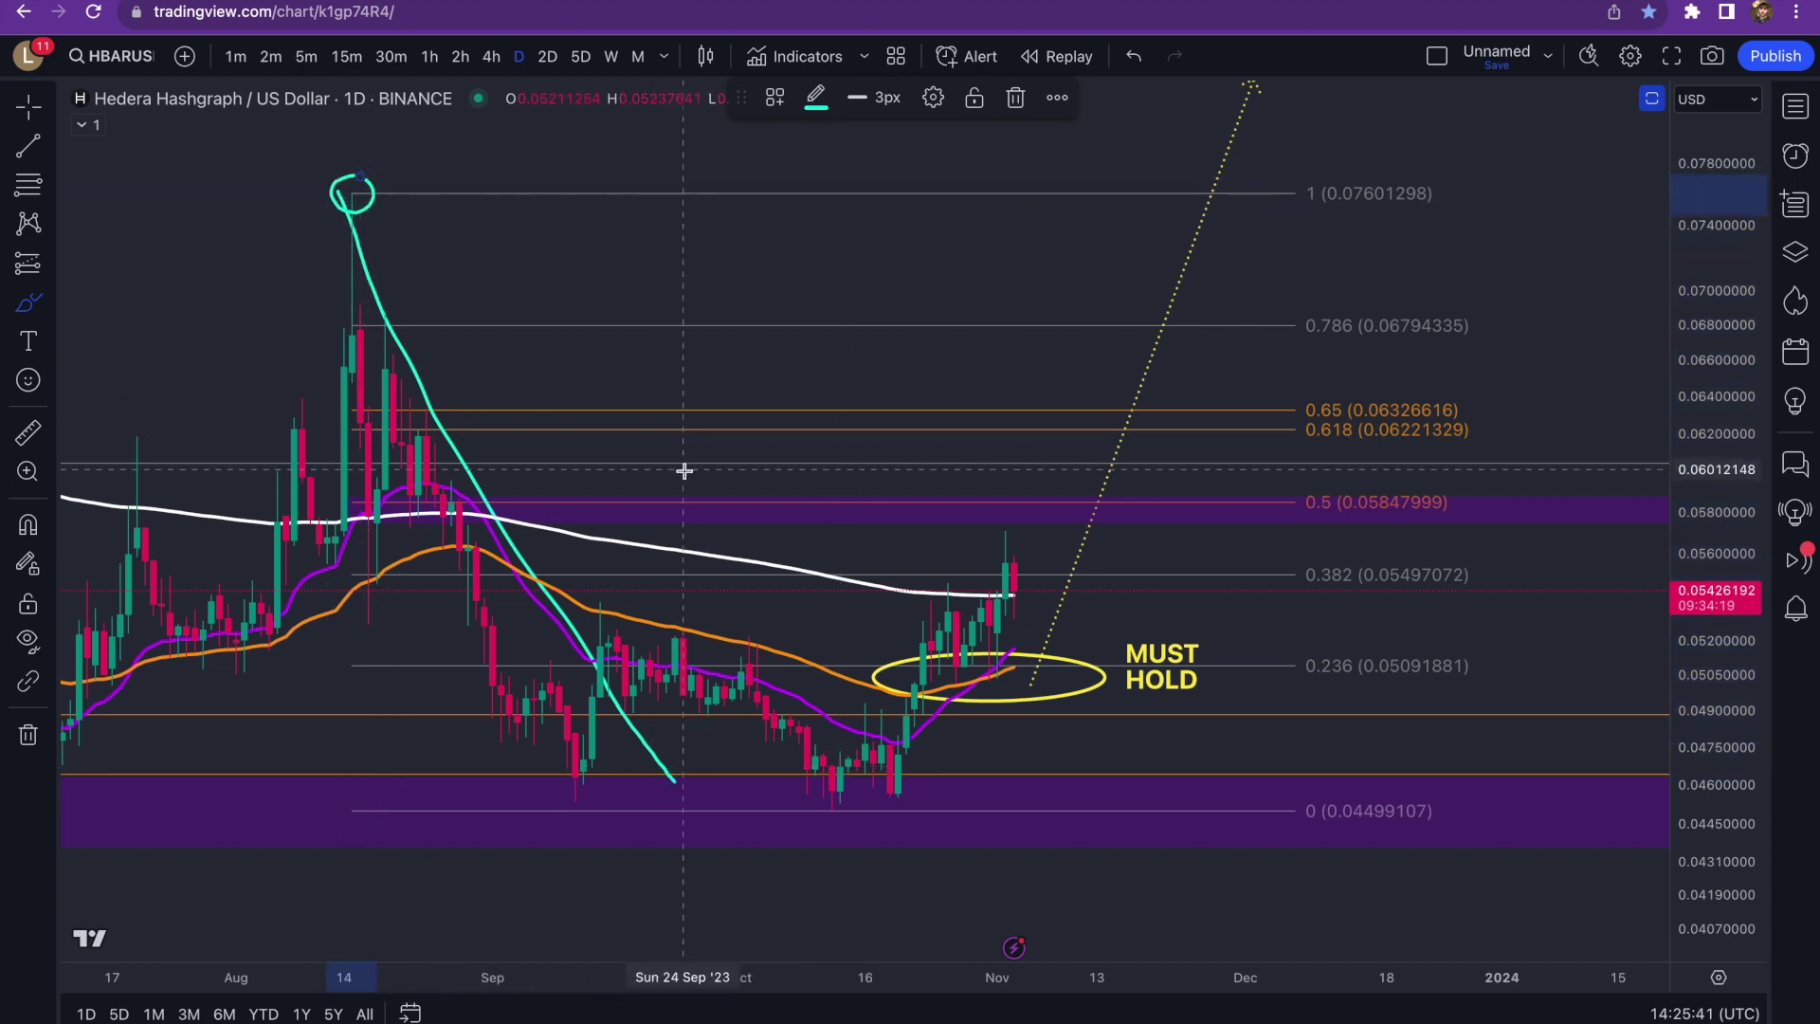
pyautogui.moveTo(1178, 414)
pyautogui.mouseDown()
pyautogui.moveTo(1101, 463)
pyautogui.moveTo(1196, 469)
pyautogui.moveTo(1154, 411)
pyautogui.mouseUp()
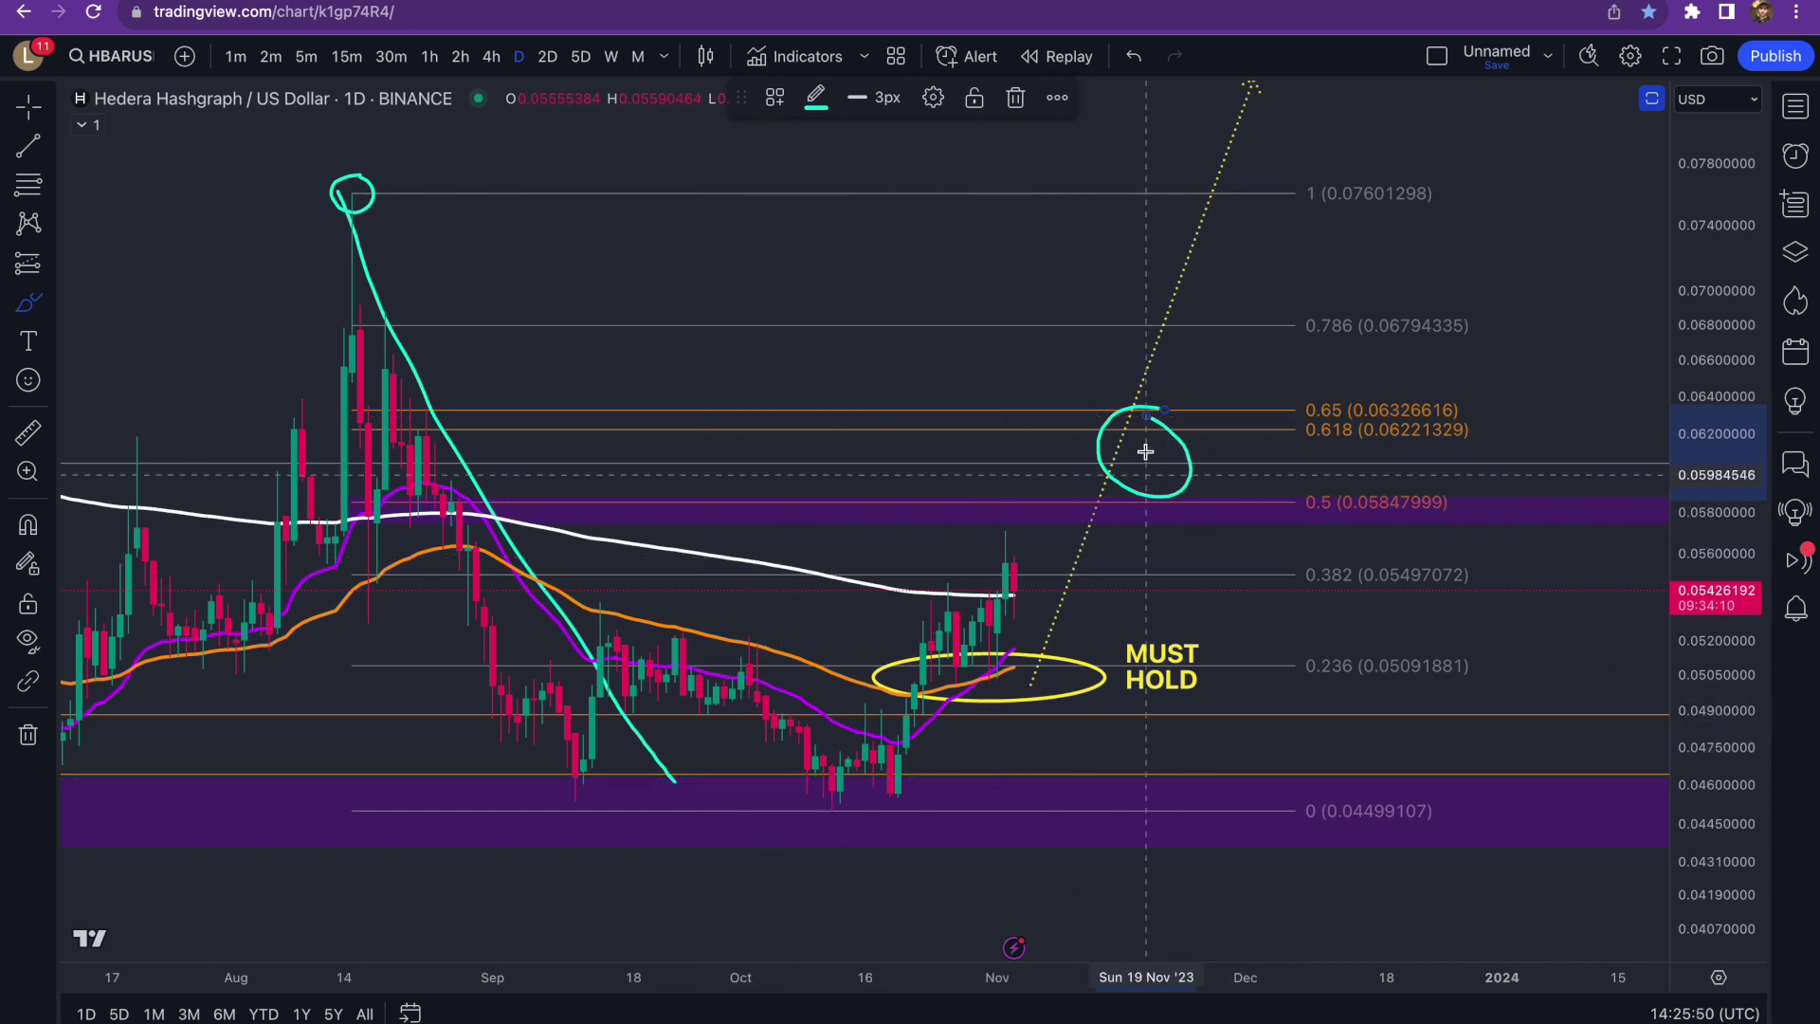
pyautogui.moveTo(1139, 432); pyautogui.dragTo(1220, 578)
pyautogui.moveTo(1255, 641); pyautogui.dragTo(1490, 959)
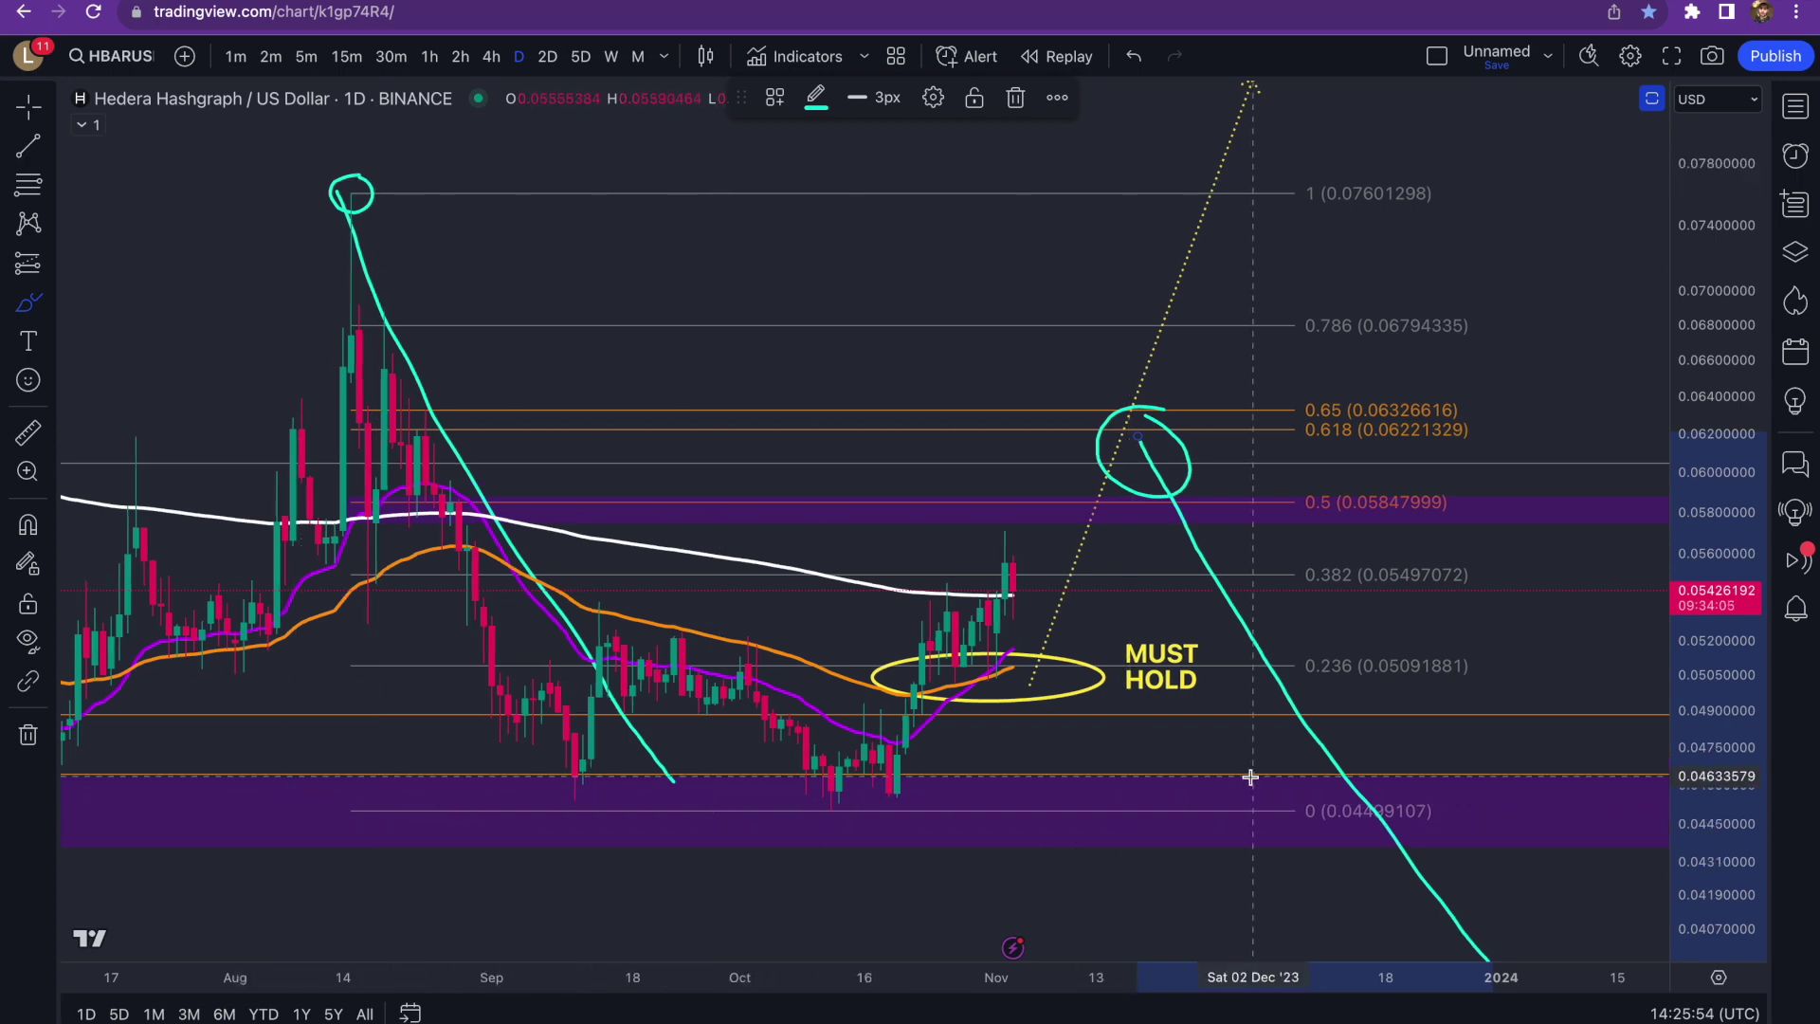
# - Zoom out, compress the price scale, and sketch a cyan rising path along the recent candles
pyautogui.scroll(-3, 1240, 885)
pyautogui.scroll(-5, 1222, 767)
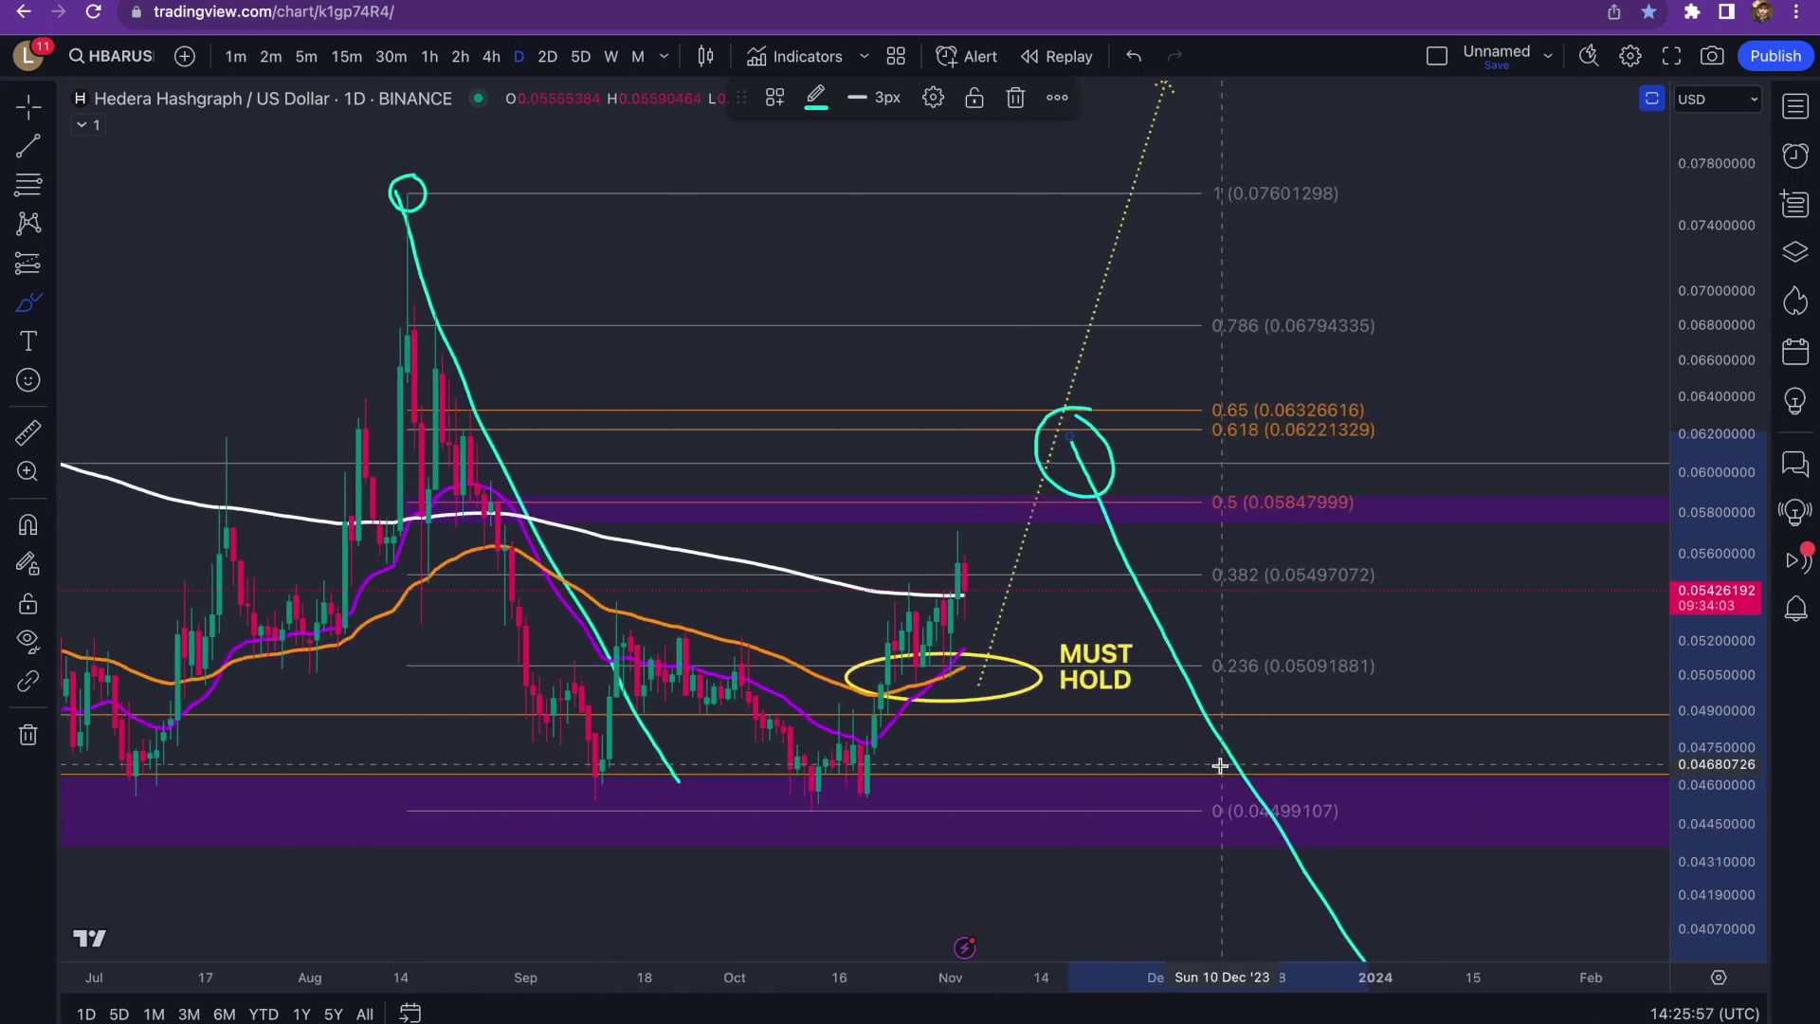
pyautogui.moveTo(1697, 672); pyautogui.dragTo(1697, 725)
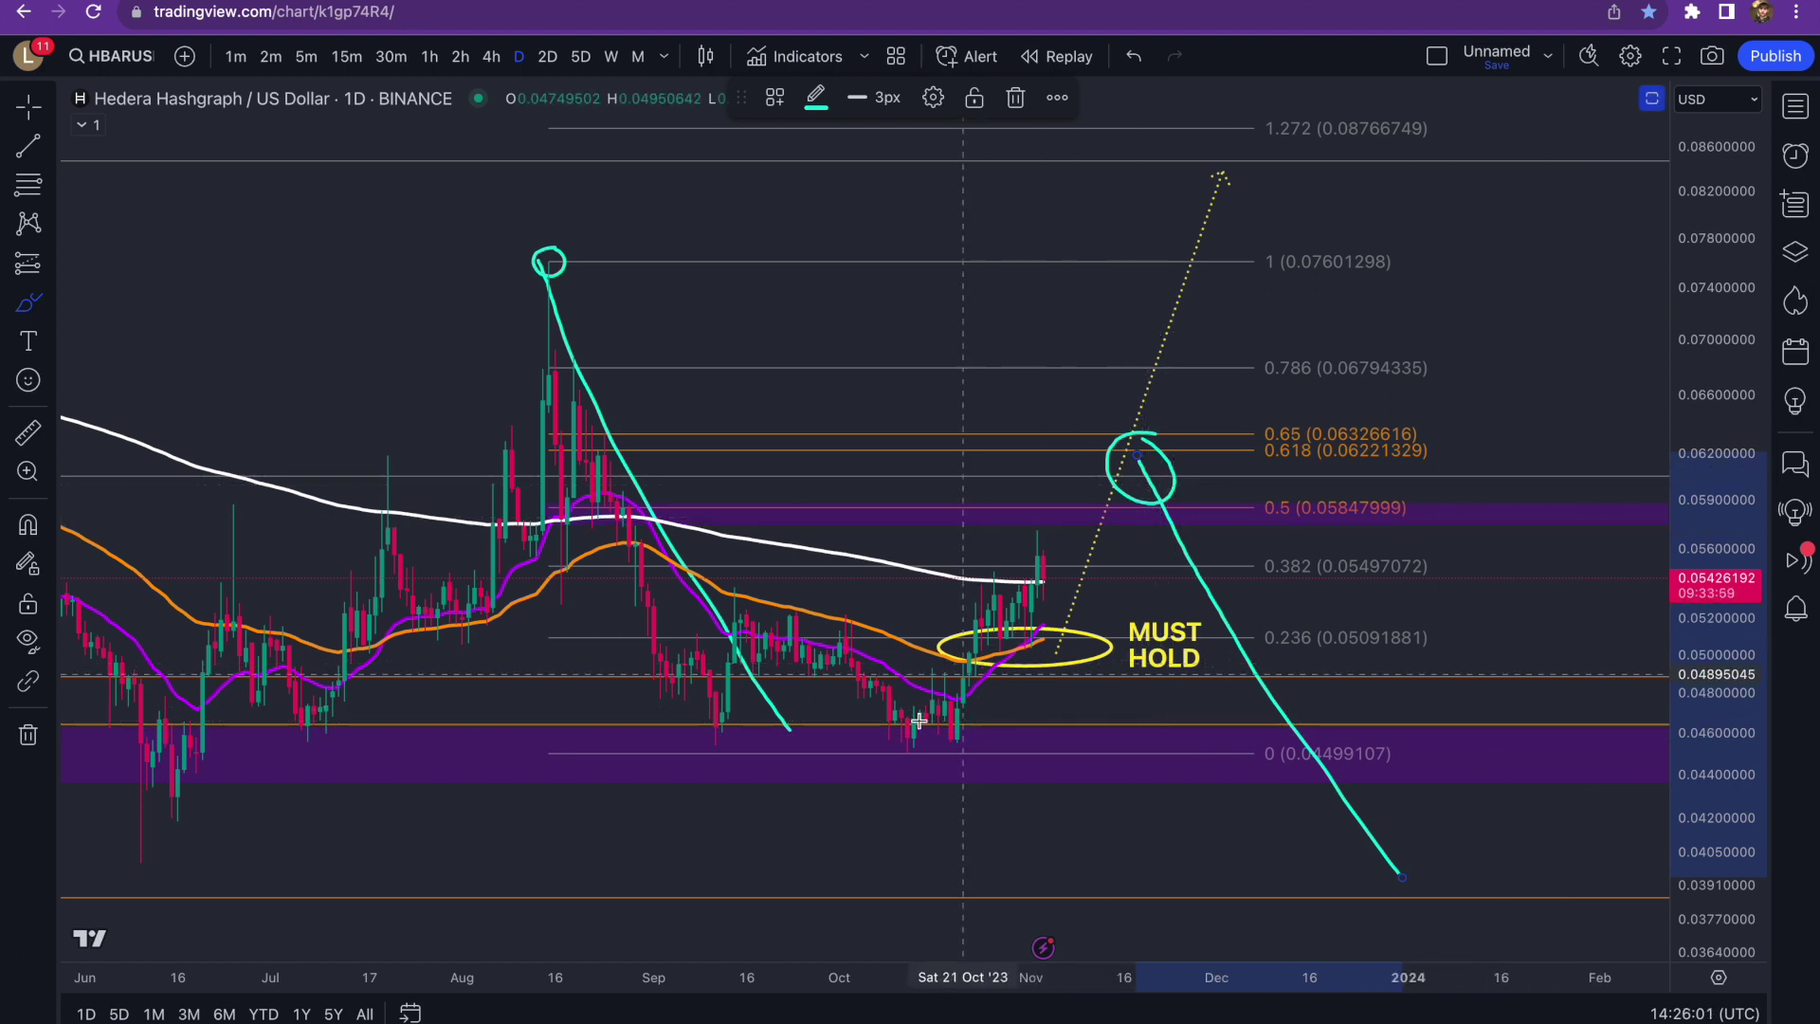
pyautogui.moveTo(915, 728); pyautogui.dragTo(1080, 498)
# - Draw a cyan trend line up the rally, a line through MUST HOLD, and a rise to 0.786
pyautogui.hotkey('ctrl', 'z')
pyautogui.scroll(3, 1143, 471)
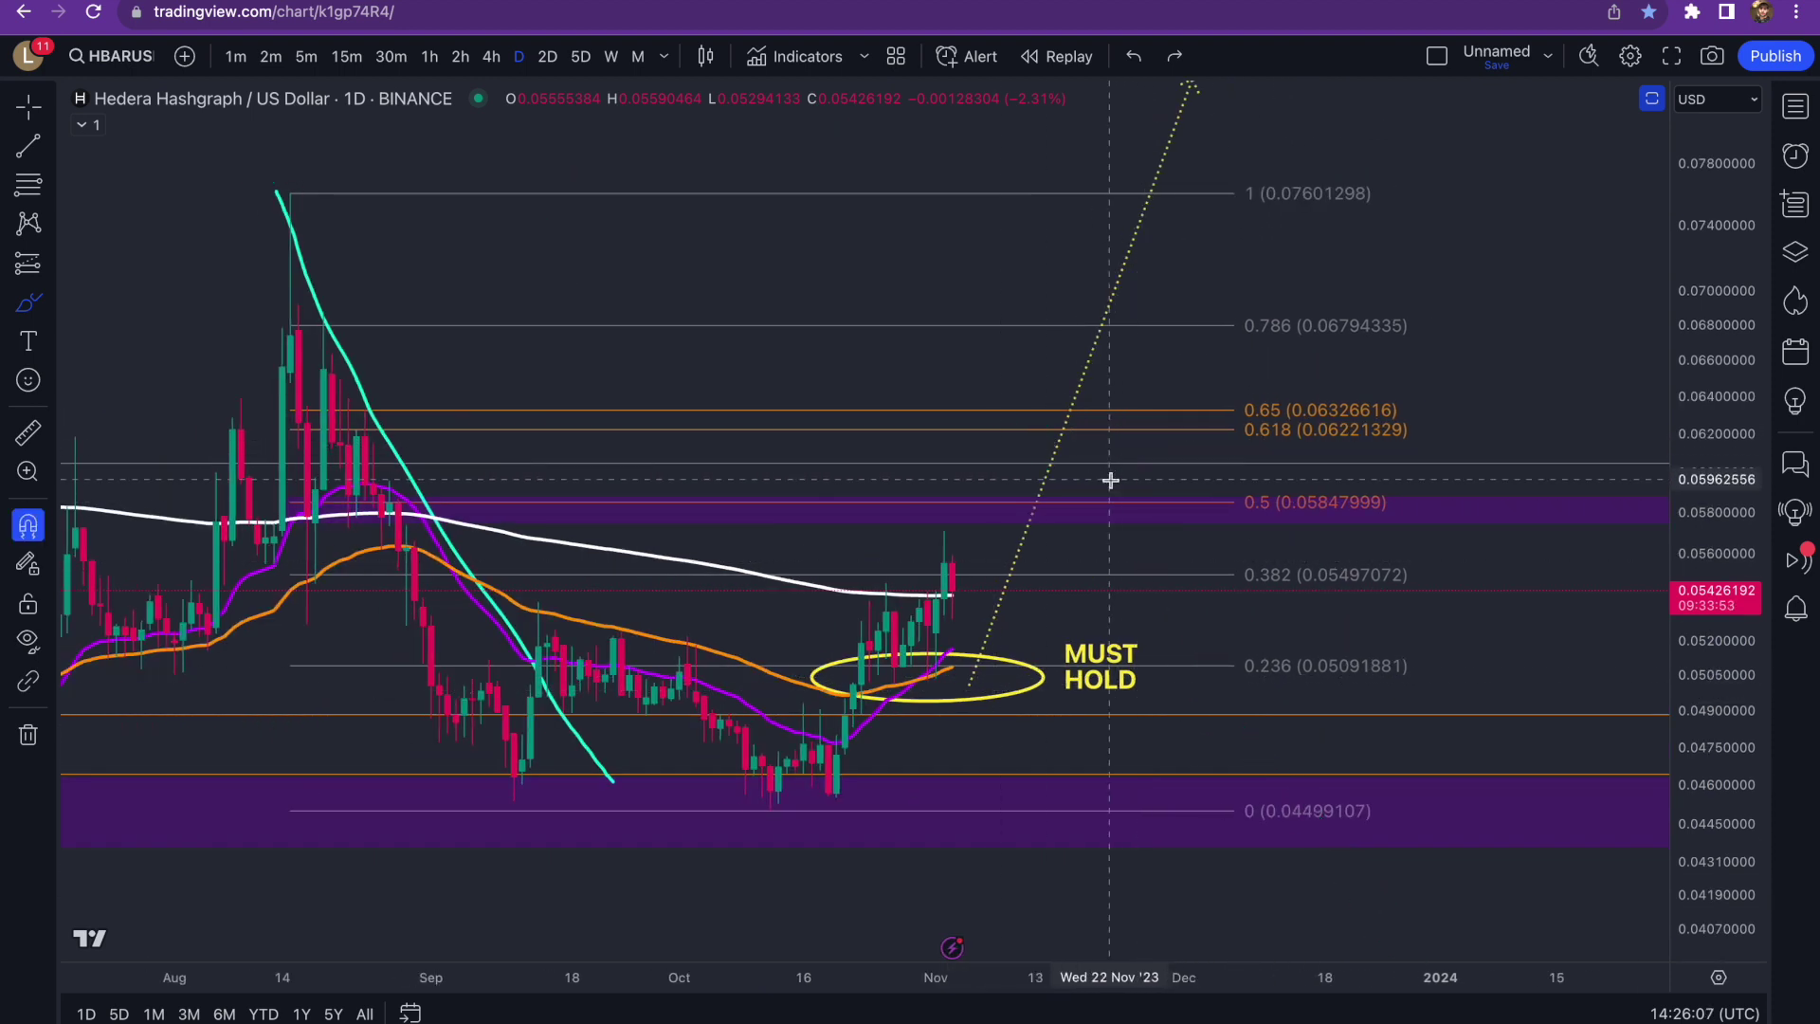
pyautogui.moveTo(815, 789)
pyautogui.mouseDown()
pyautogui.moveTo(1037, 426)
pyautogui.moveTo(1048, 532)
pyautogui.moveTo(1101, 560)
pyautogui.moveTo(1109, 595)
pyautogui.mouseUp()
pyautogui.moveTo(839, 684); pyautogui.dragTo(1199, 681)
pyautogui.moveTo(1115, 625)
pyautogui.mouseDown()
pyautogui.moveTo(1223, 313)
pyautogui.moveTo(1271, 445)
pyautogui.mouseUp()
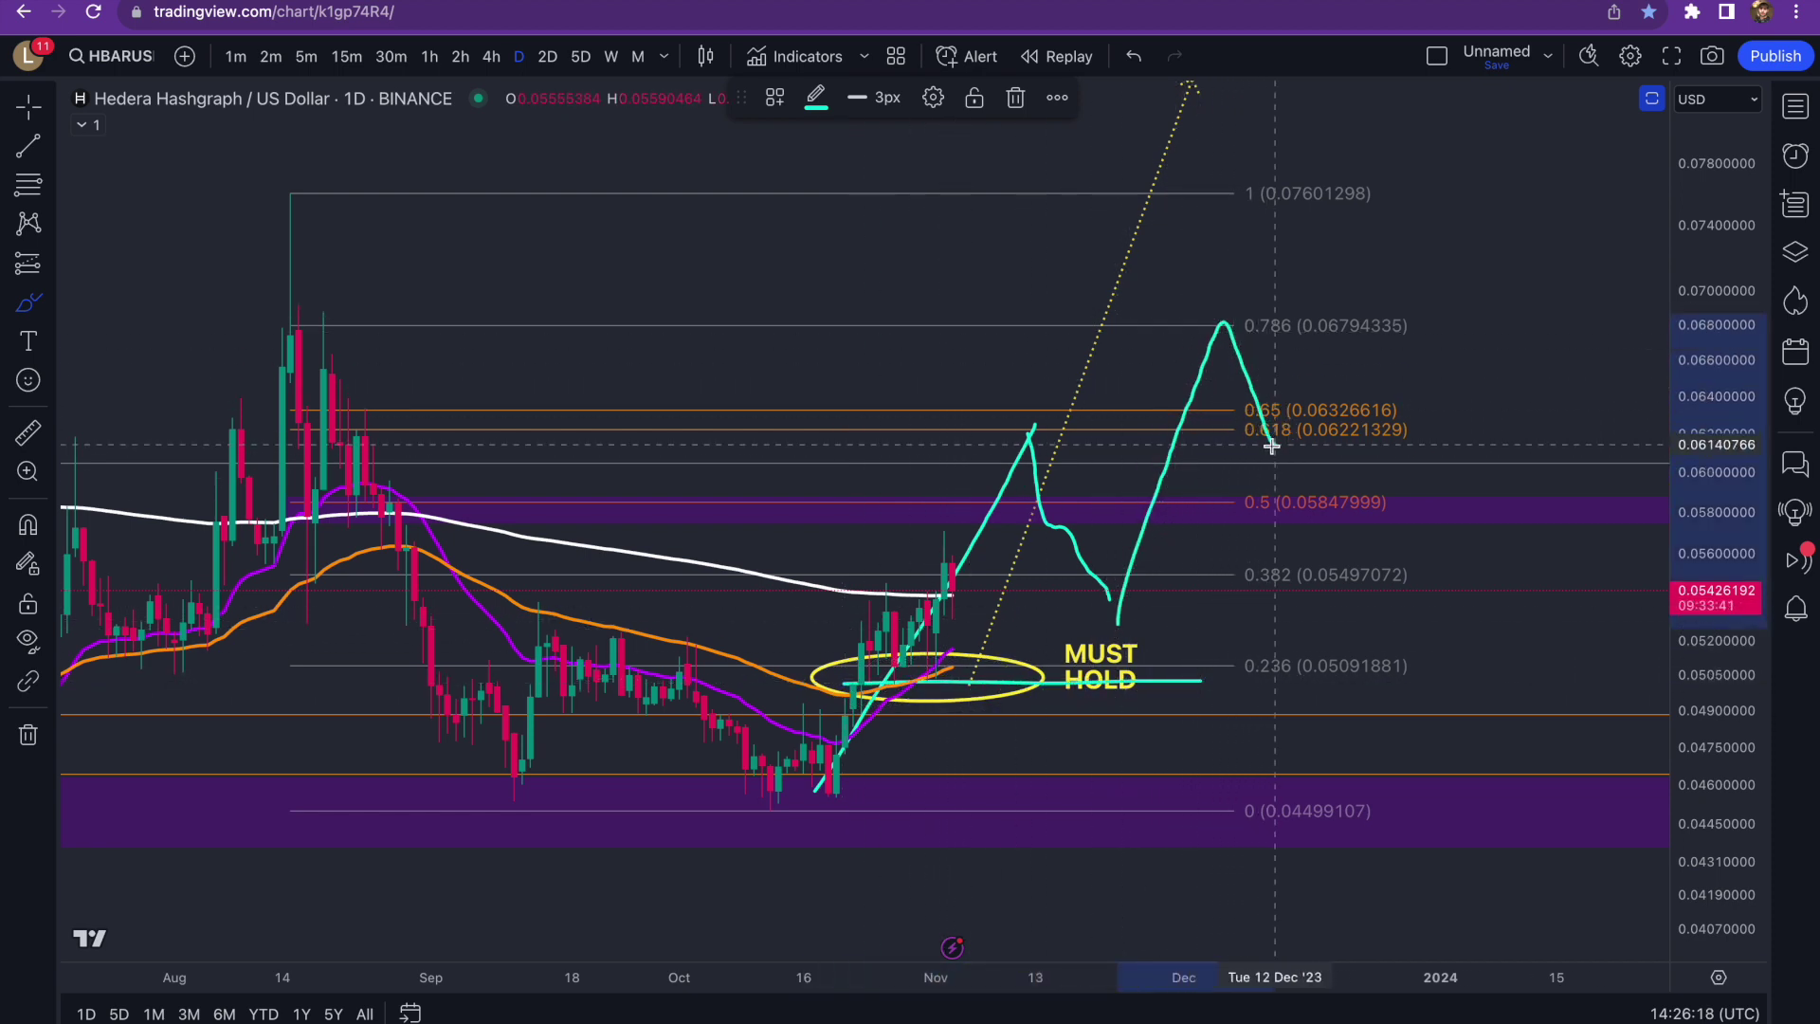
# - Circle the projected peak near 0.65 and the 0.618 retest, extending the path toward 1.0
pyautogui.moveTo(1677, 430); pyautogui.dragTo(1679, 493)
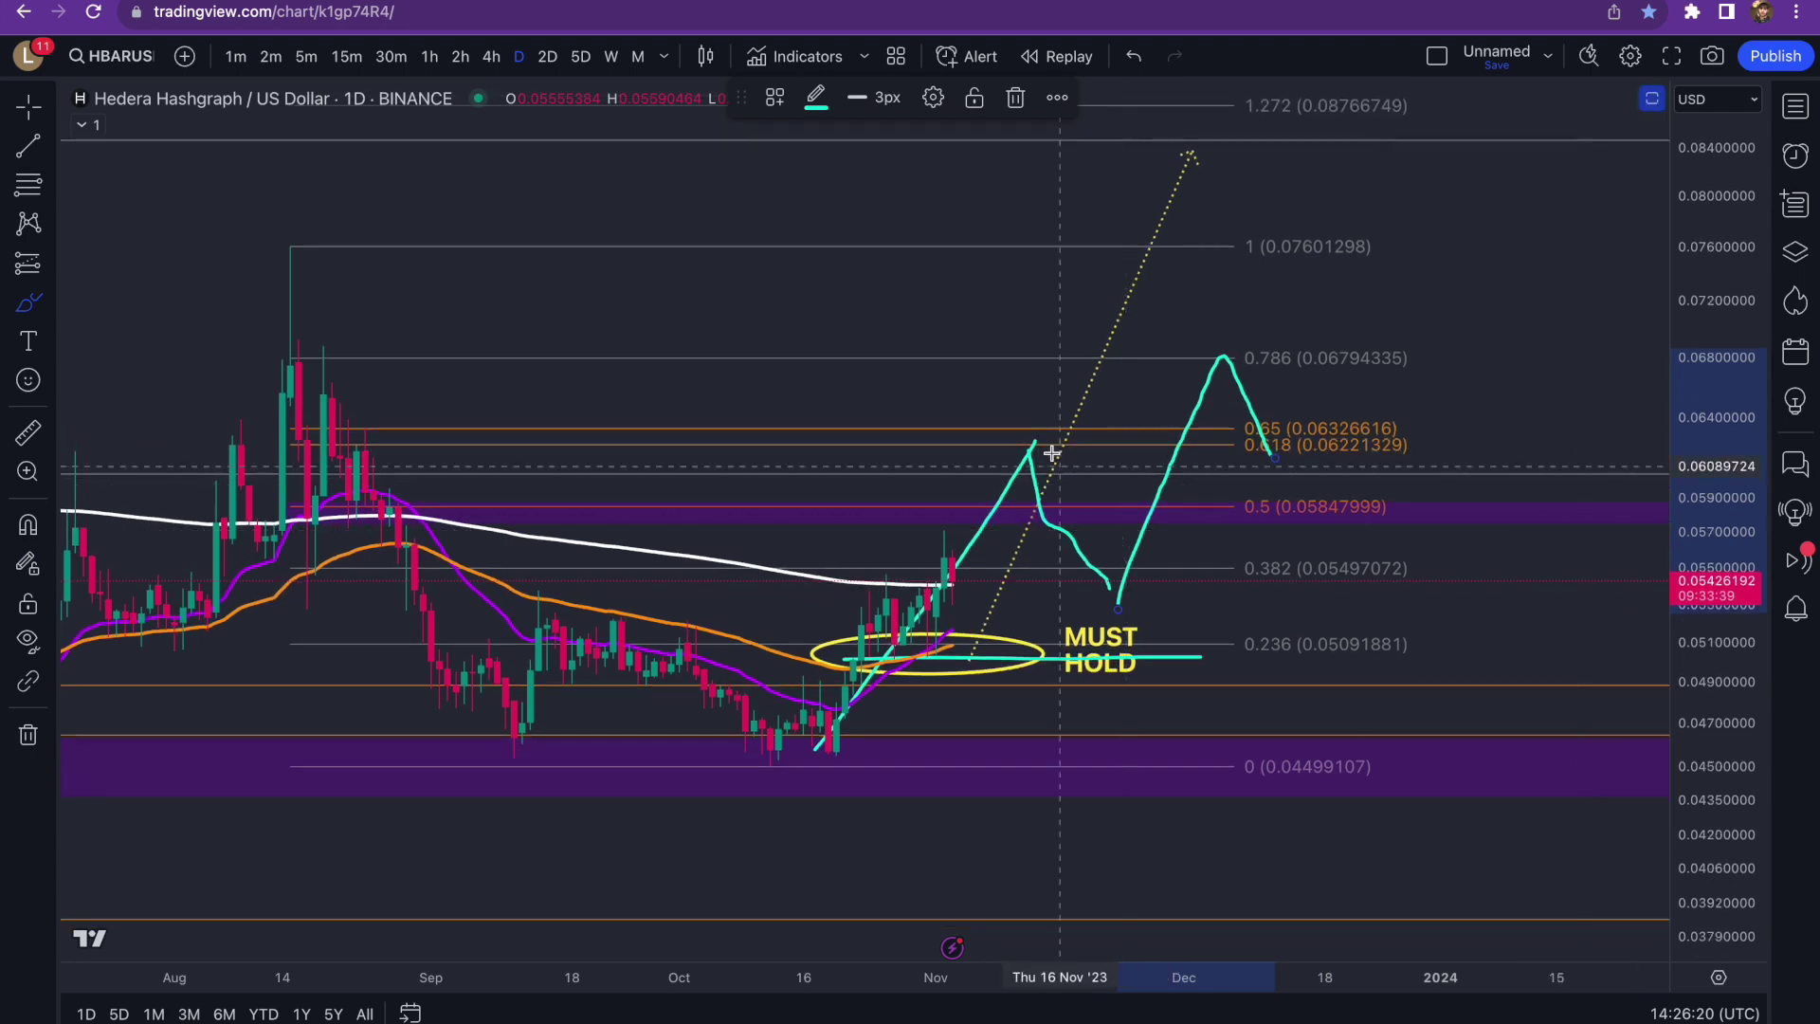
pyautogui.moveTo(1010, 477); pyautogui.dragTo(1040, 426)
pyautogui.moveTo(1275, 438)
pyautogui.mouseDown()
pyautogui.moveTo(1275, 483)
pyautogui.moveTo(1356, 246)
pyautogui.mouseUp()
pyautogui.scroll(-3, 962, 406)
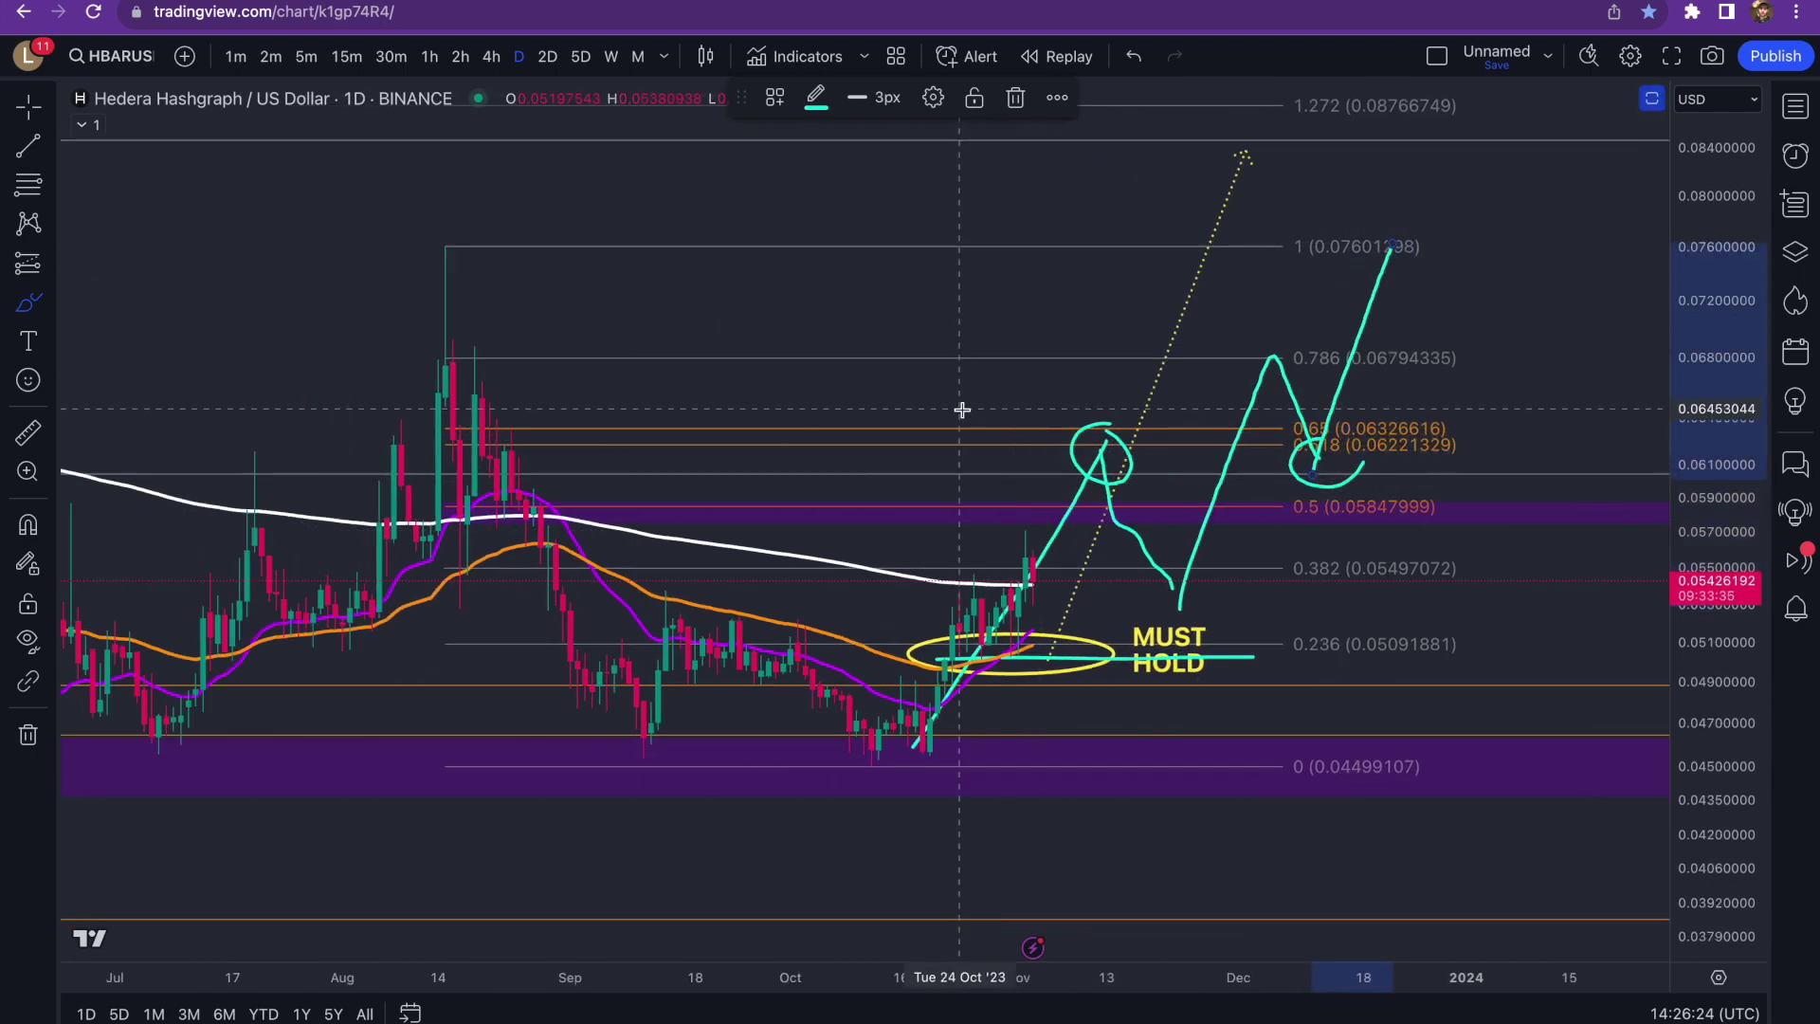
pyautogui.moveTo(1690, 417); pyautogui.dragTo(1690, 471)
pyautogui.scroll(-5, 1494, 434)
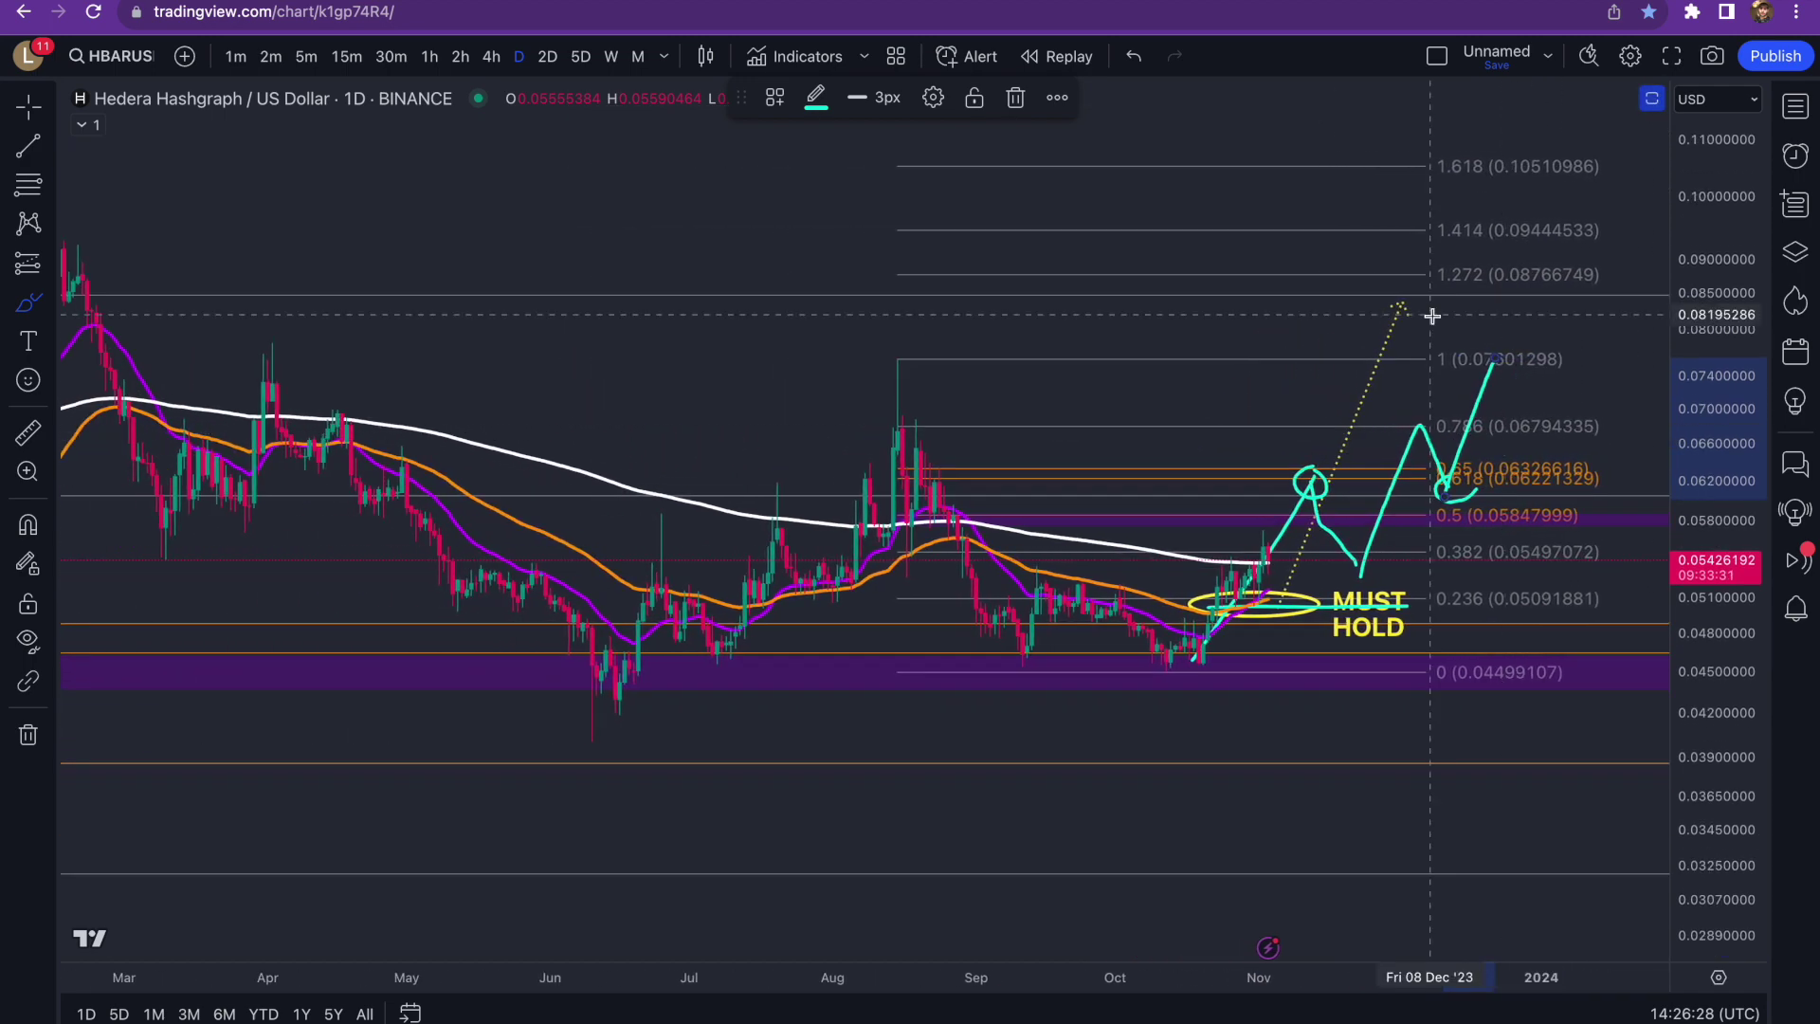
pyautogui.scroll(-3, 1374, 302)
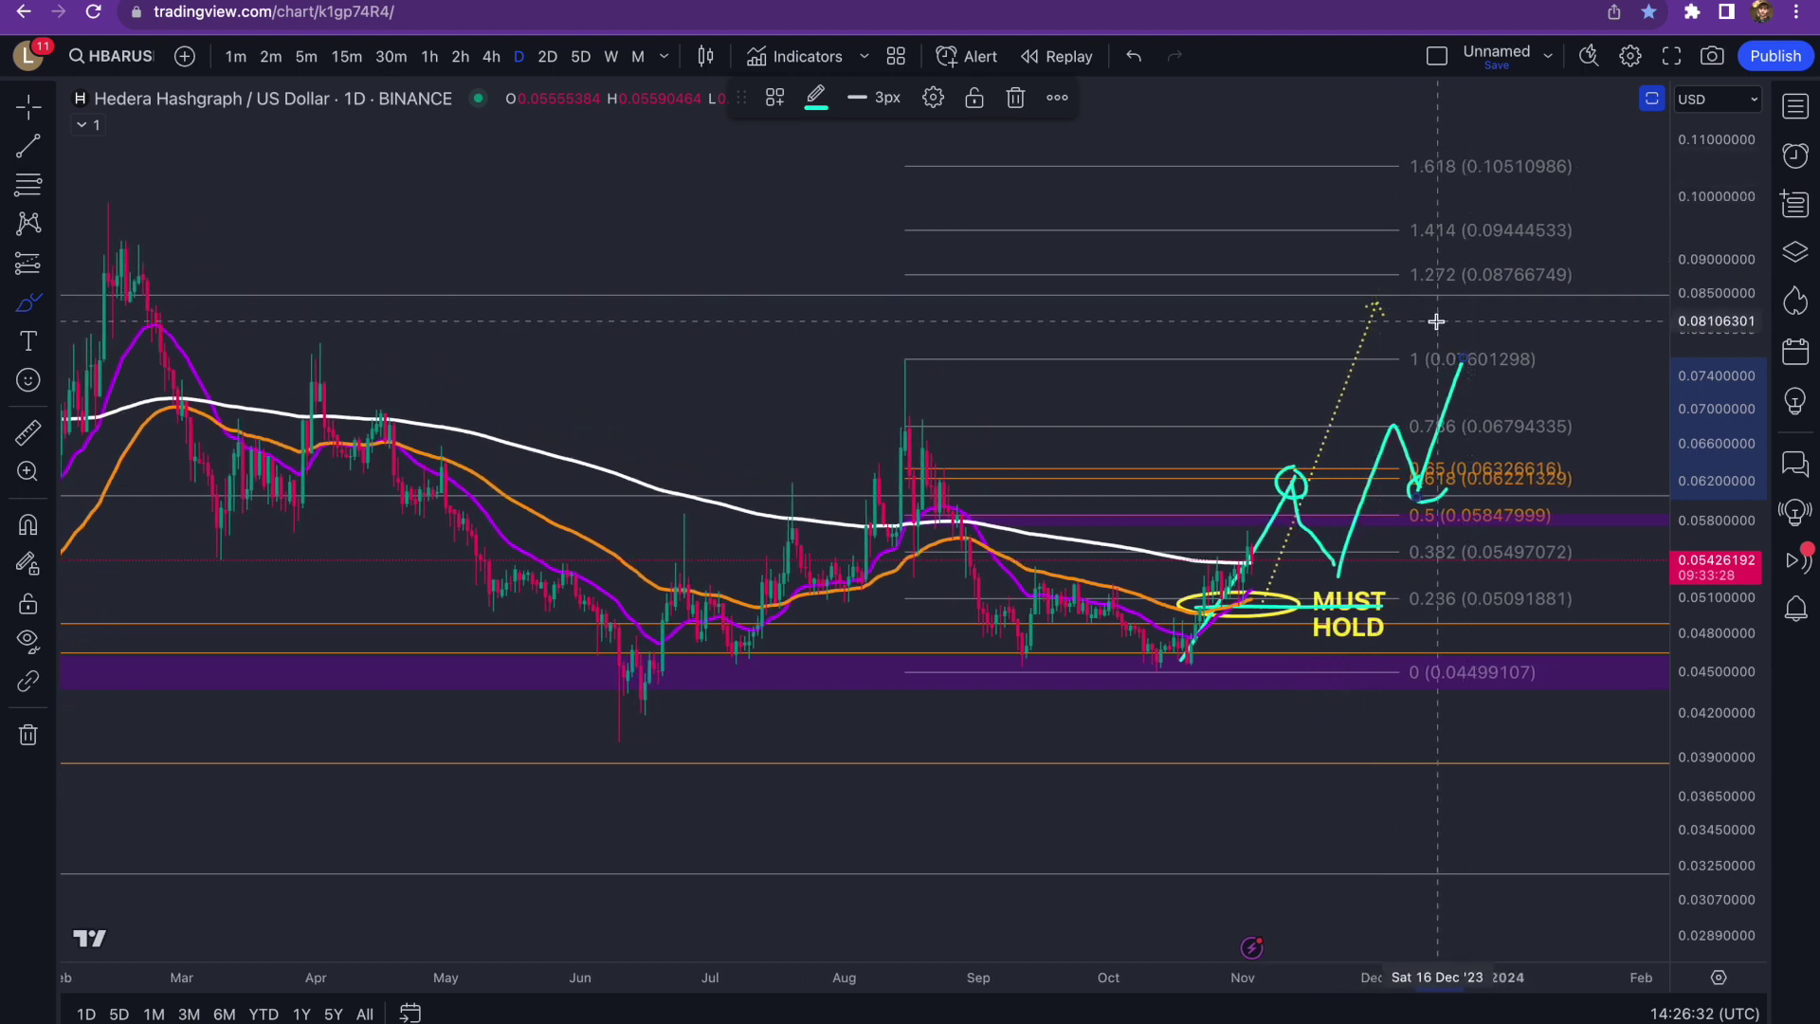
pyautogui.scroll(2, 1435, 321)
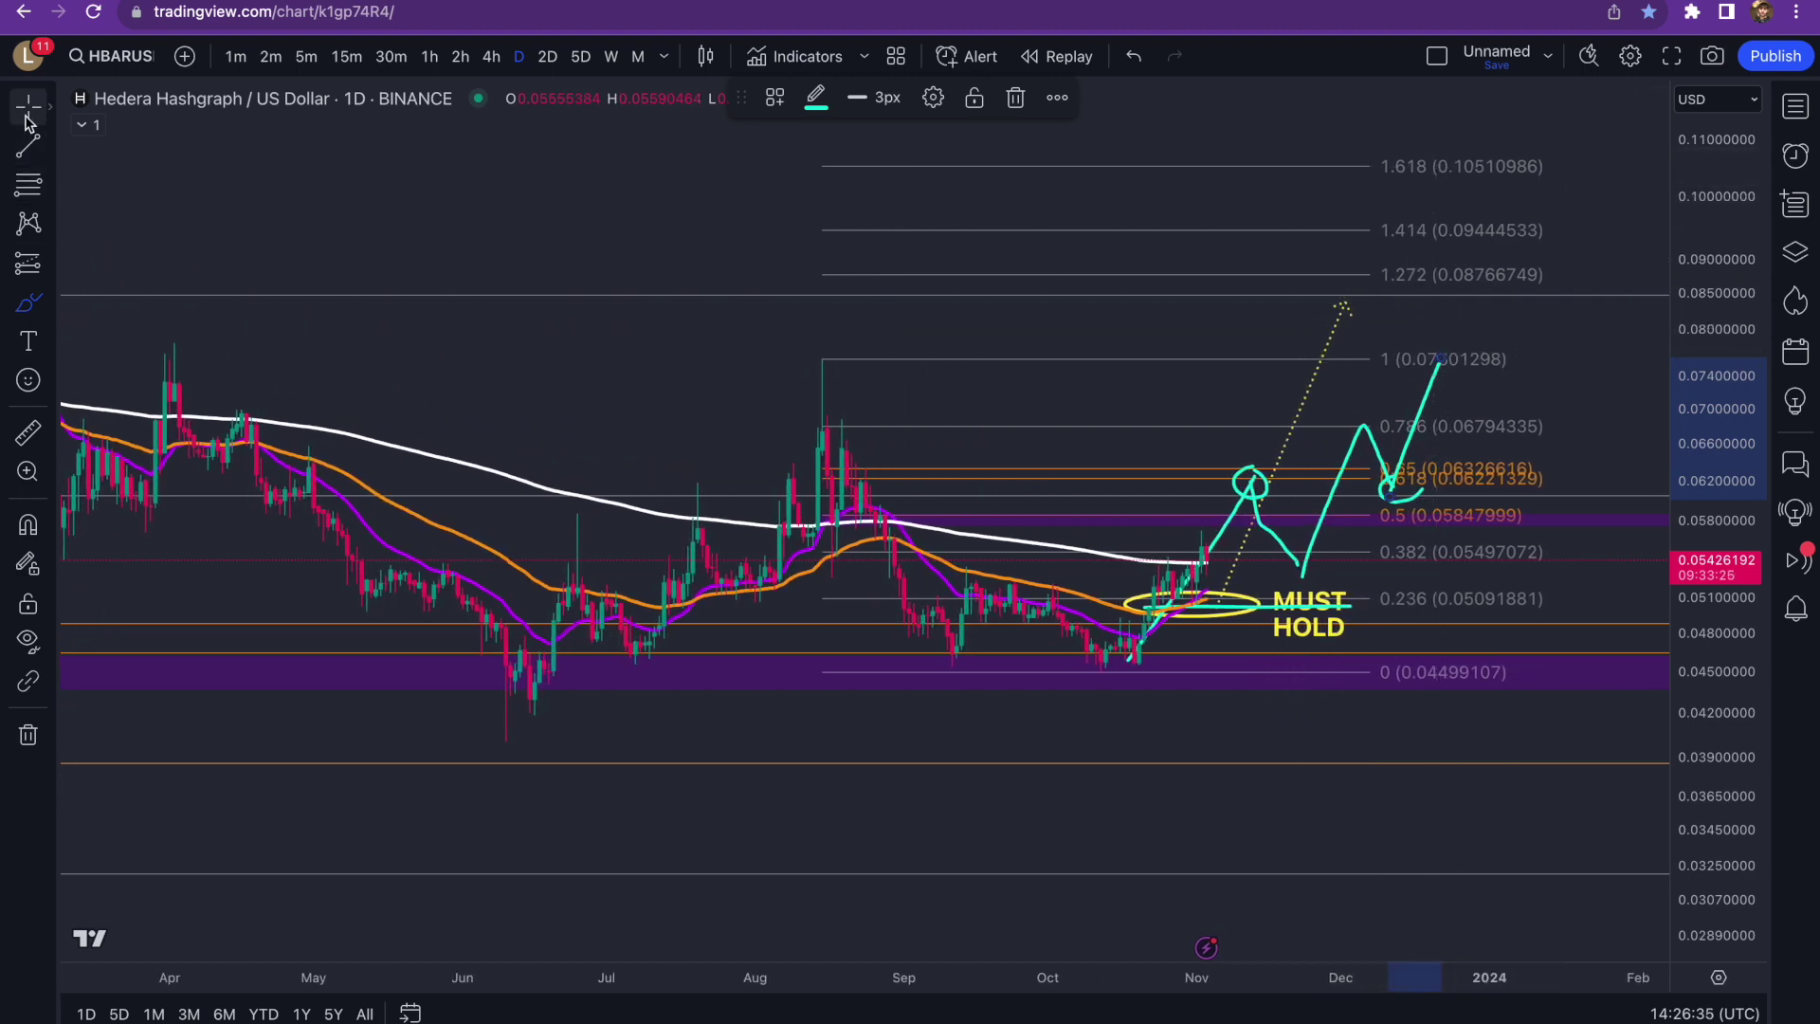
pyautogui.moveTo(457, 204); pyautogui.dragTo(371, 210)
# - Sketch a short cyan drop from the latest candles through the MUST HOLD line to about 0.048
pyautogui.press('Escape')
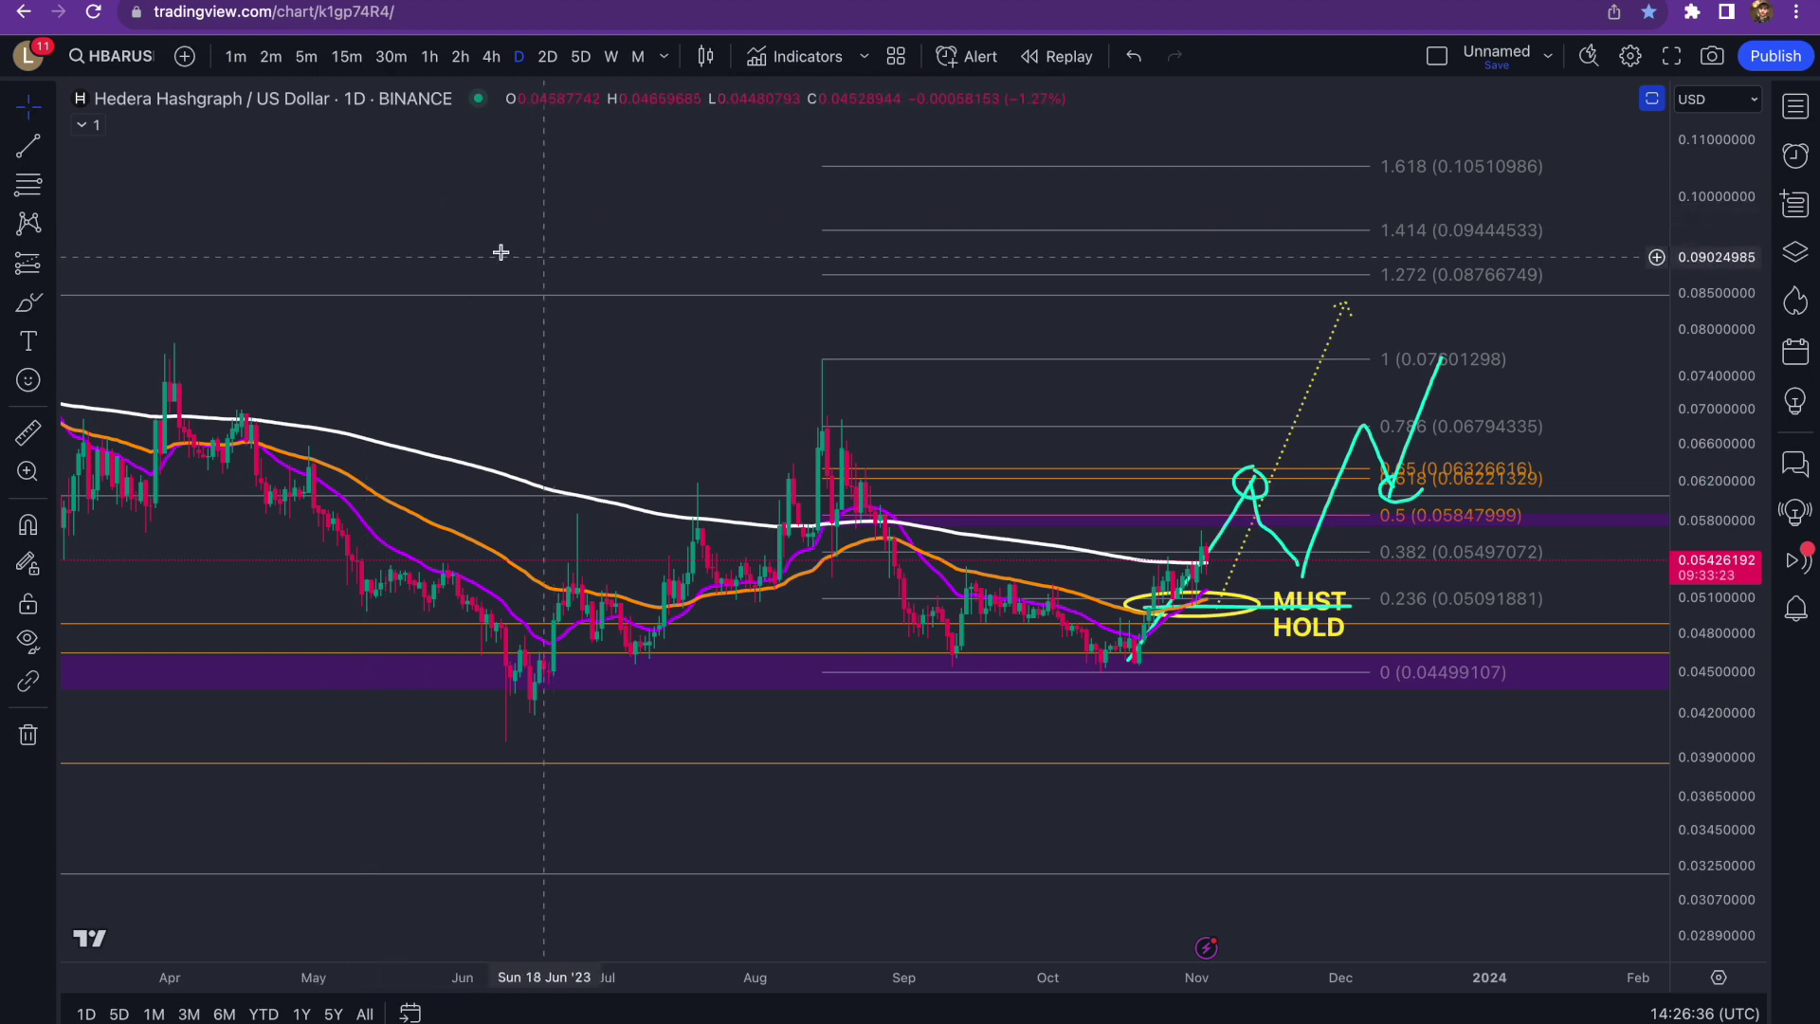
pyautogui.moveTo(1708, 676); pyautogui.dragTo(1708, 569)
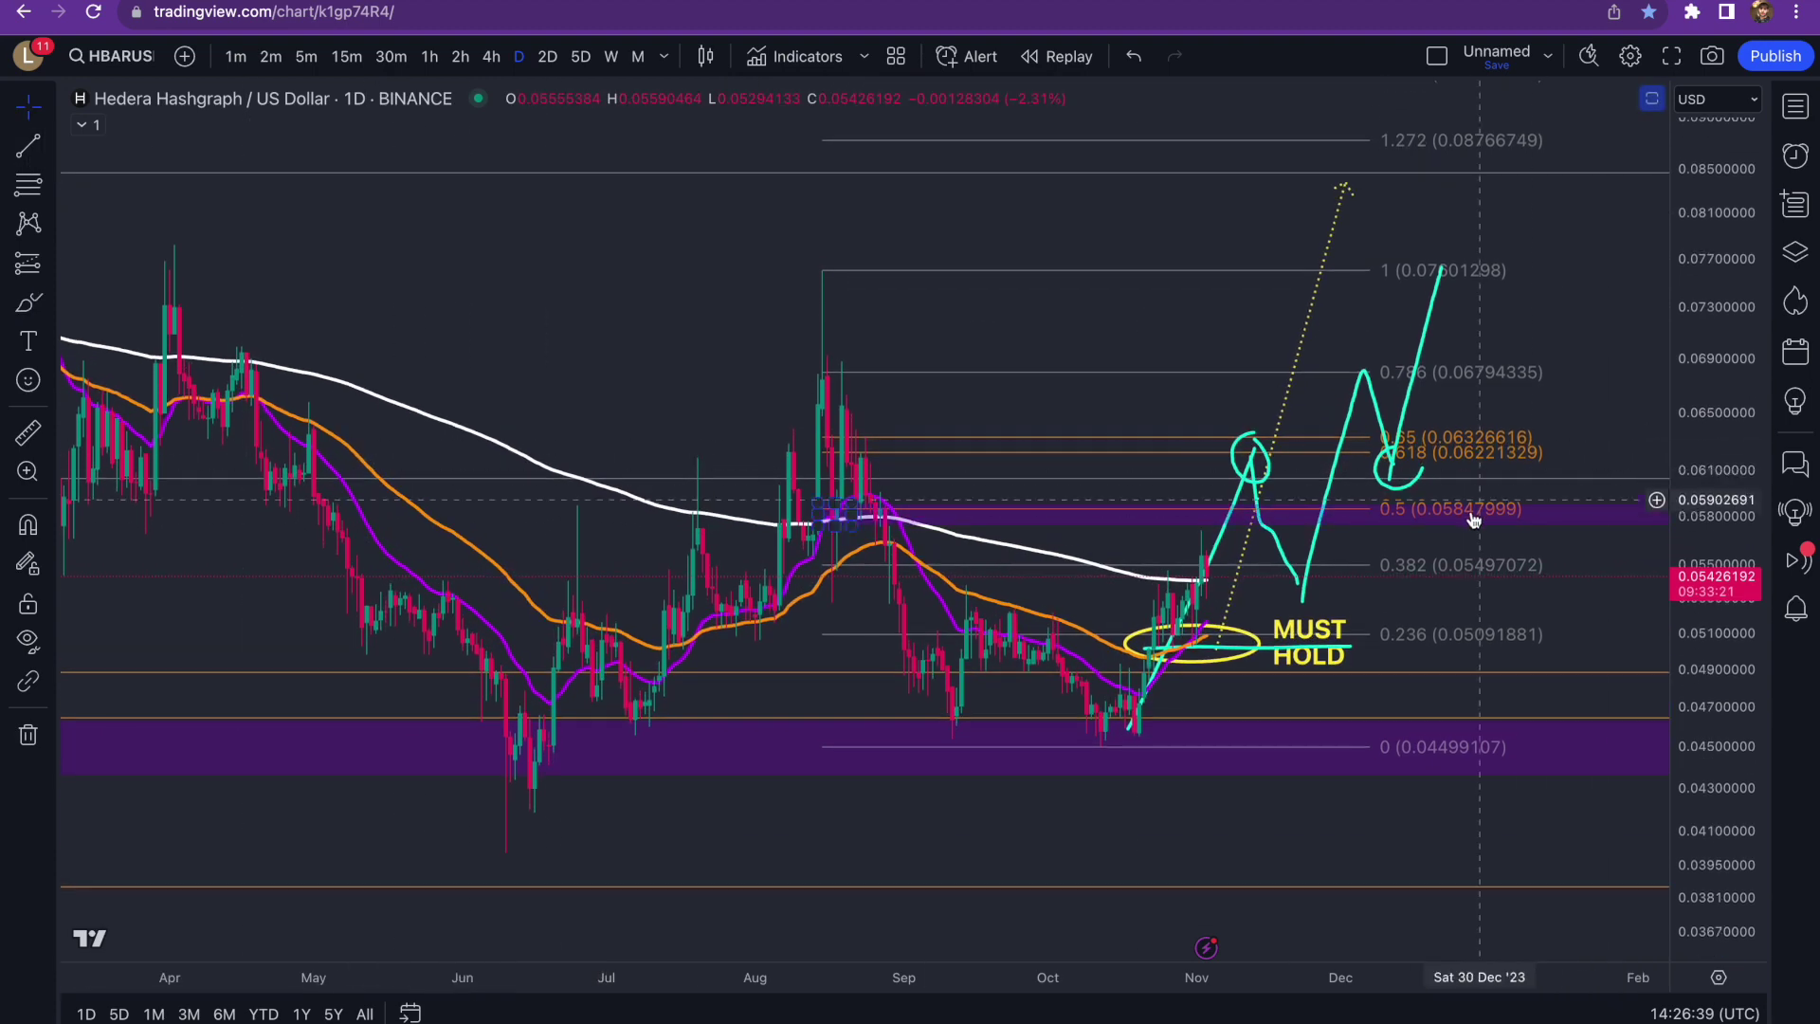
pyautogui.scroll(3, 1431, 511)
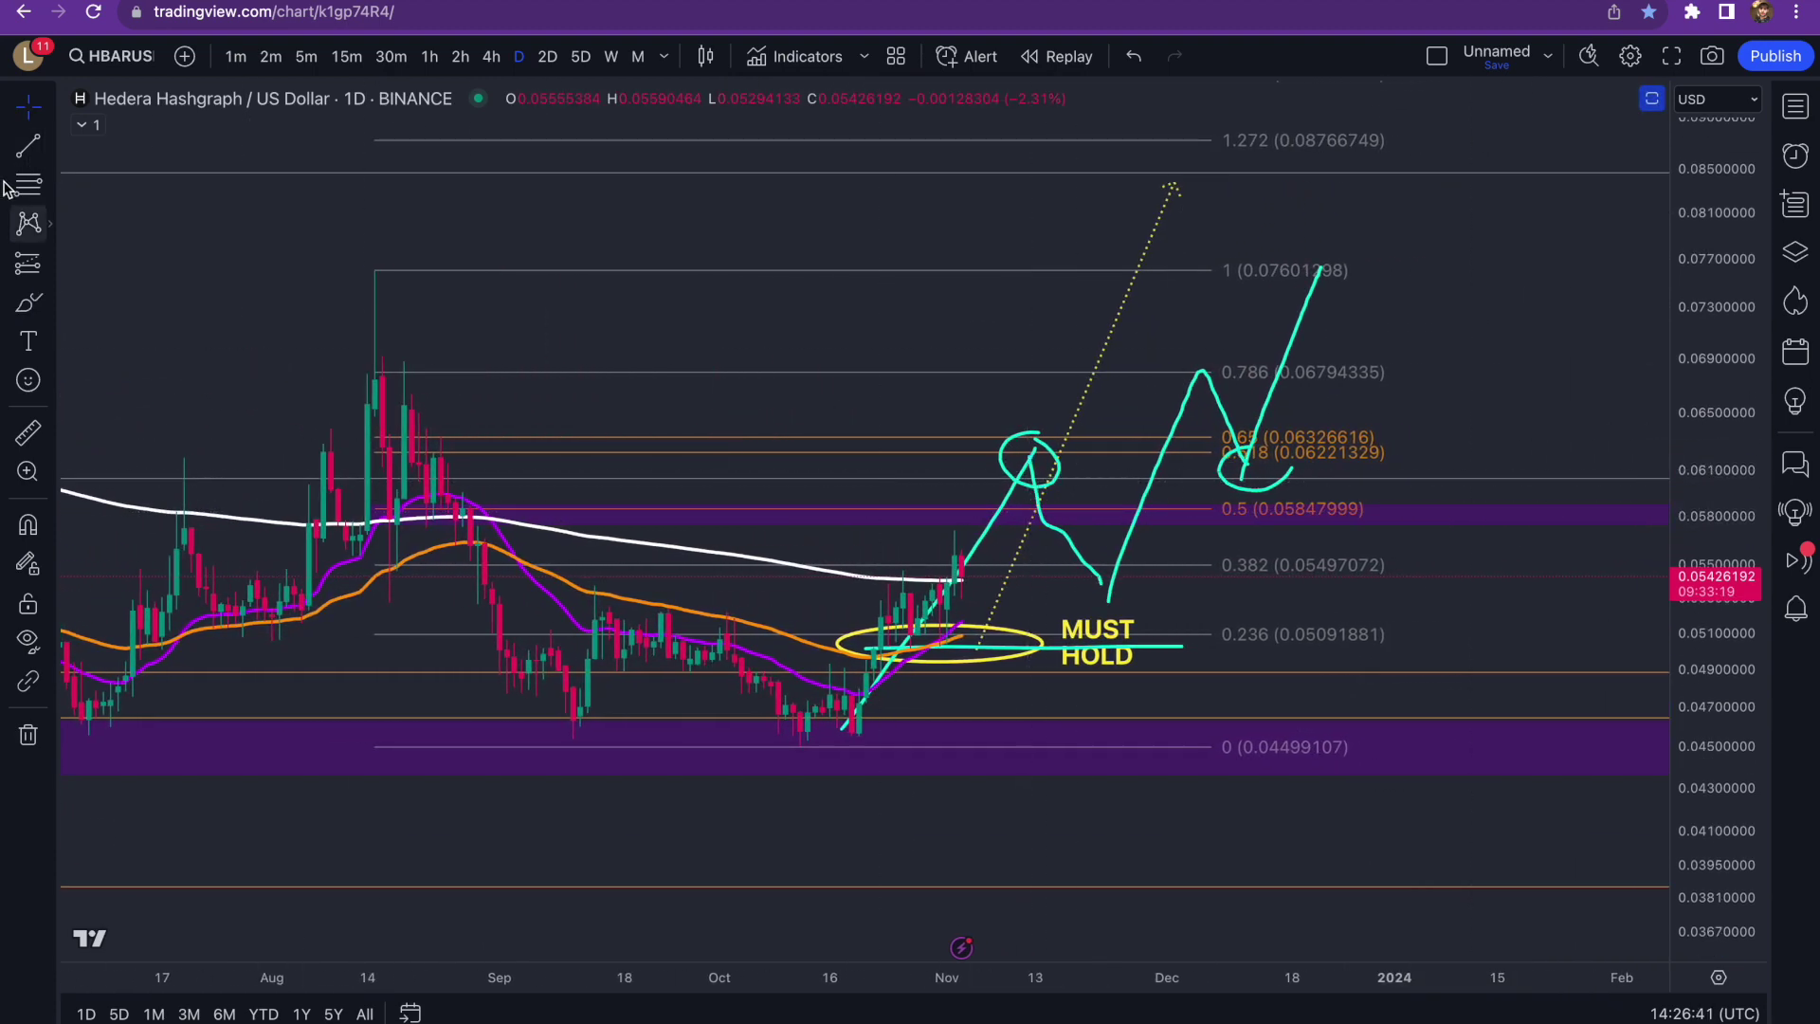
pyautogui.hotkey('alt', 'shift', 'b')
pyautogui.moveTo(1033, 460); pyautogui.dragTo(1293, 897)
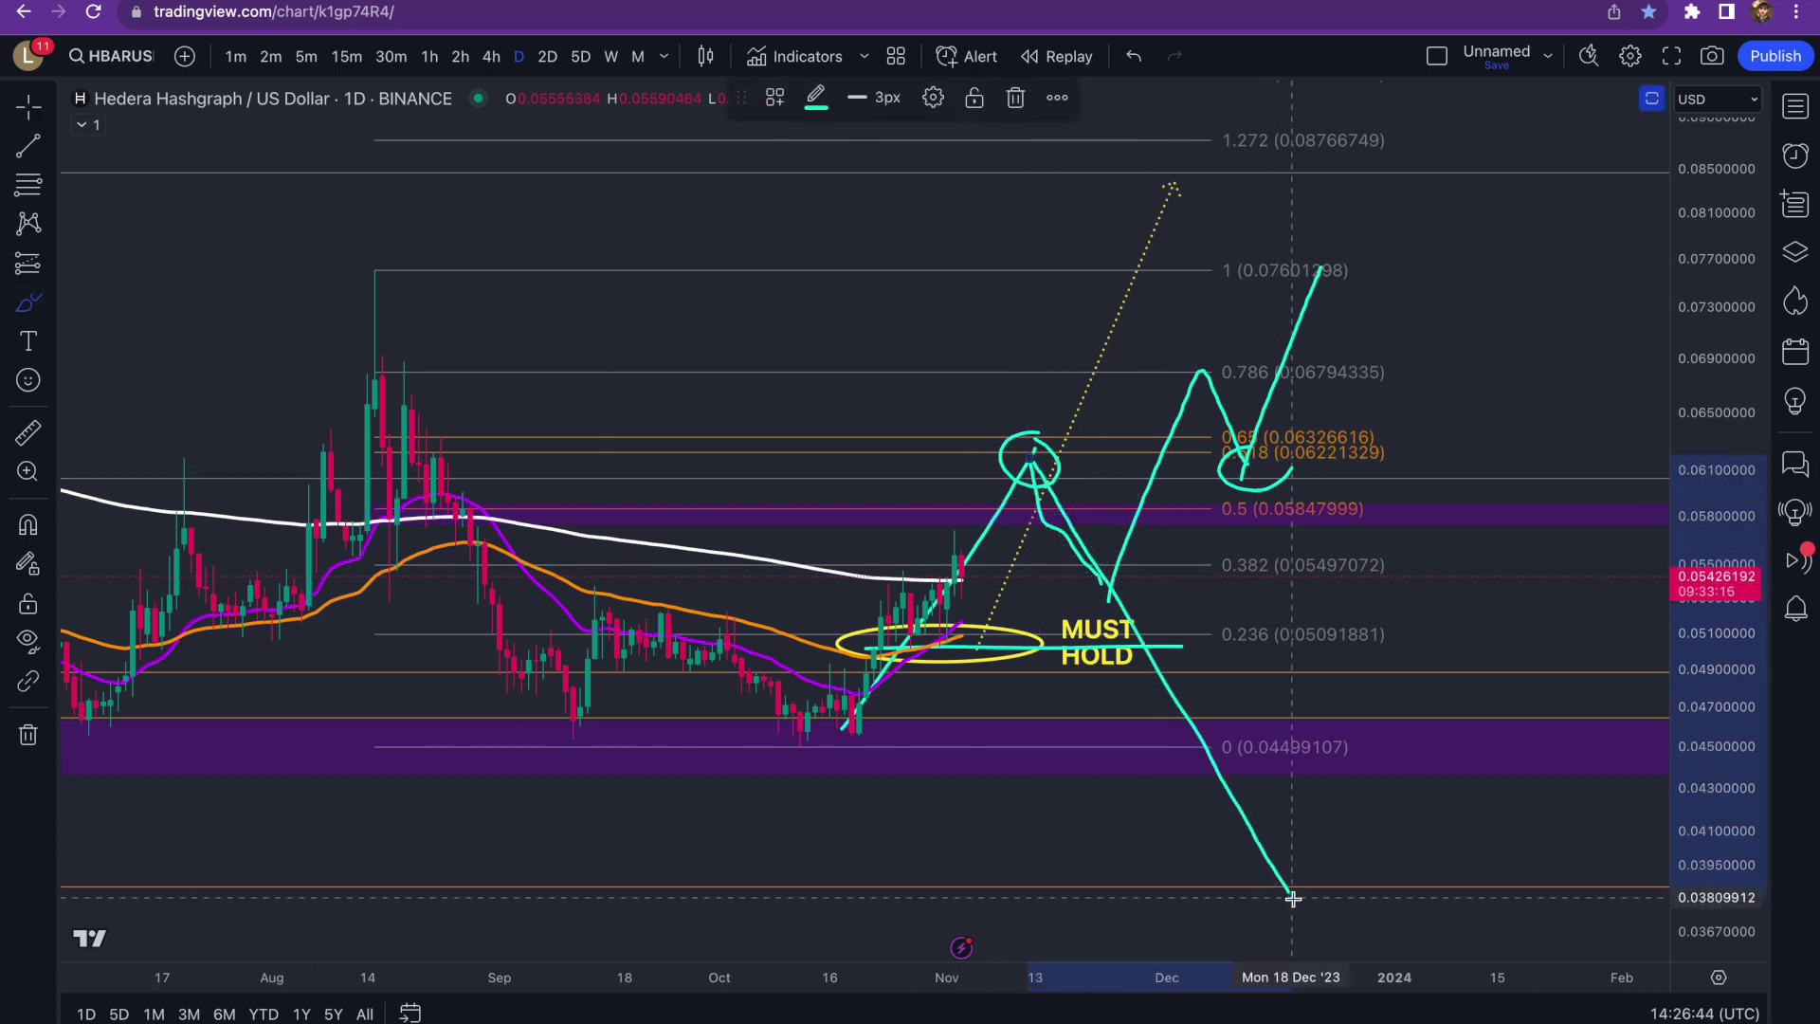
pyautogui.hotkey('ctrl', 'z')
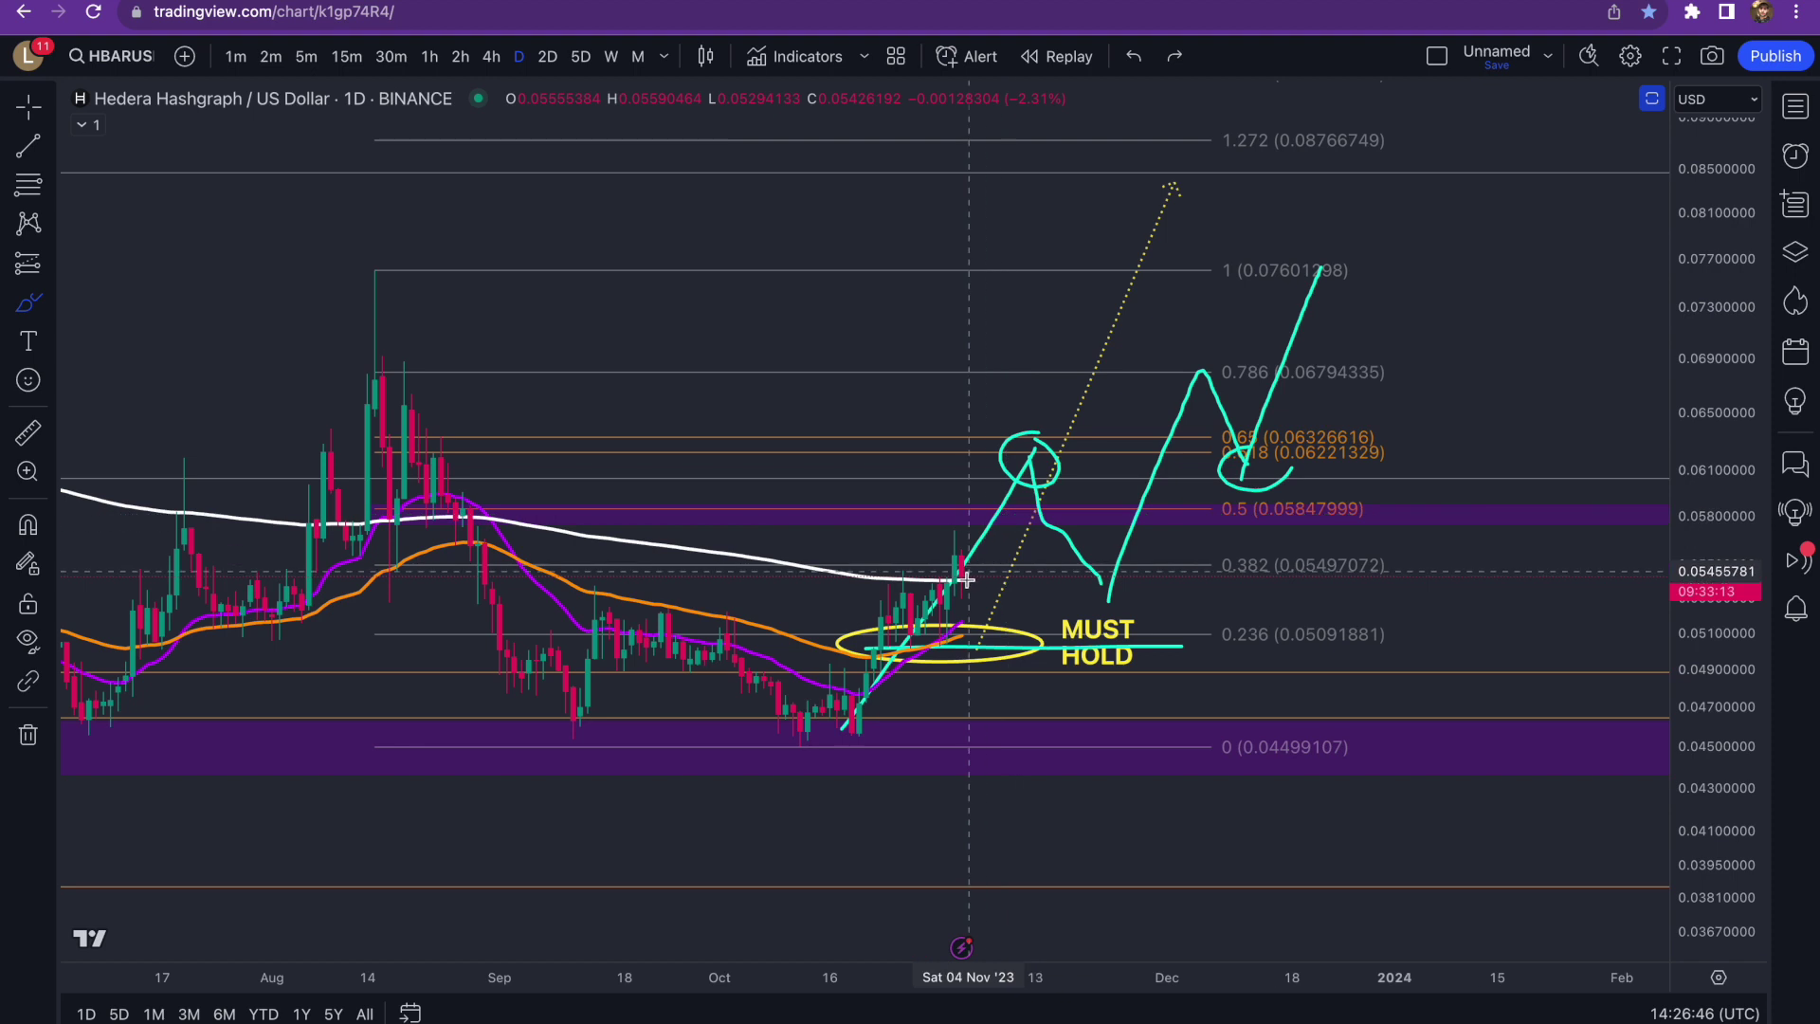
pyautogui.moveTo(958, 548)
pyautogui.mouseDown()
pyautogui.moveTo(979, 632)
pyautogui.moveTo(992, 579)
pyautogui.moveTo(1012, 679)
pyautogui.mouseUp()
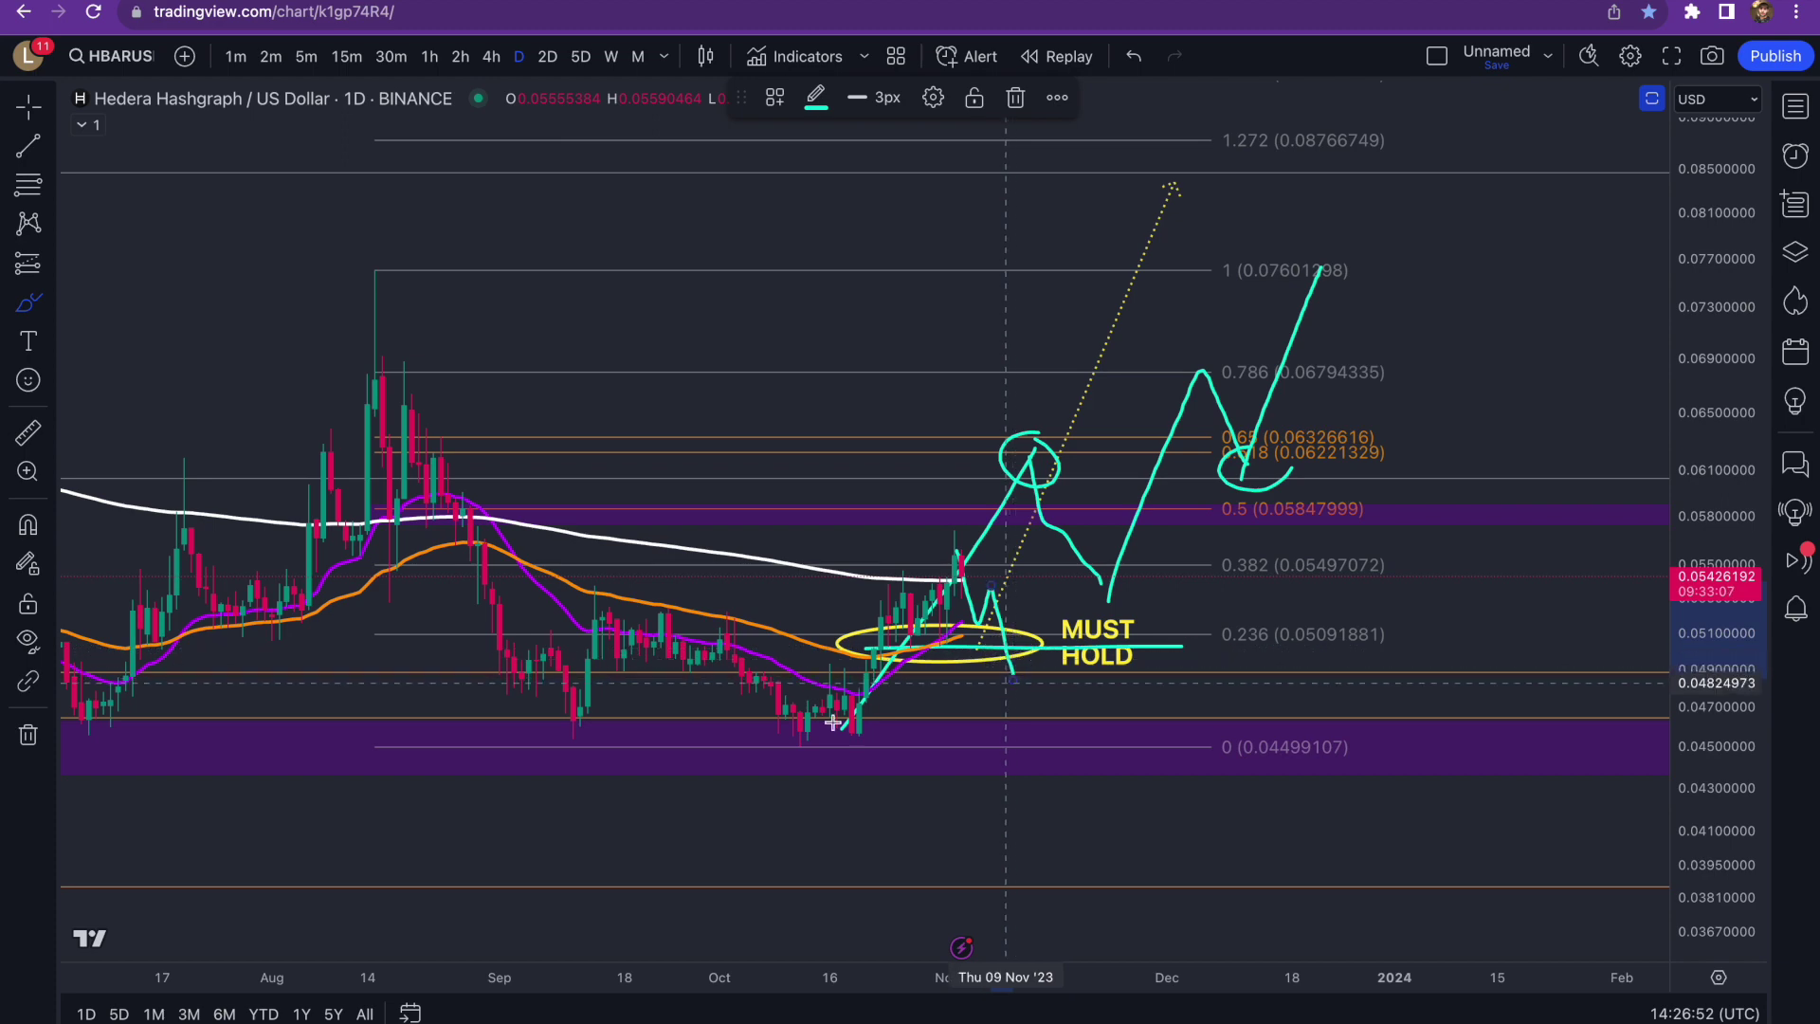
# - Try breakdown strokes toward 0.040 below MUST HOLD, then undo them, leaving only the bullish path
pyautogui.moveTo(573, 728); pyautogui.dragTo(883, 728)
pyautogui.moveTo(1006, 668); pyautogui.dragTo(1069, 850)
pyautogui.scroll(-1, 1067, 813)
pyautogui.scroll(-3, 1061, 796)
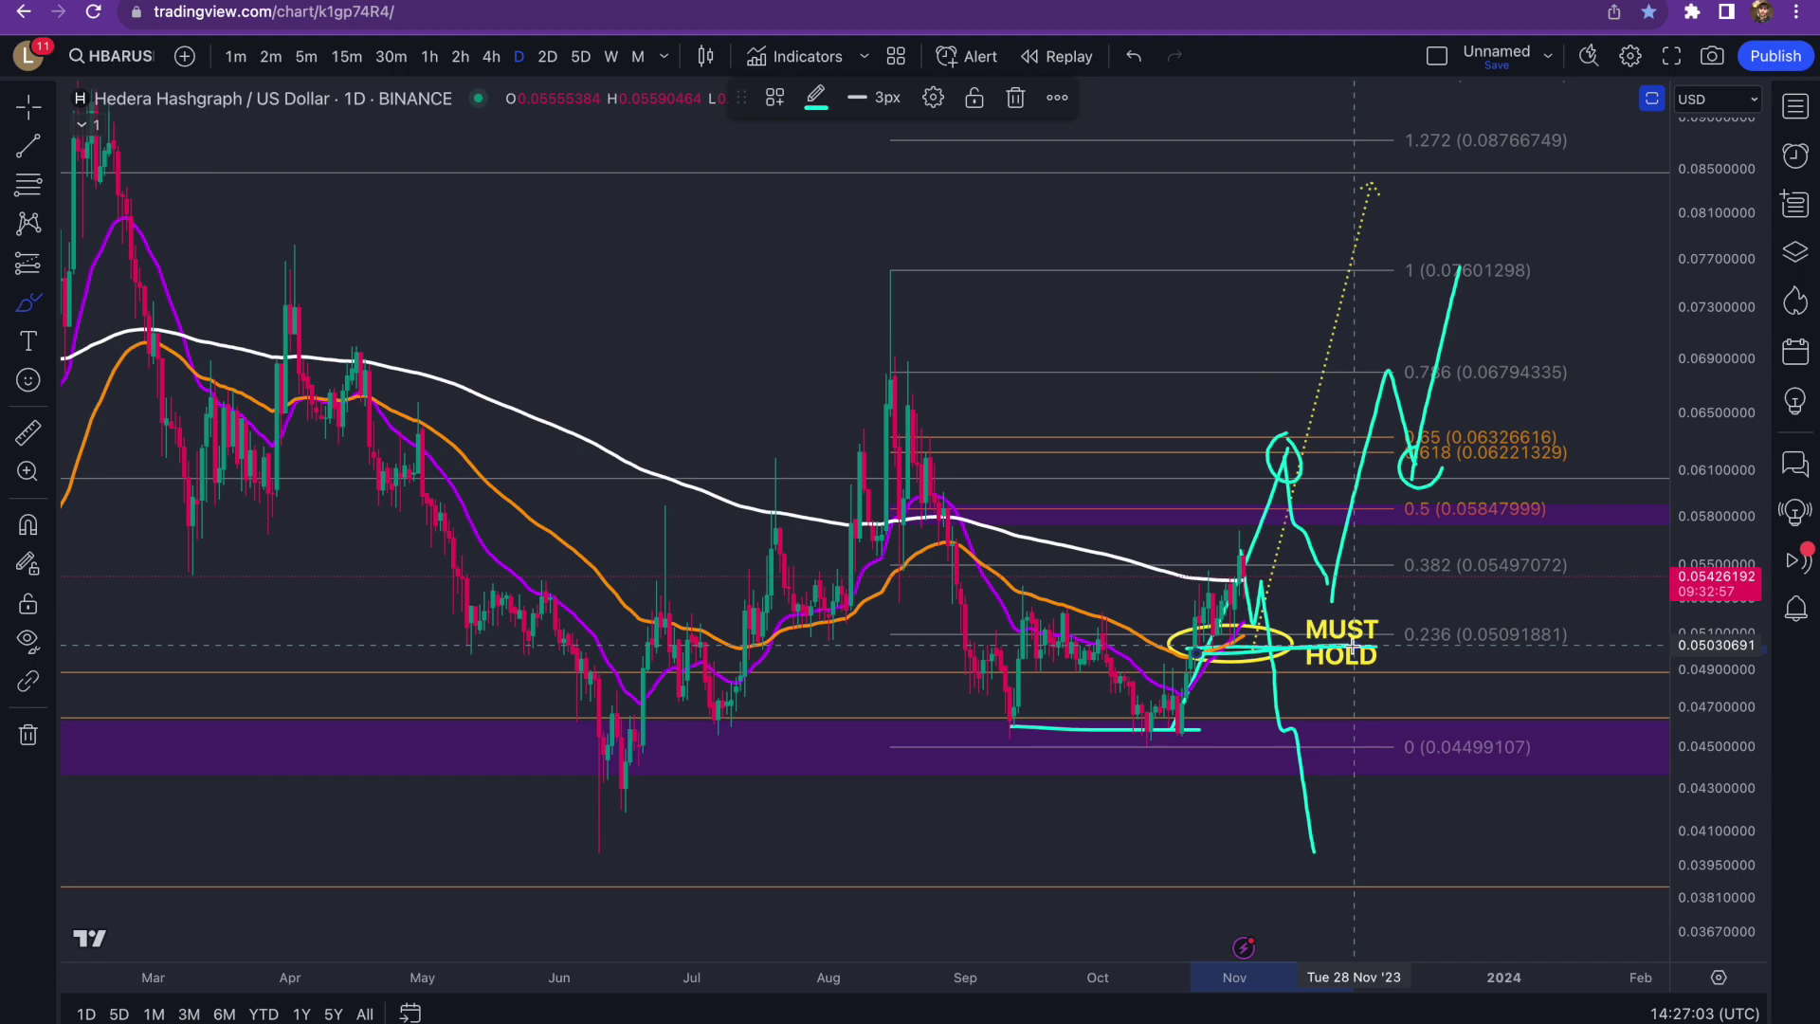
pyautogui.moveTo(1242, 548); pyautogui.dragTo(1317, 858)
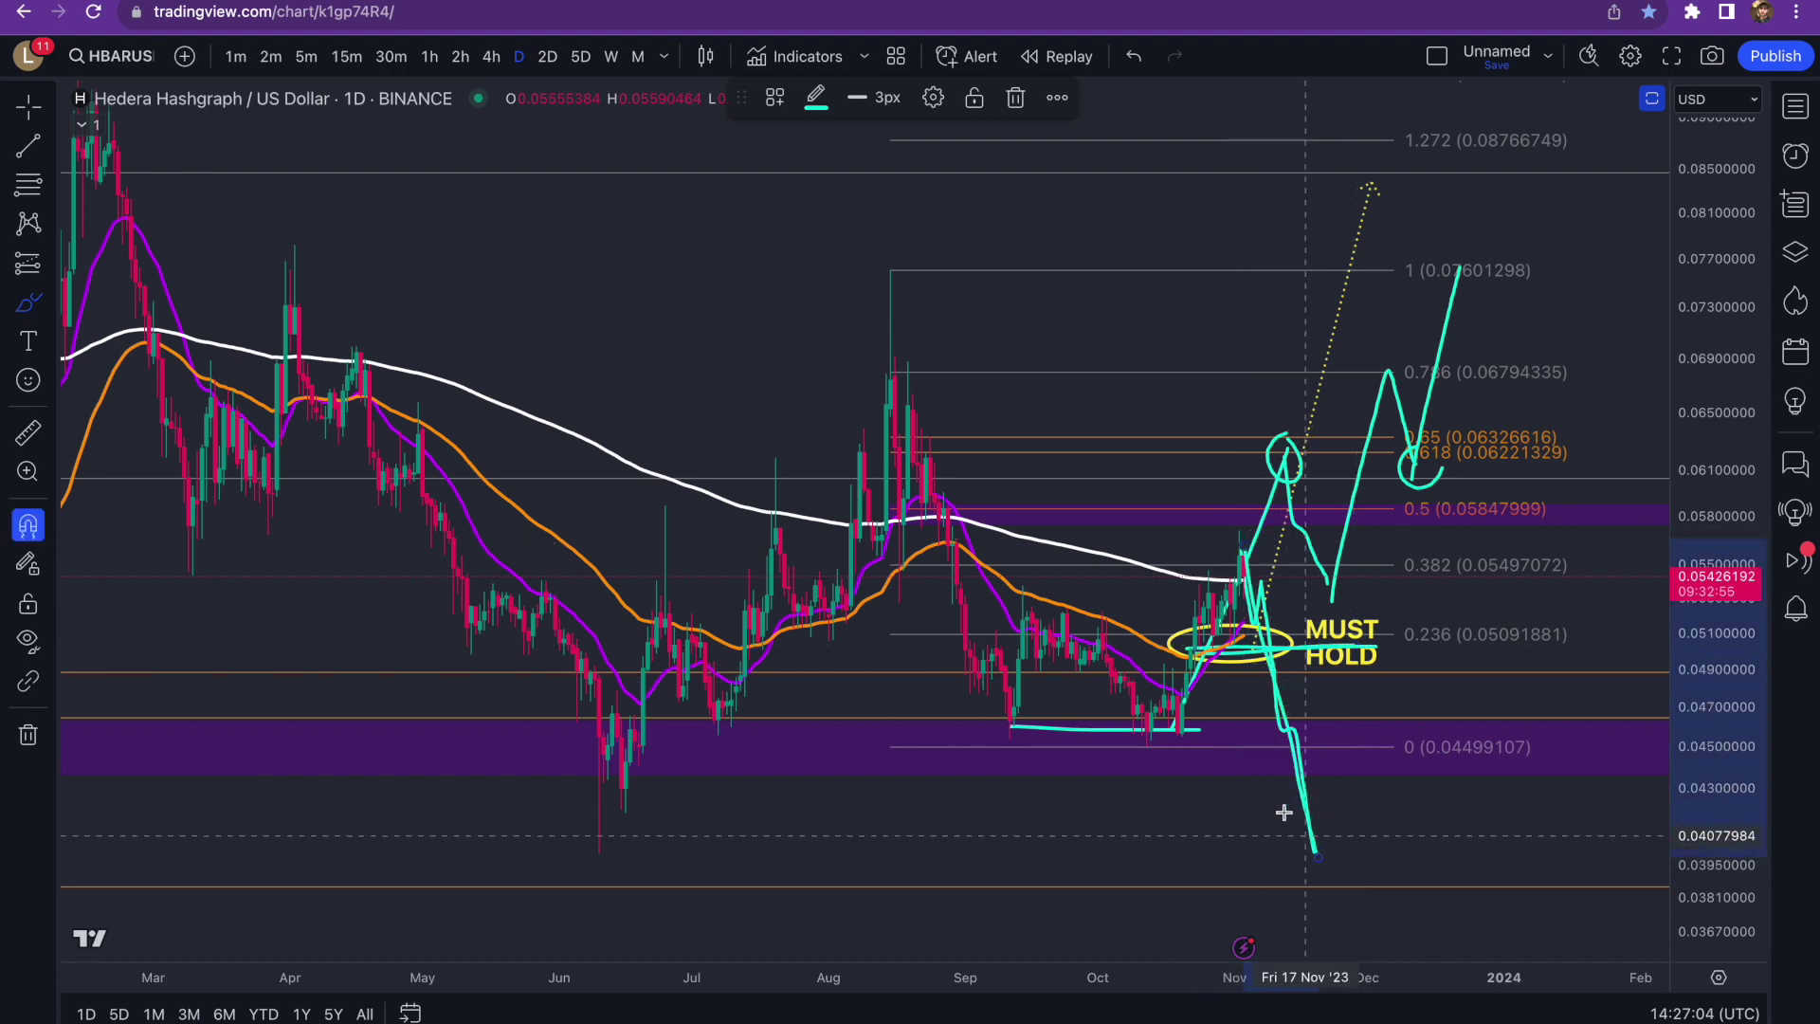
pyautogui.hotkey('ctrl', 'z')
pyautogui.hotkey('ctrl', 'z')
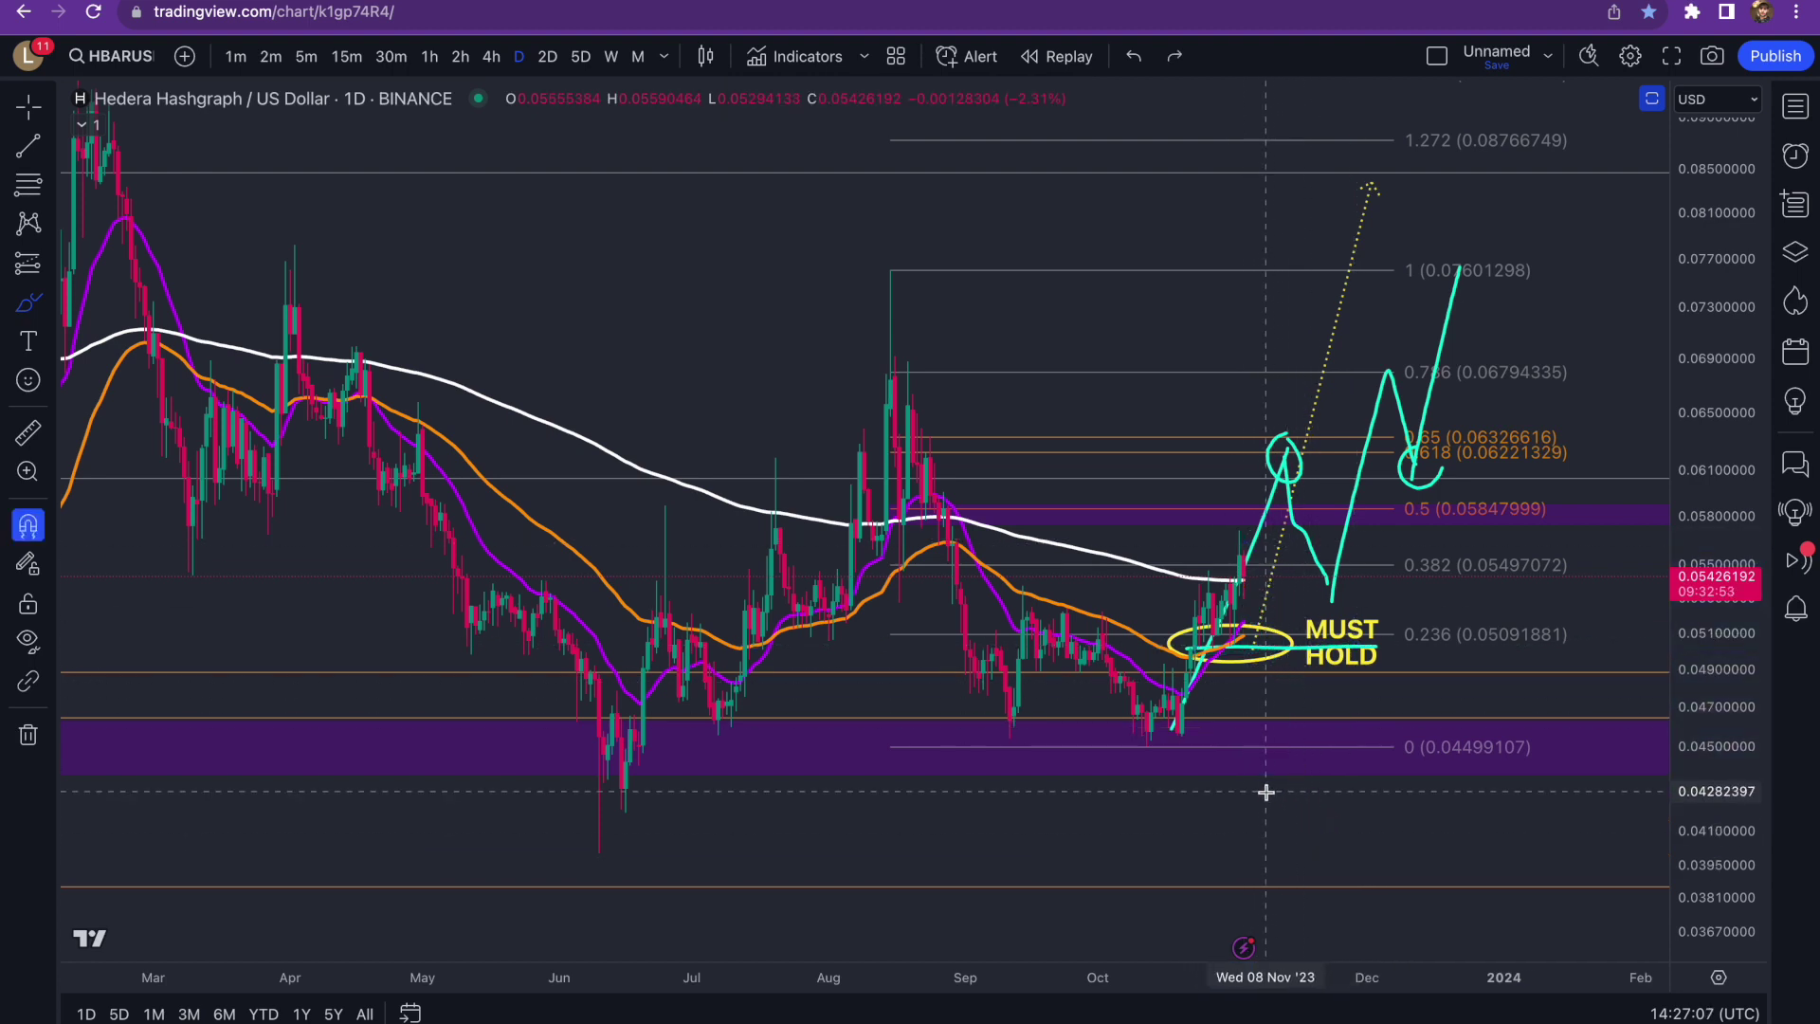
pyautogui.scroll(5, 1267, 791)
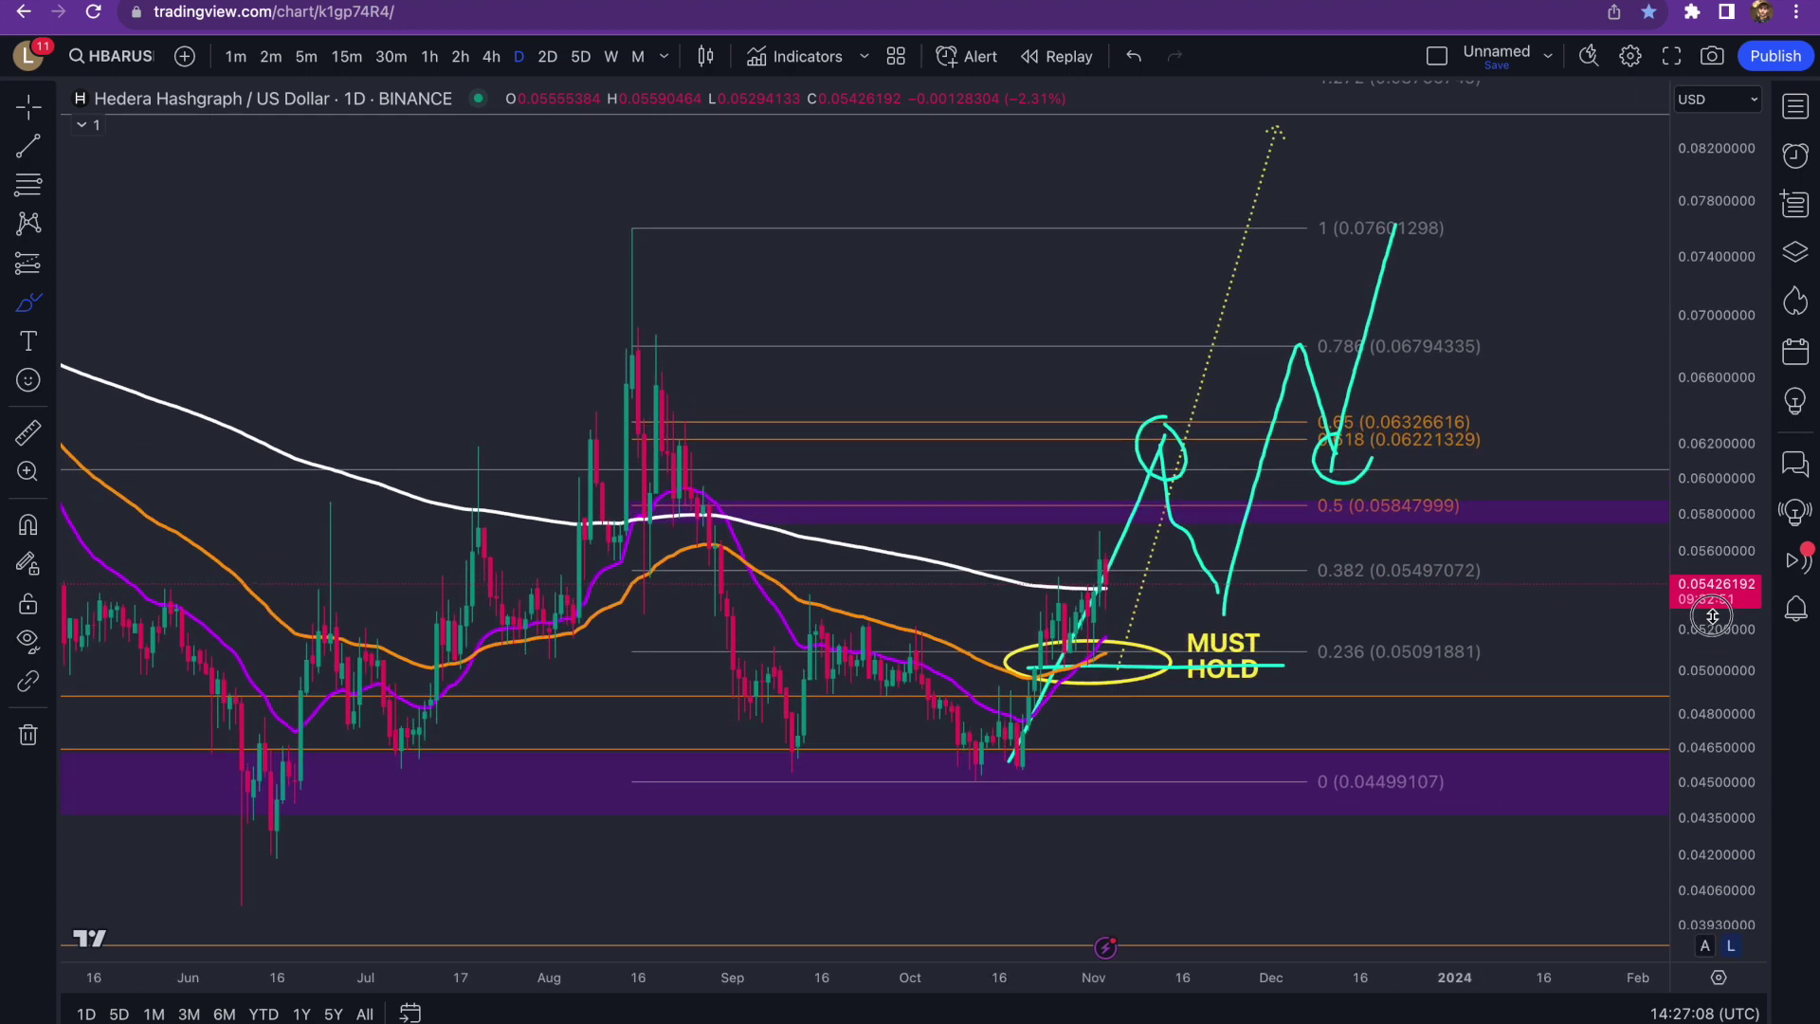
# - Delete the cyan strokes: rising path and circle, rise to 1.0, 0.786 peak, and MUST HOLD line
pyautogui.moveTo(1712, 616); pyautogui.dragTo(1712, 628)
pyautogui.click(28, 106)
pyautogui.click(1157, 461)
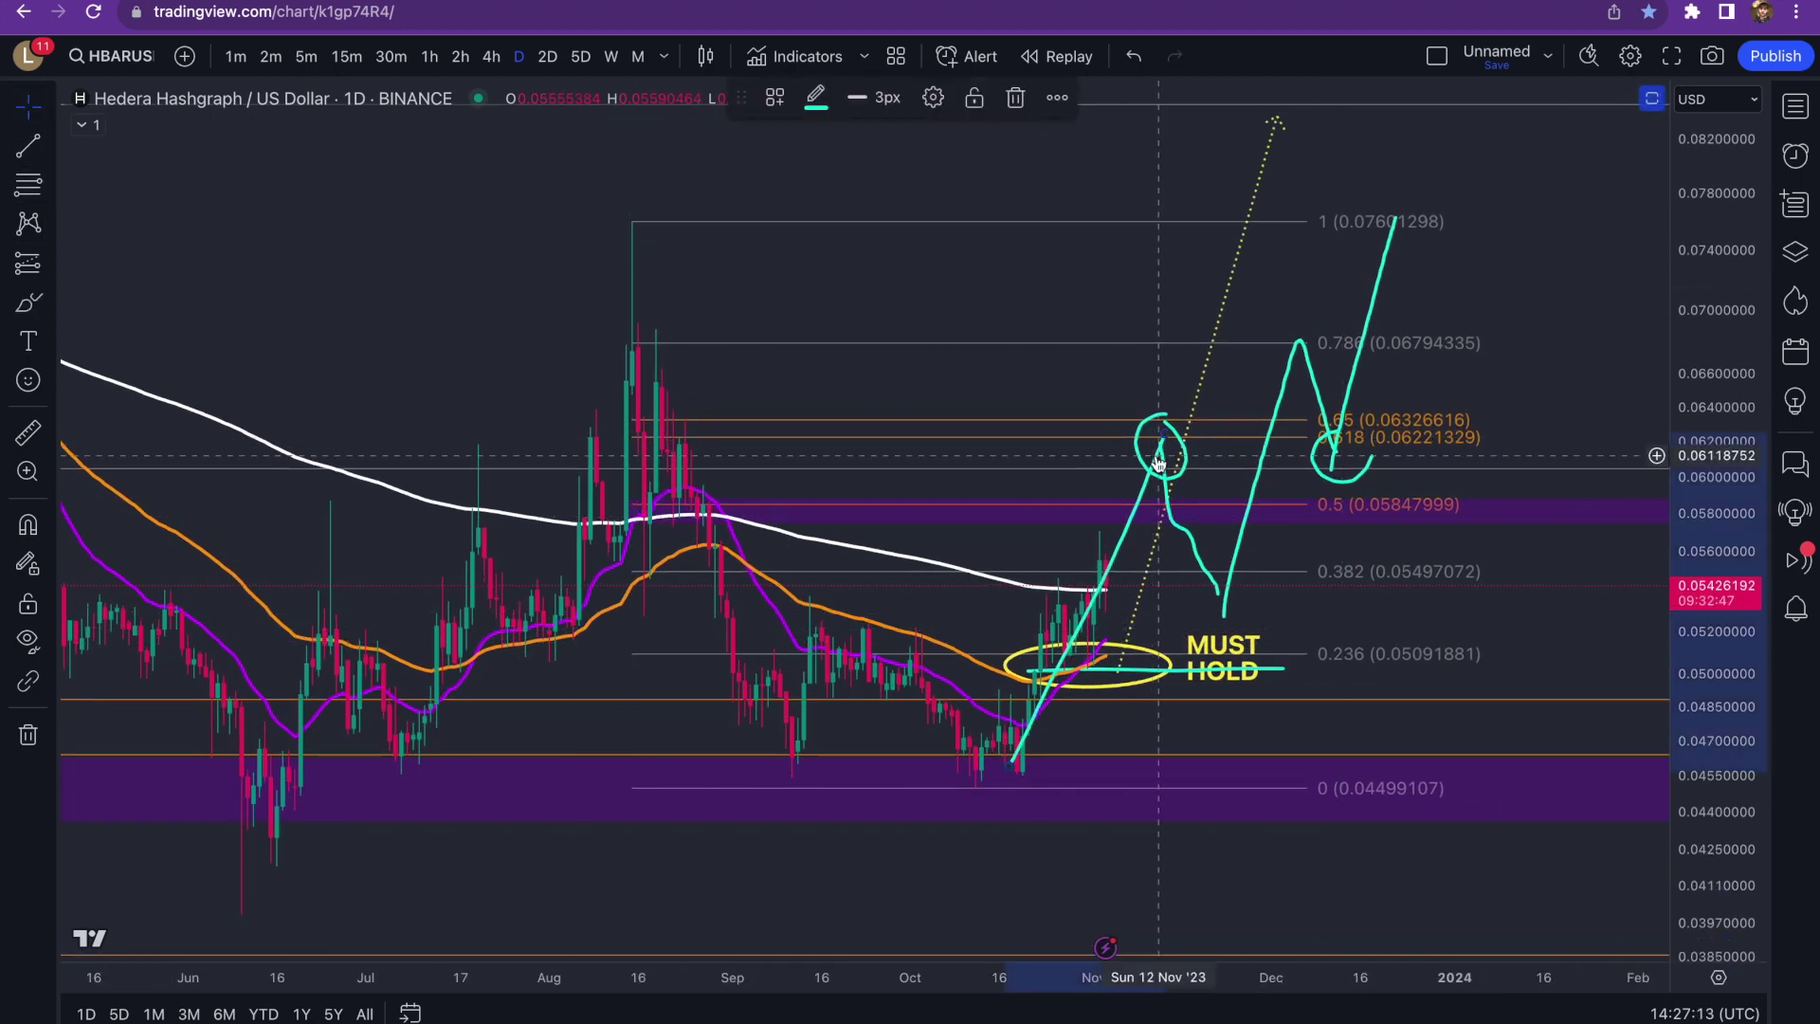
pyautogui.press('Delete')
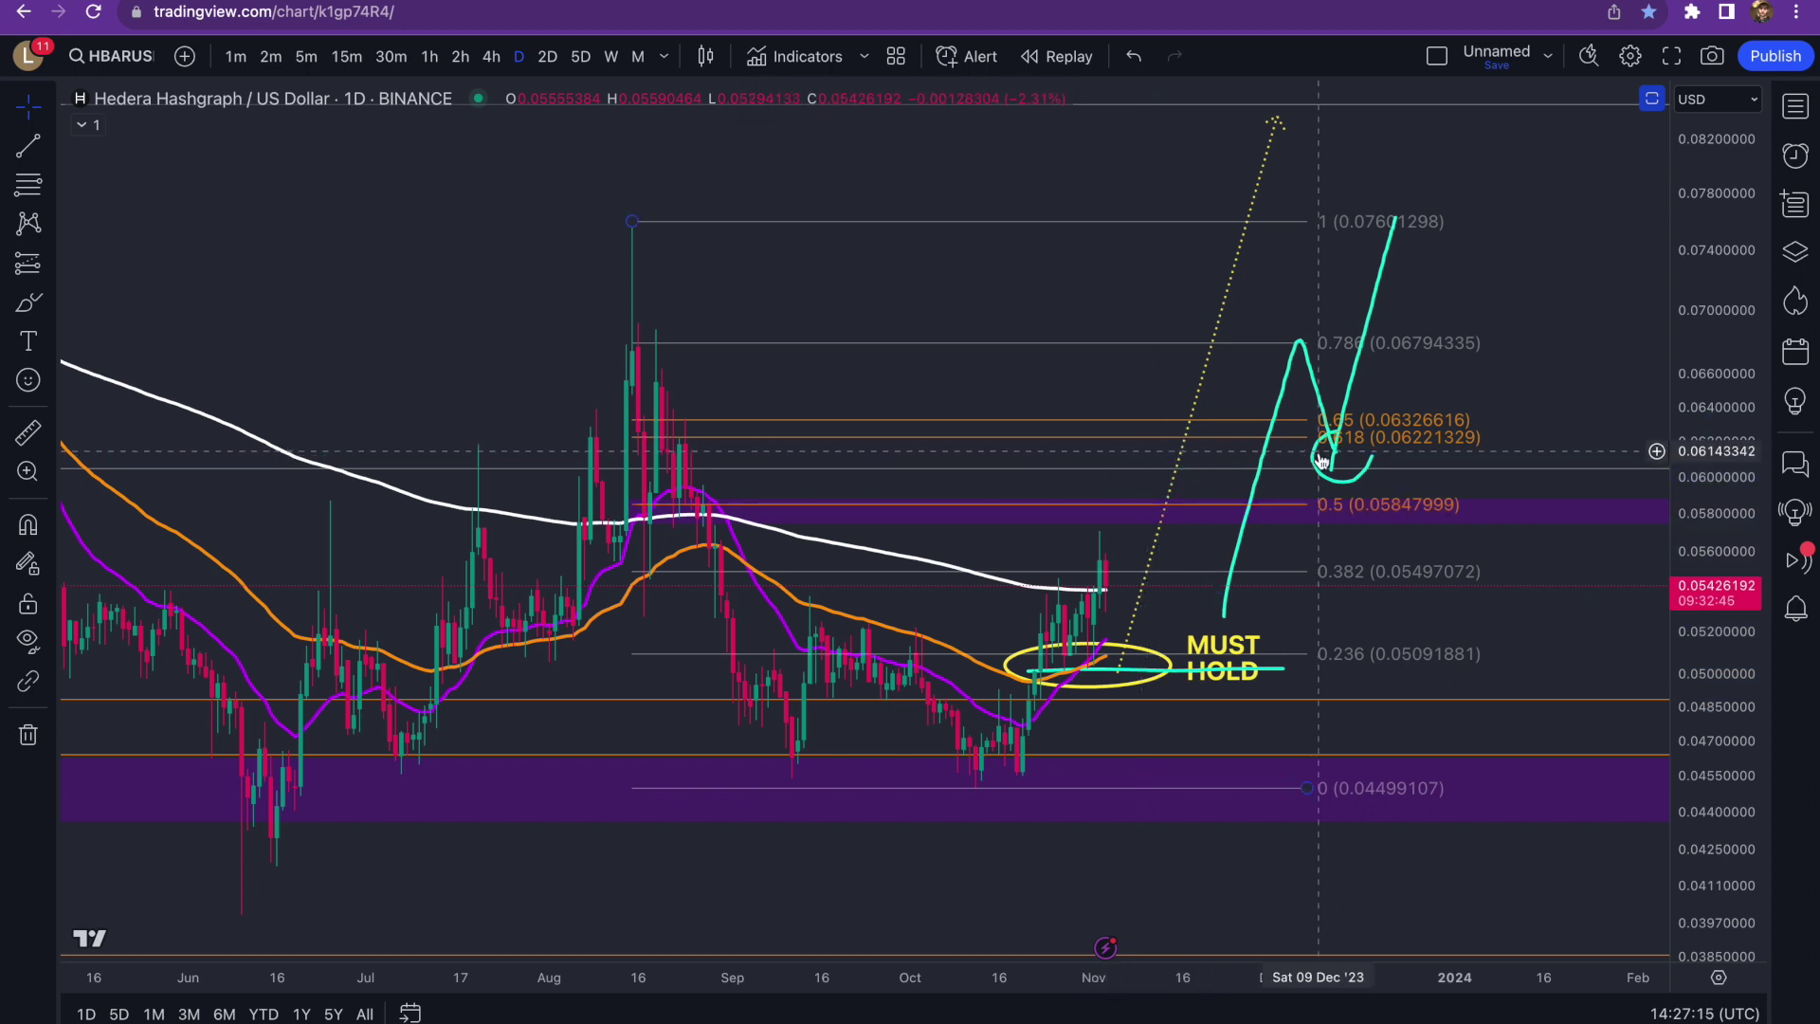
pyautogui.click(1321, 460)
pyautogui.press('Delete')
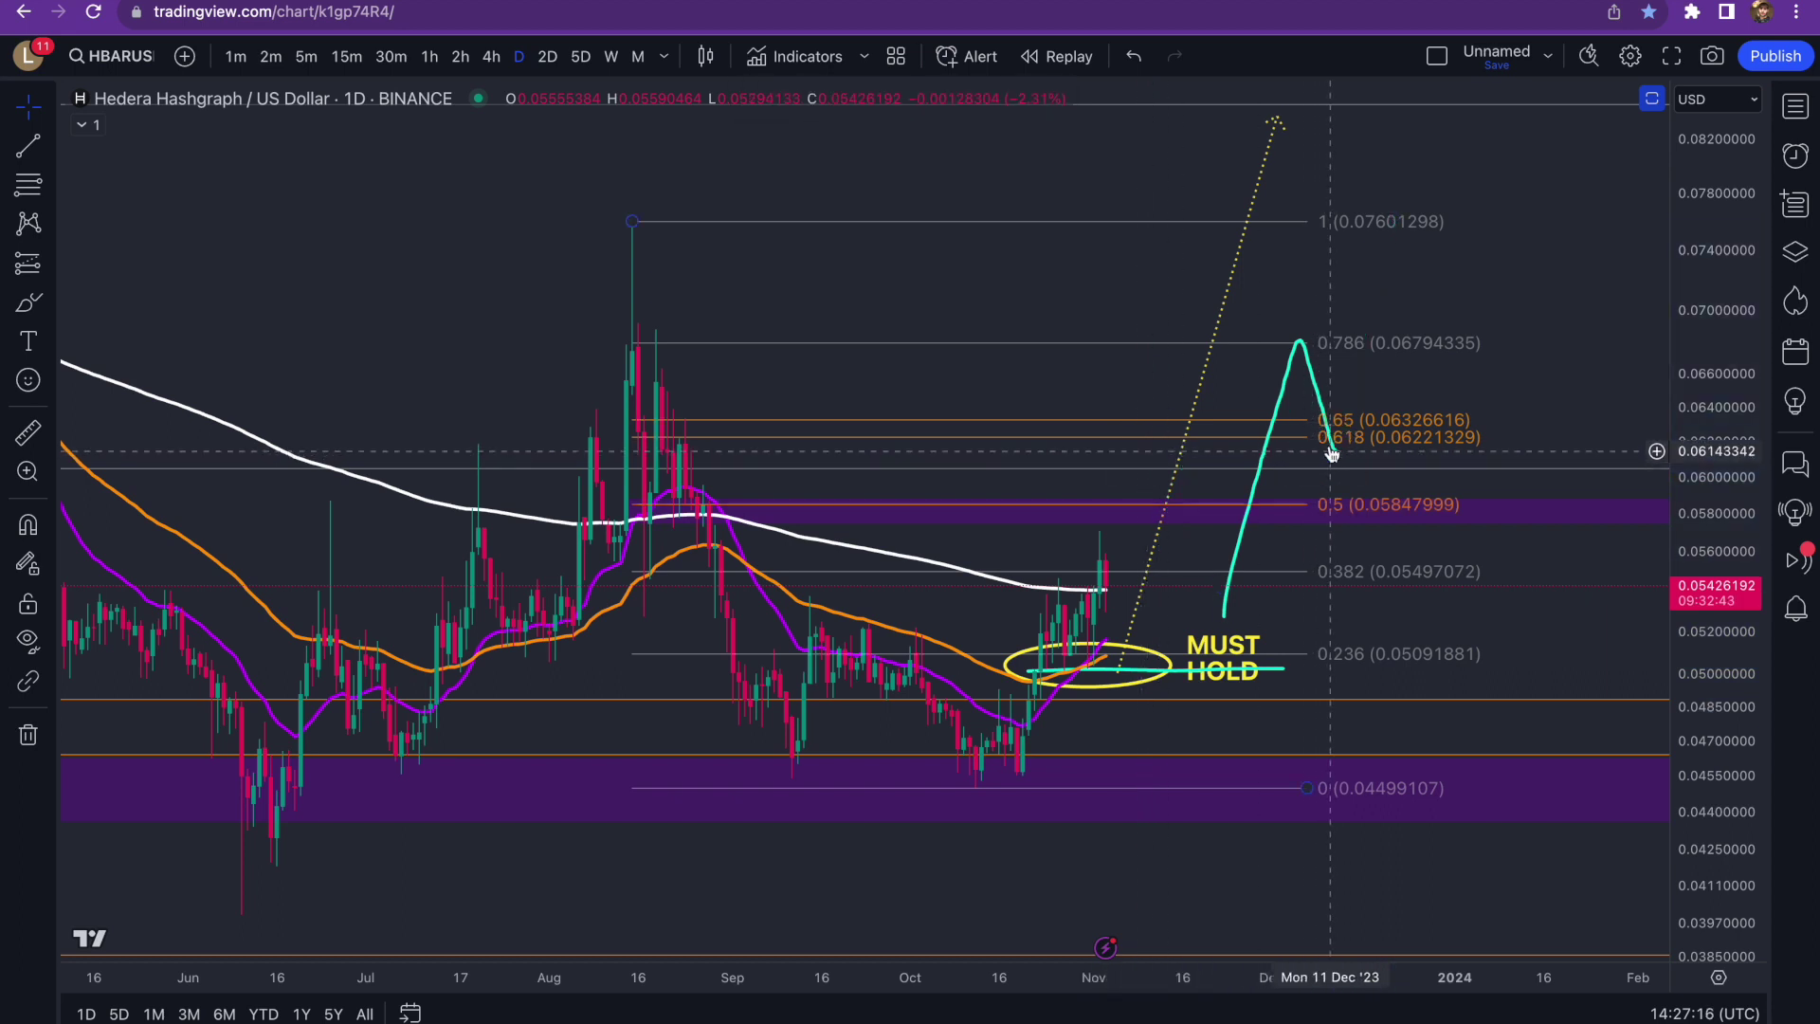
pyautogui.click(1329, 451)
pyautogui.press('Delete')
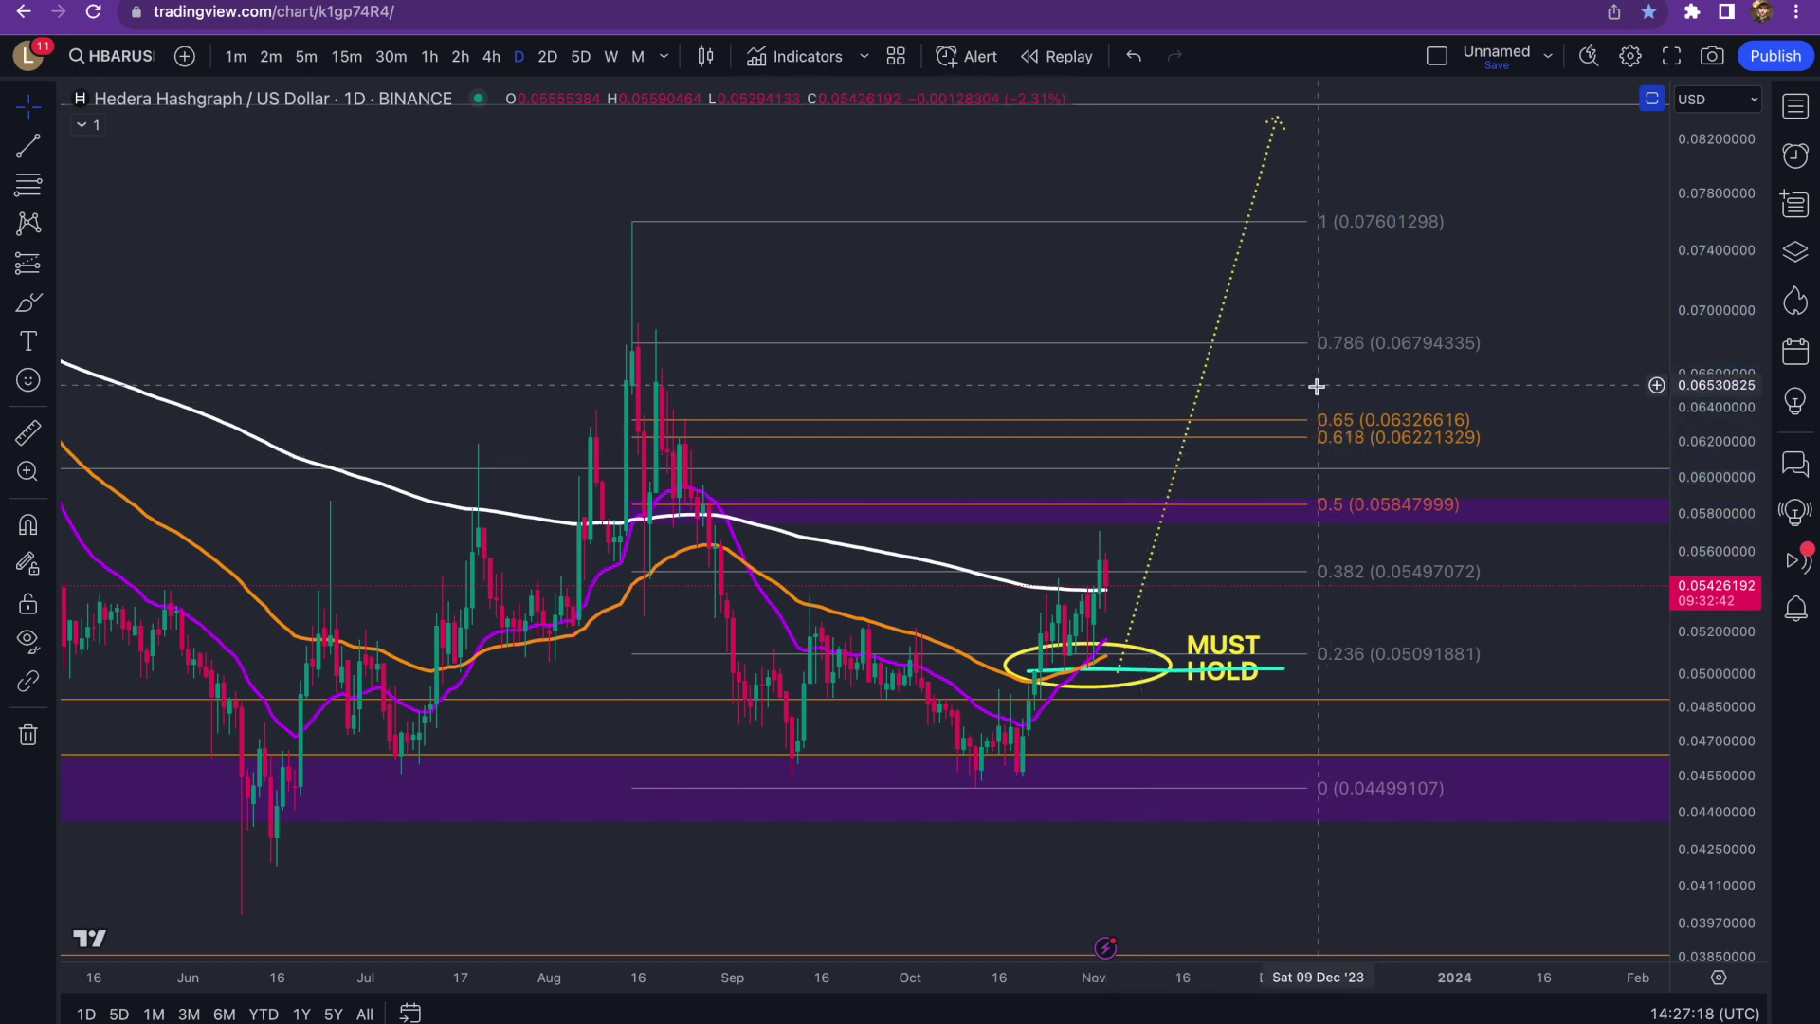
pyautogui.click(1185, 674)
pyautogui.press('Delete')
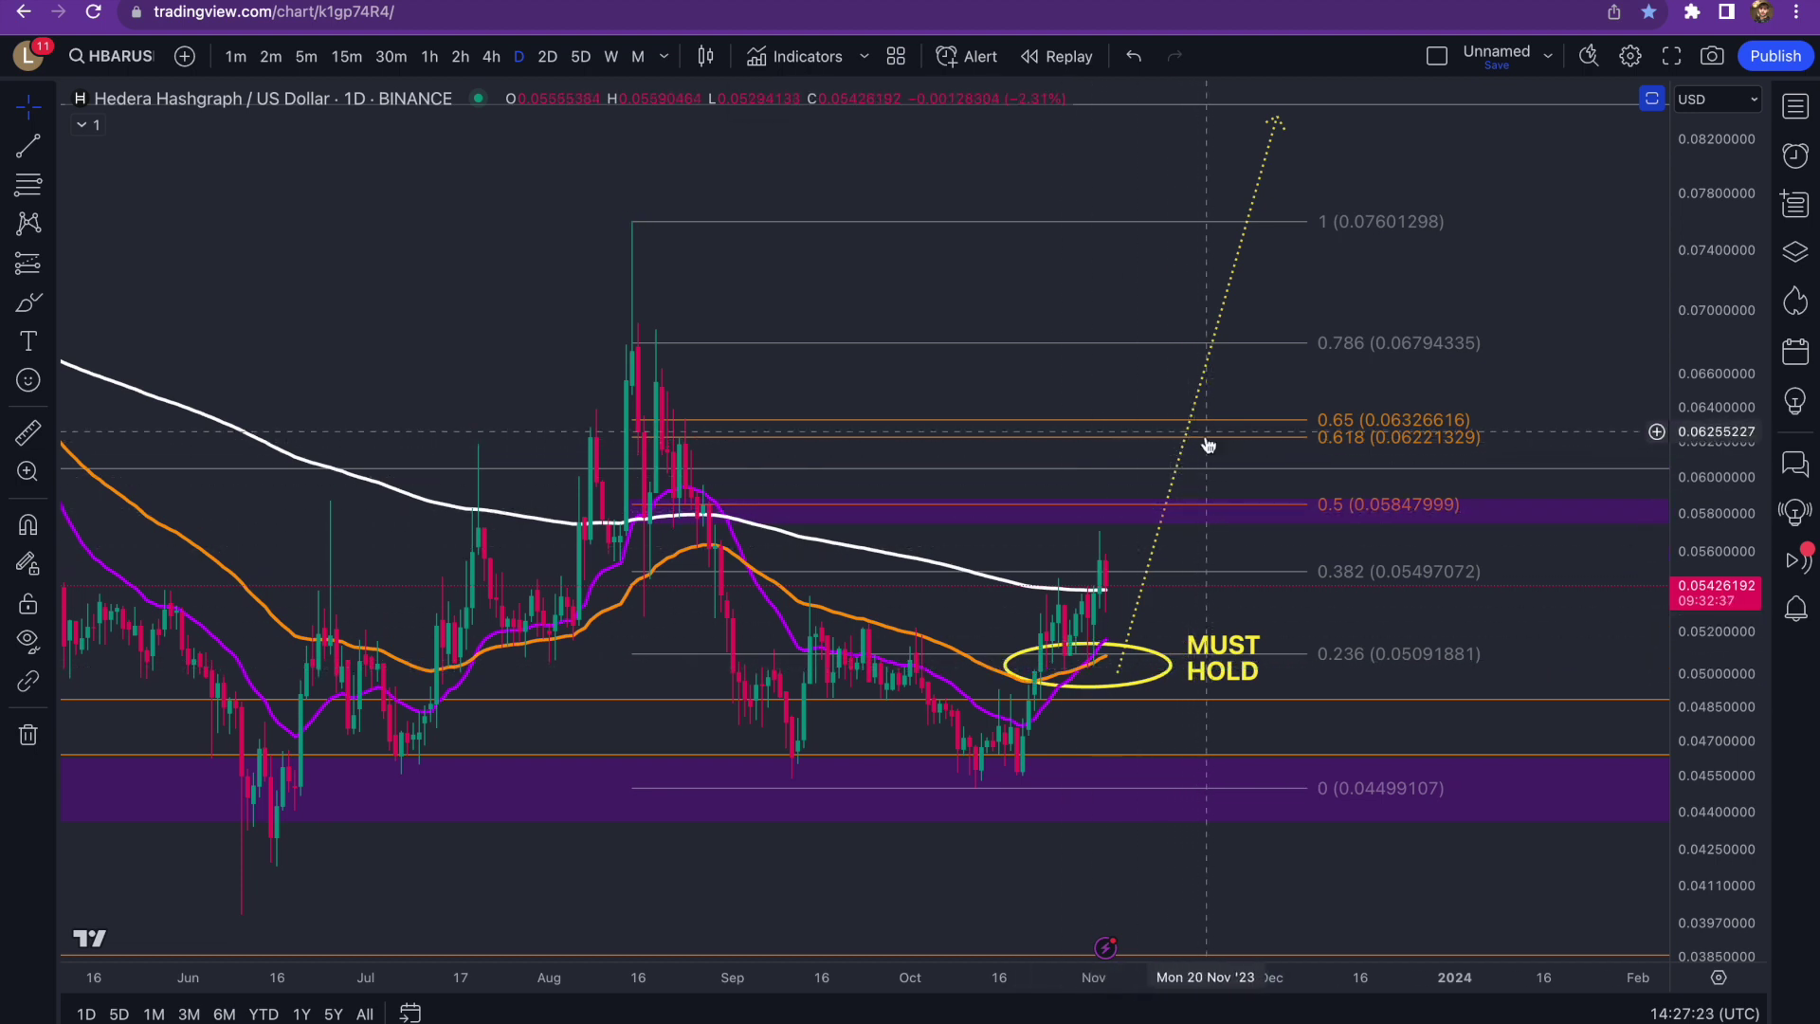
pyautogui.moveTo(1179, 403)
pyautogui.mouseDown()
pyautogui.moveTo(1174, 425)
pyautogui.moveTo(1113, 383)
pyautogui.moveTo(1308, 877)
pyautogui.mouseUp()
pyautogui.moveTo(976, 640)
pyautogui.mouseDown()
pyautogui.moveTo(1223, 637)
pyautogui.moveTo(1204, 640)
pyautogui.moveTo(1272, 353)
pyautogui.moveTo(1436, 133)
pyautogui.mouseUp()
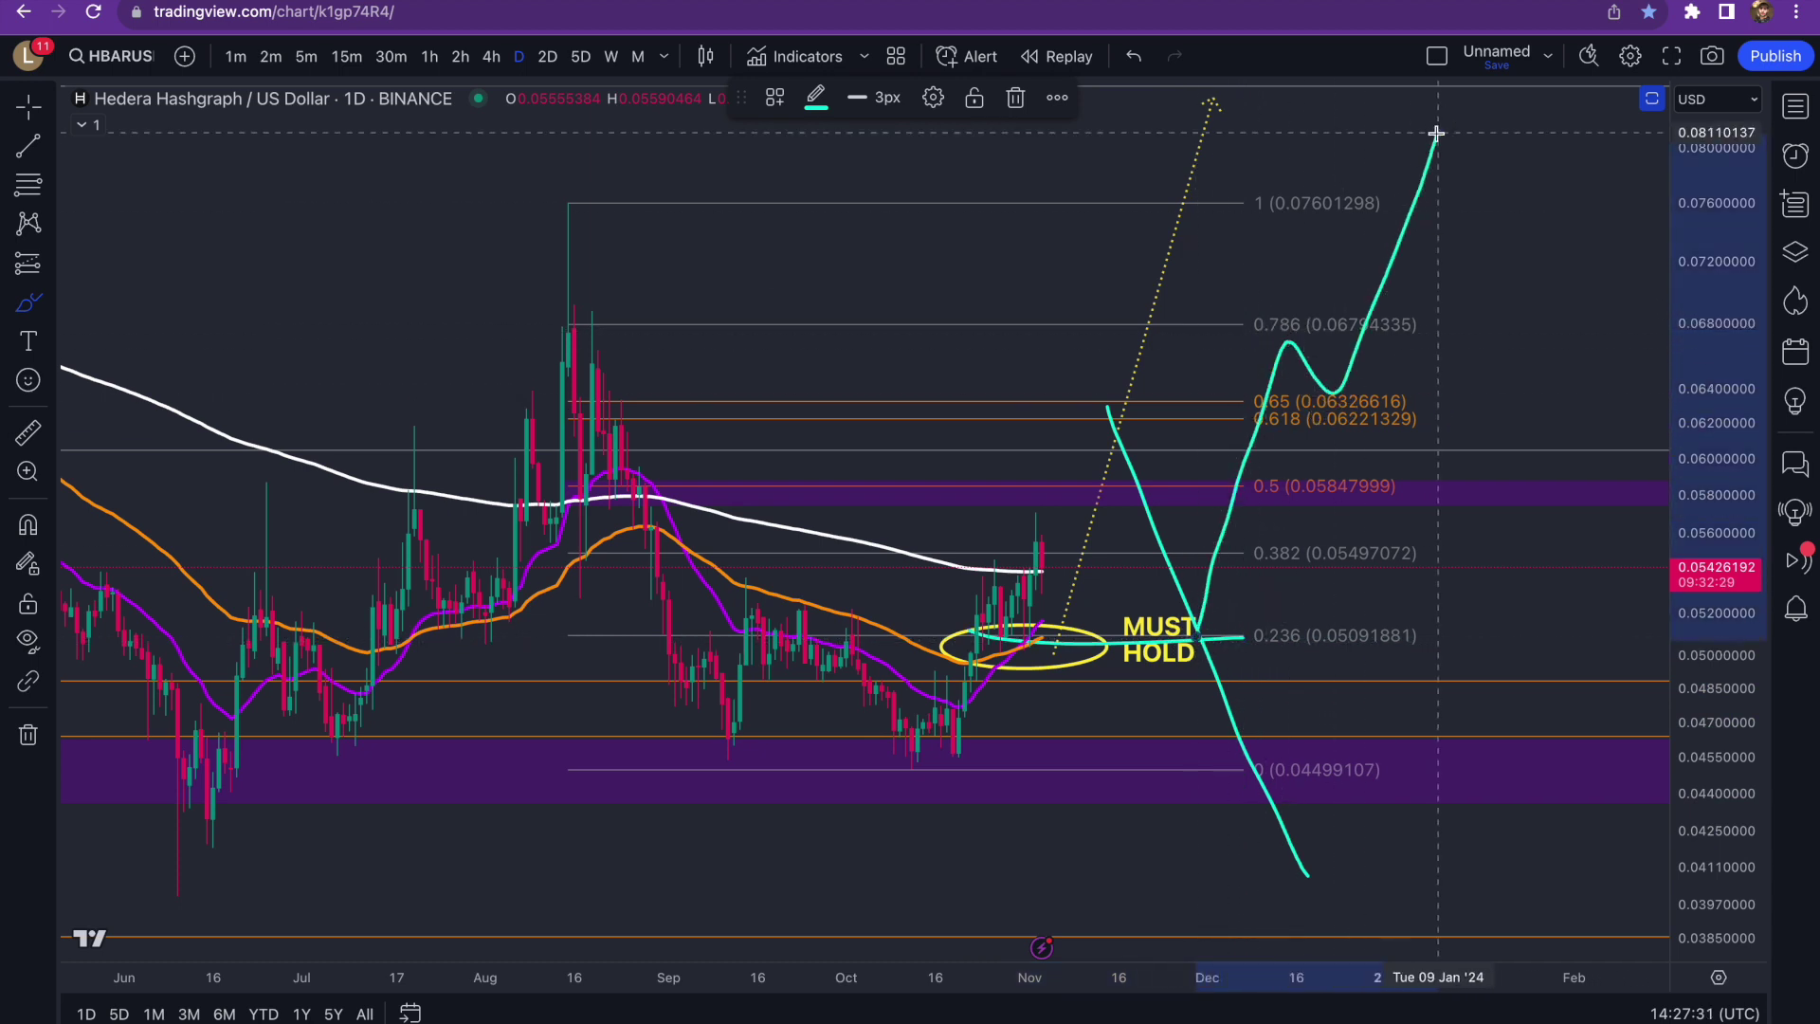
pyautogui.moveTo(1033, 654); pyautogui.dragTo(1270, 86)
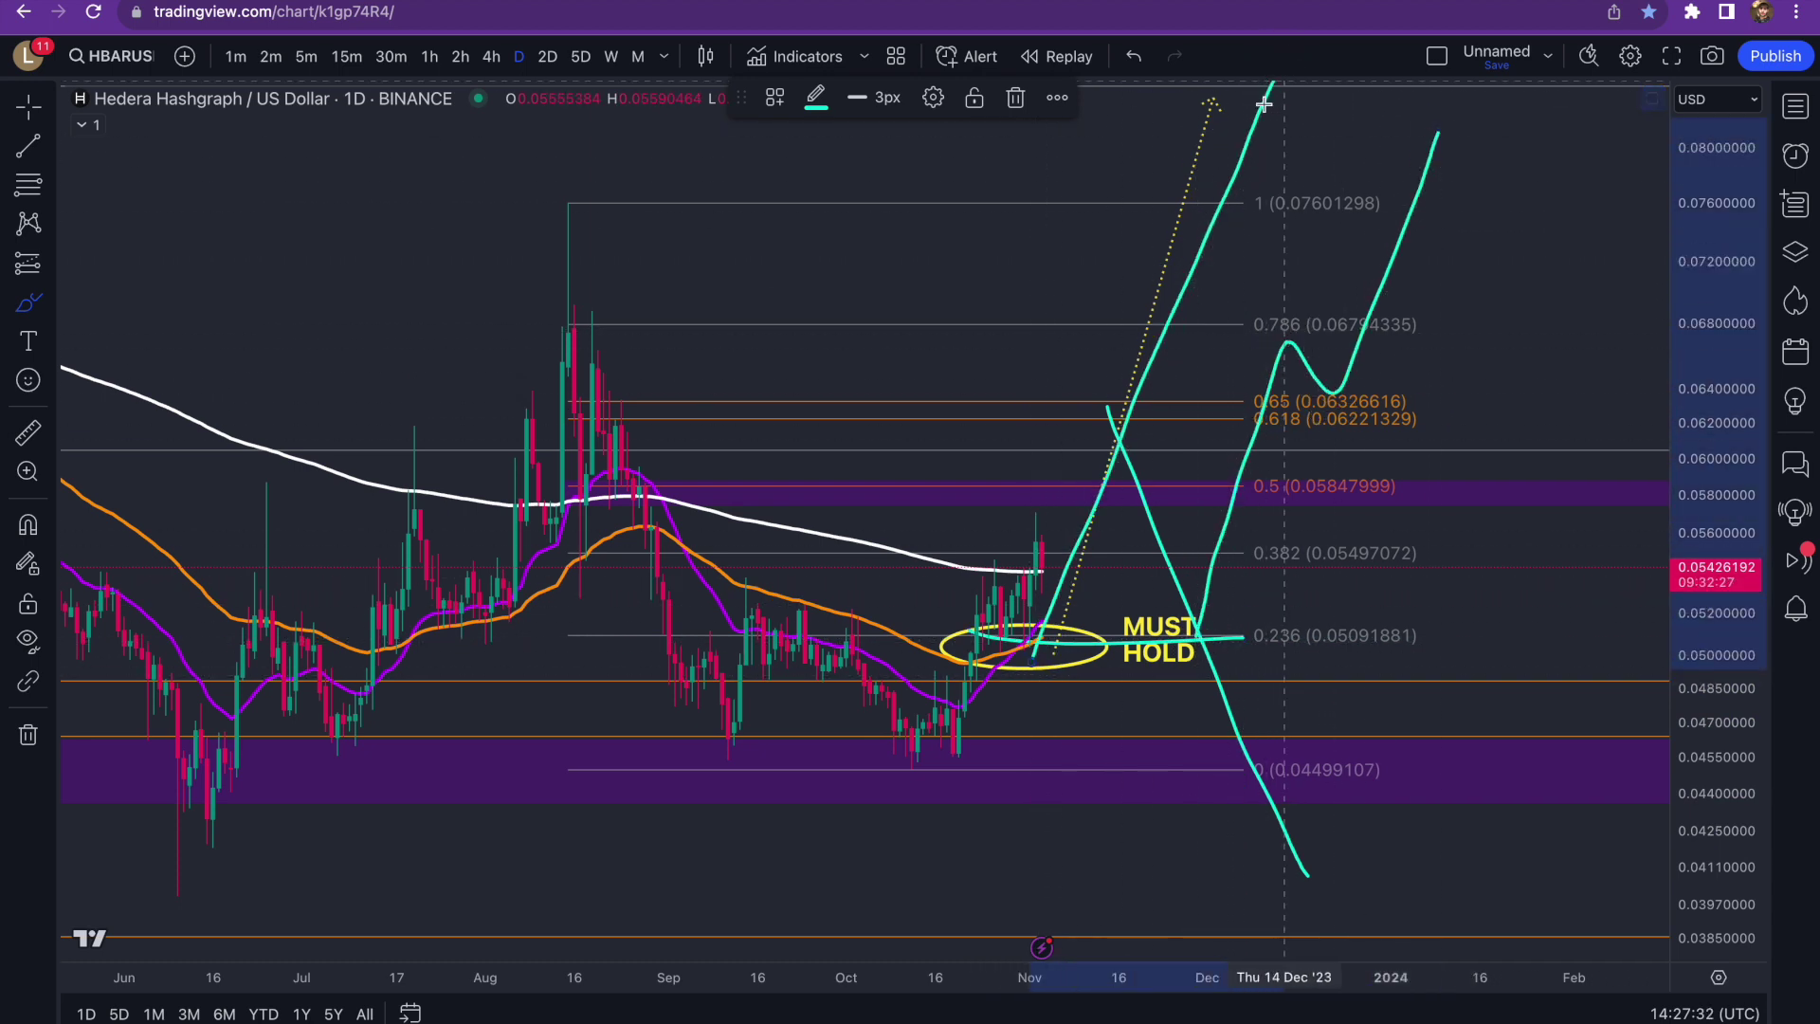
pyautogui.press('super+z')
pyautogui.press('super+z')
pyautogui.press('super+z')
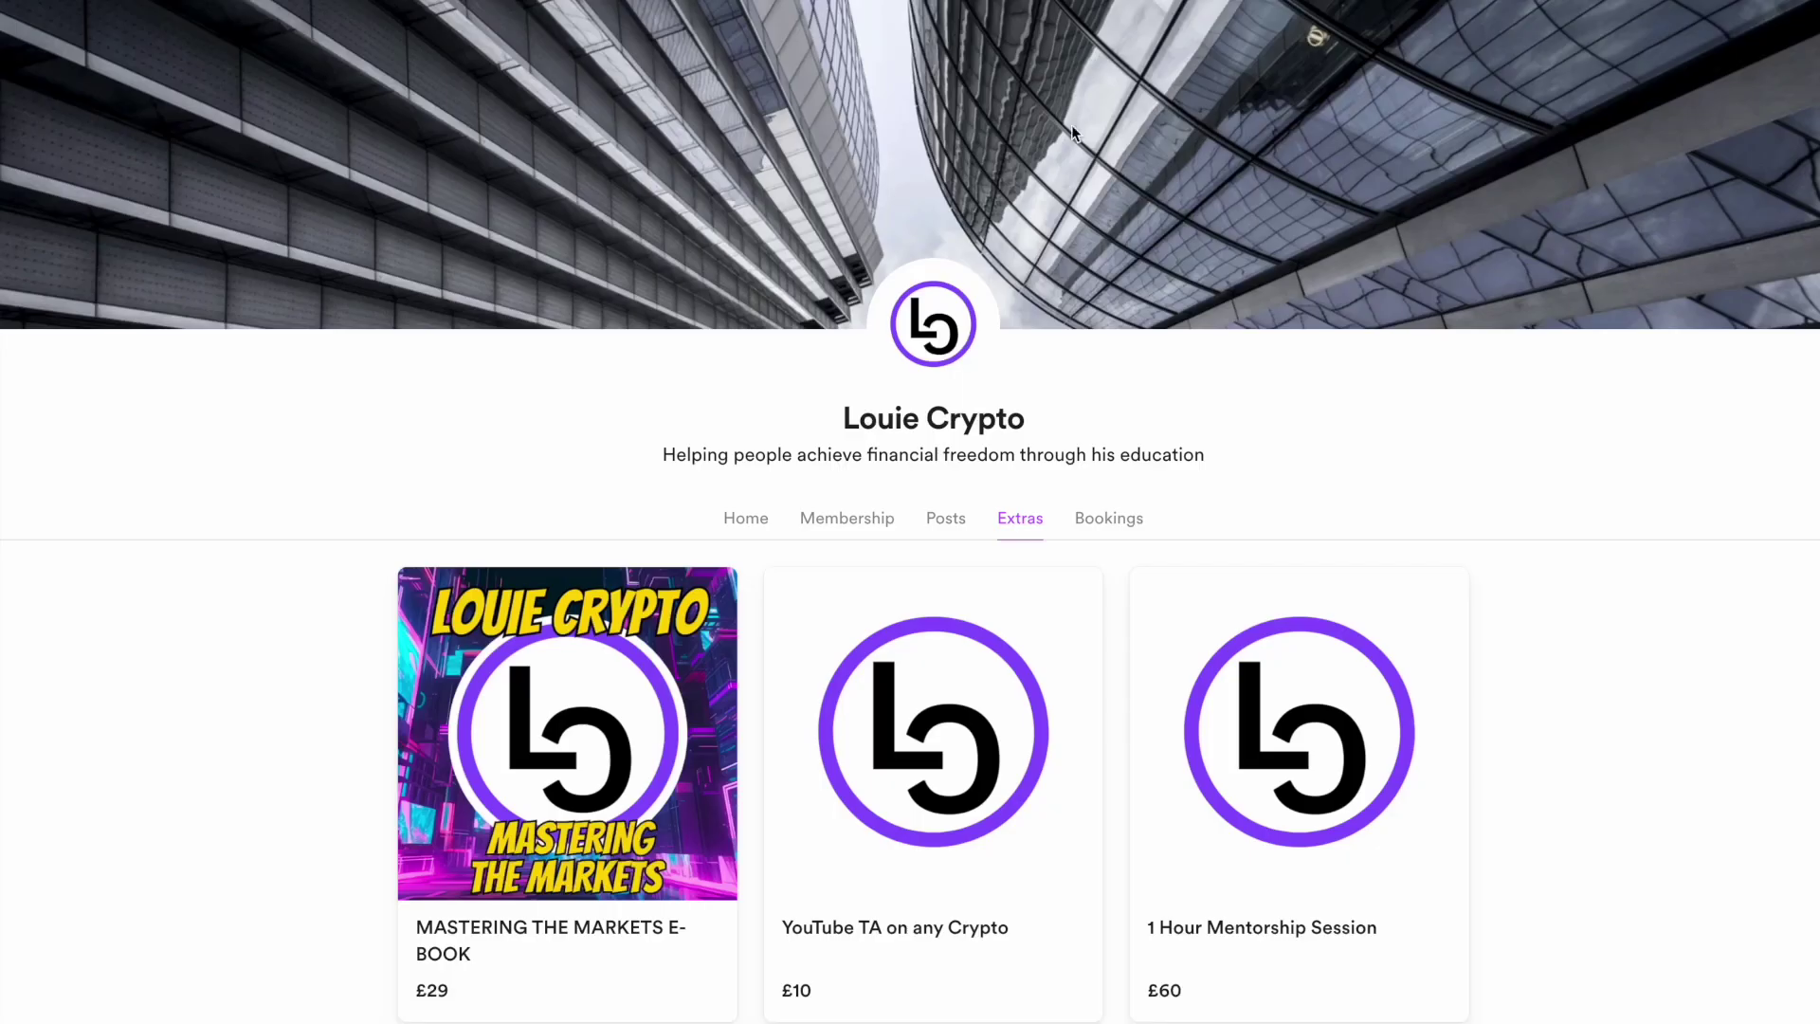
pyautogui.scroll(-3, 1097, 622)
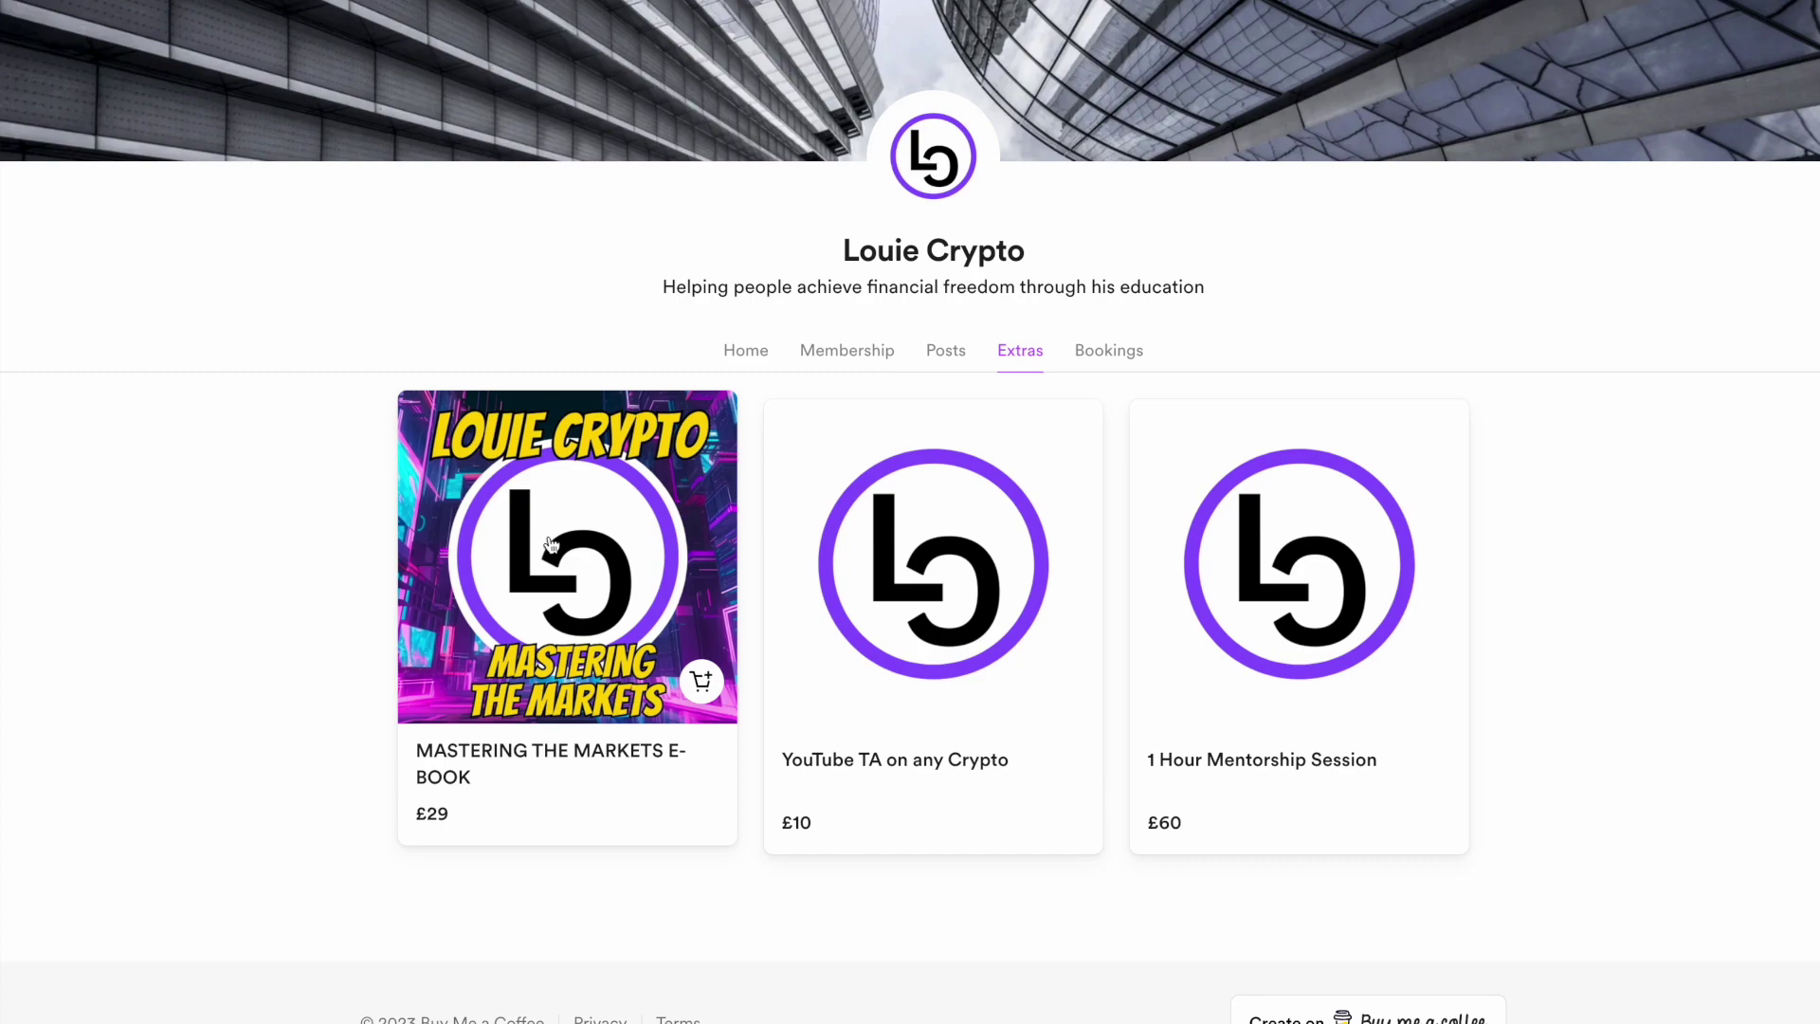
# - Preview the MASTERING THE MARKETS E-BOOK, then move to the Bookings list with the £100 Crypto & FX Course
pyautogui.click(549, 537)
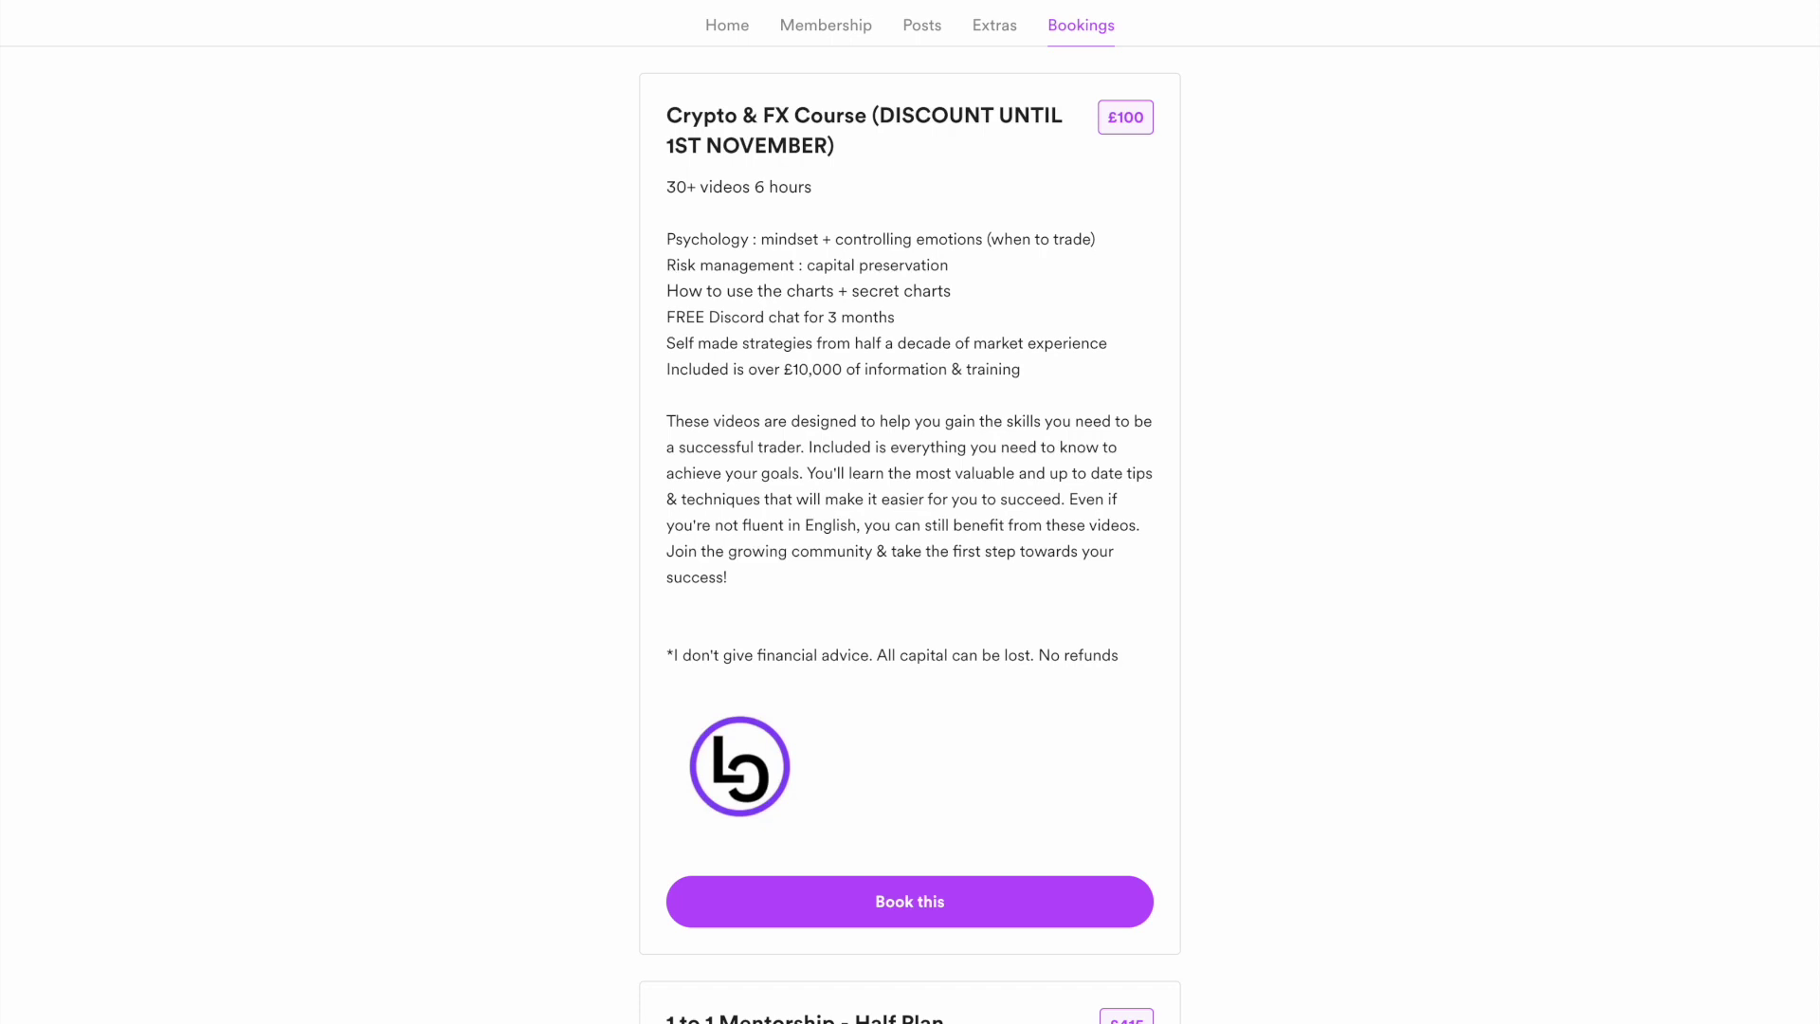
pyautogui.scroll(-10, 910, 511)
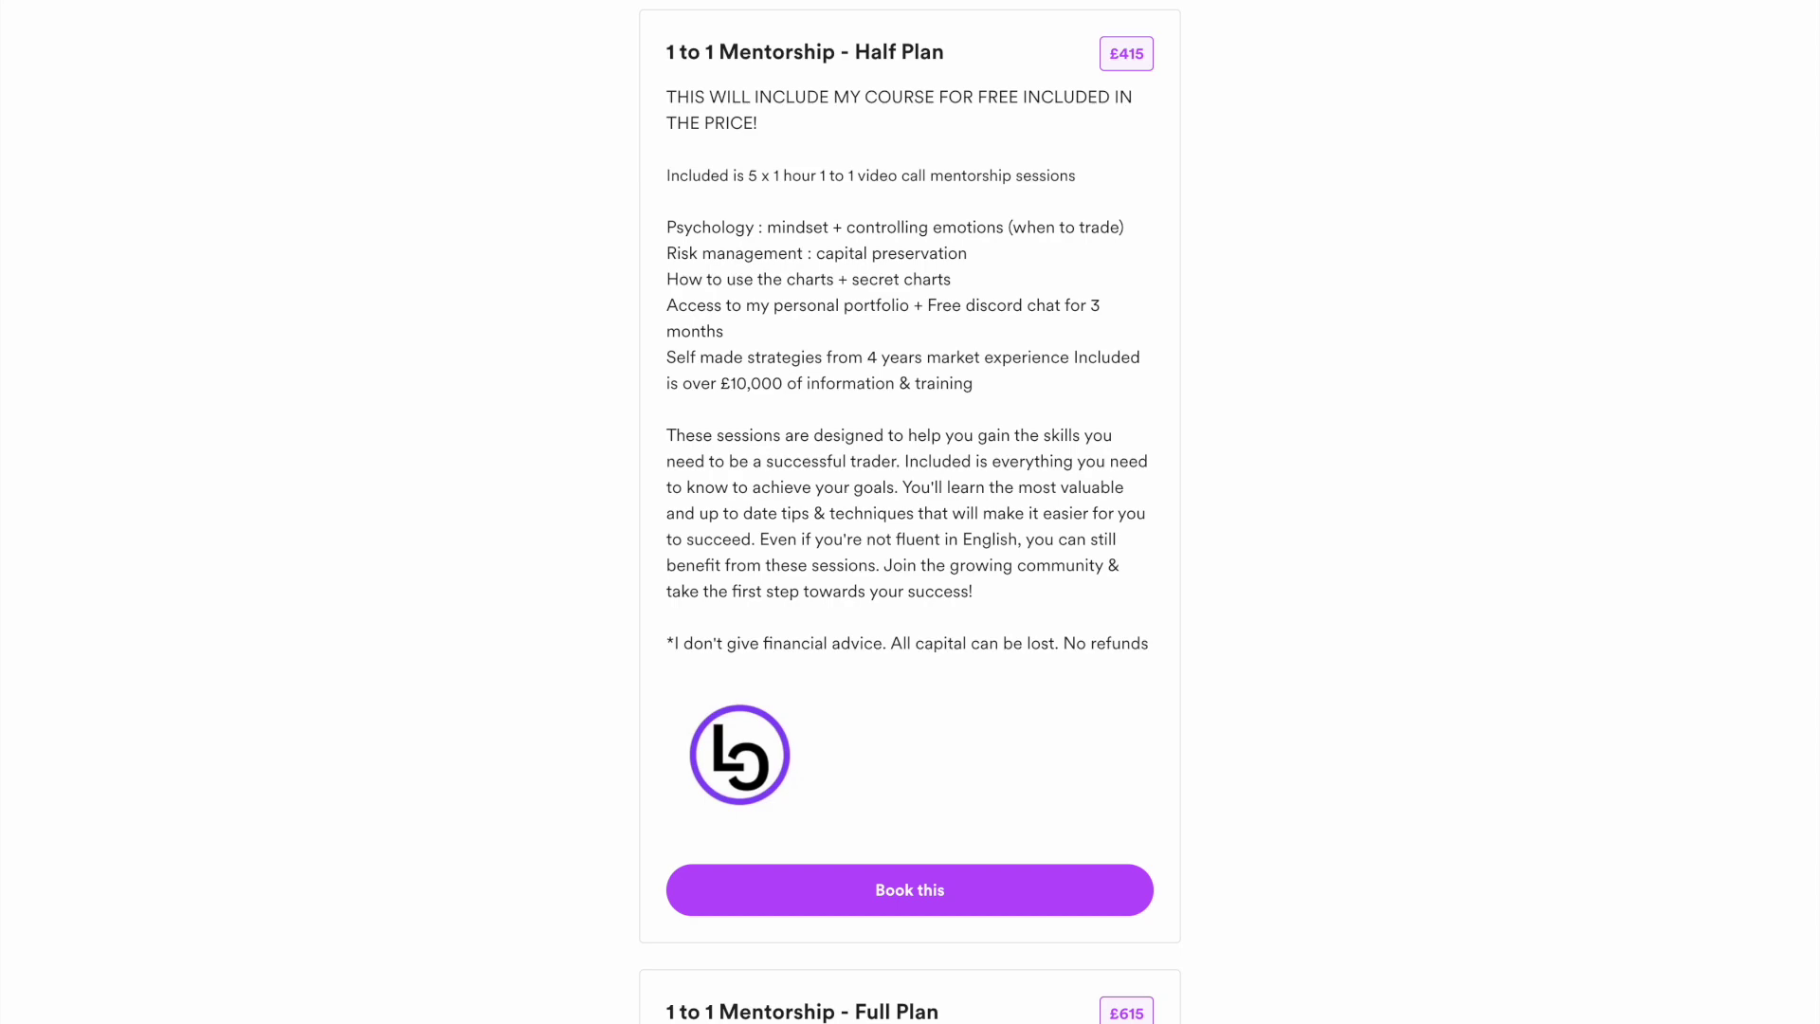
# - Scroll to the £615 1 to 1 Mentorship Full Plan with 10 one-hour video call sessions
pyautogui.scroll(-8, 1219, 377)
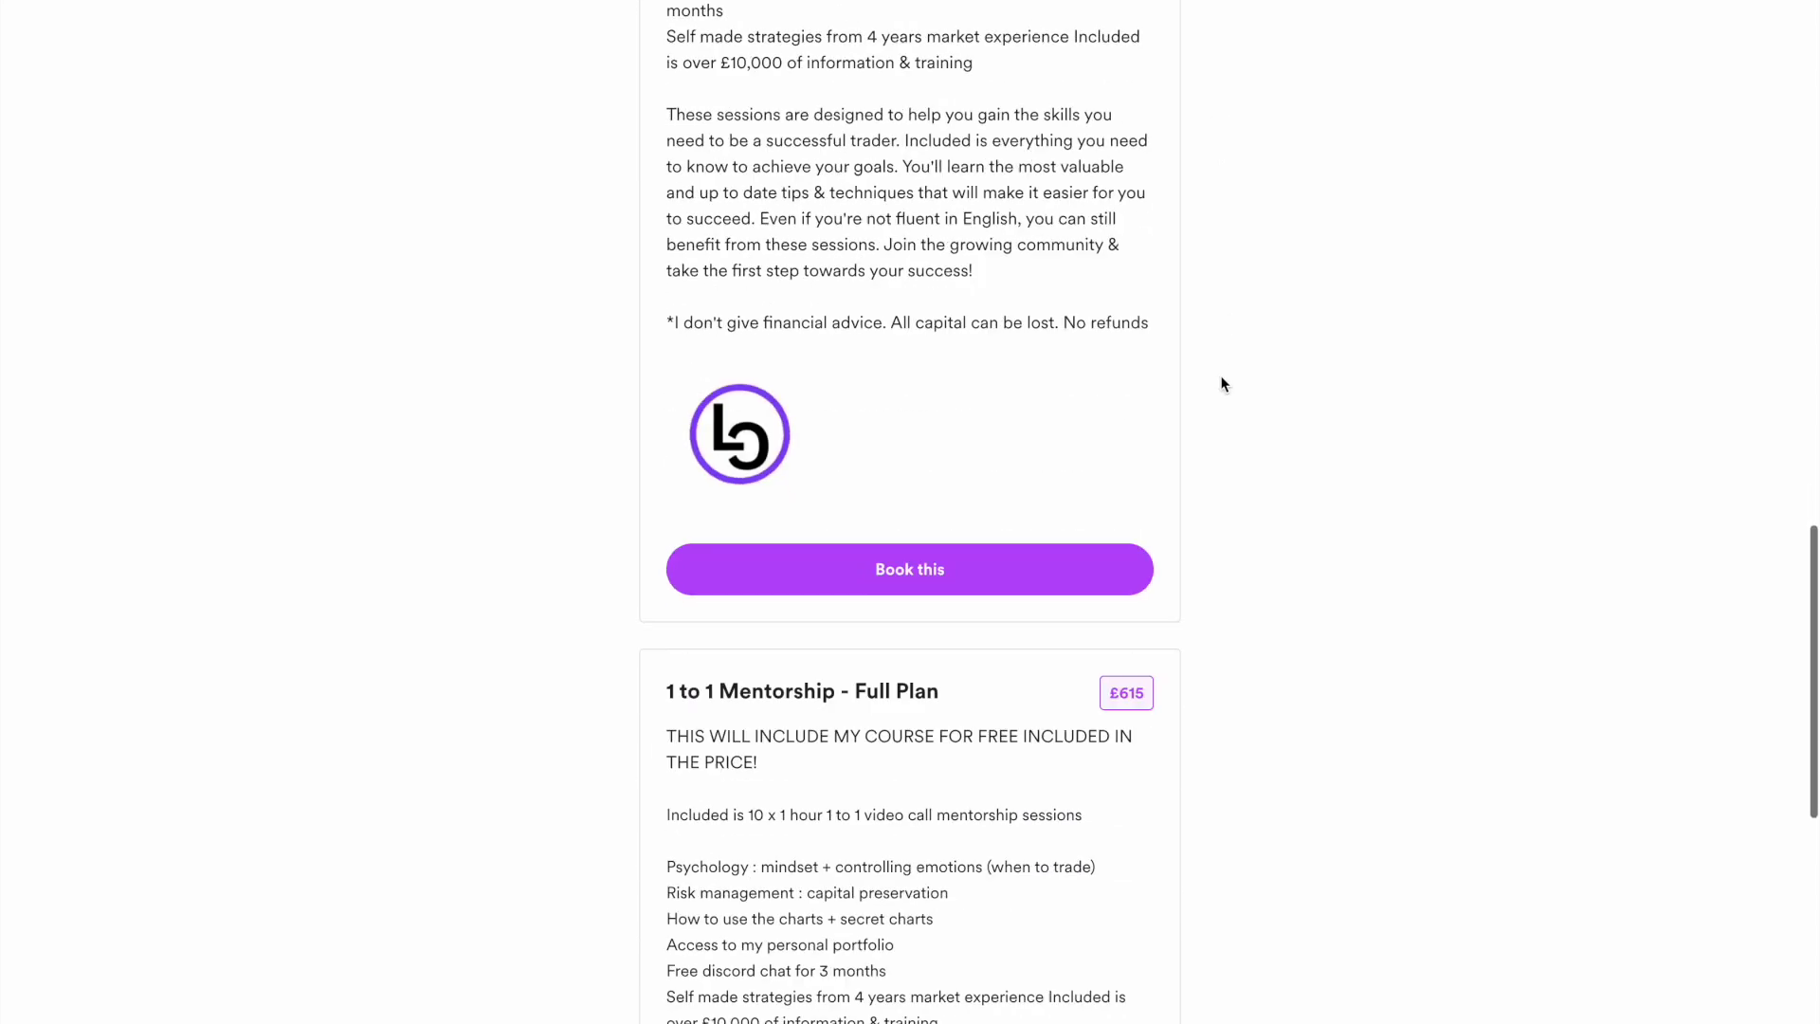